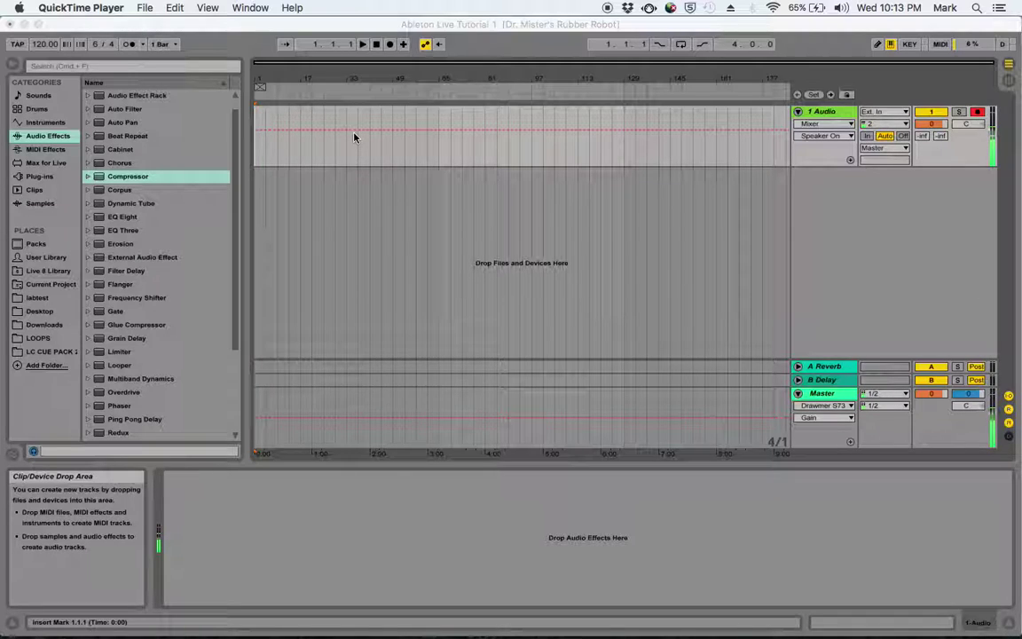
Step: Insert a new second audio track, 2 Audio
{"action": "right_click", "coordinate": [853, 225]}
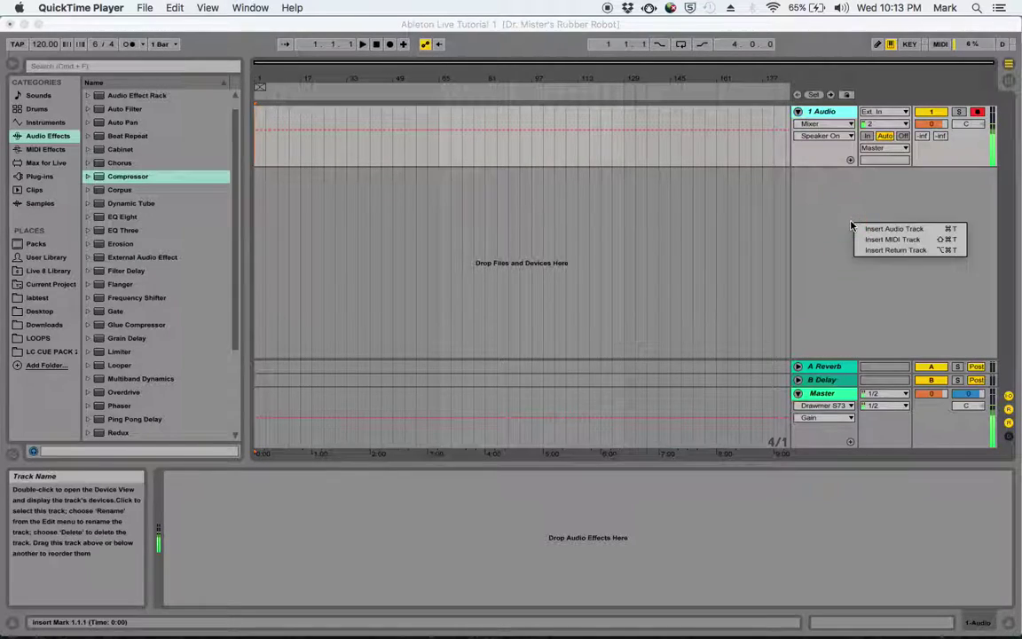
{"action": "left_click", "coordinate": [854, 226]}
{"action": "right_click", "coordinate": [847, 222]}
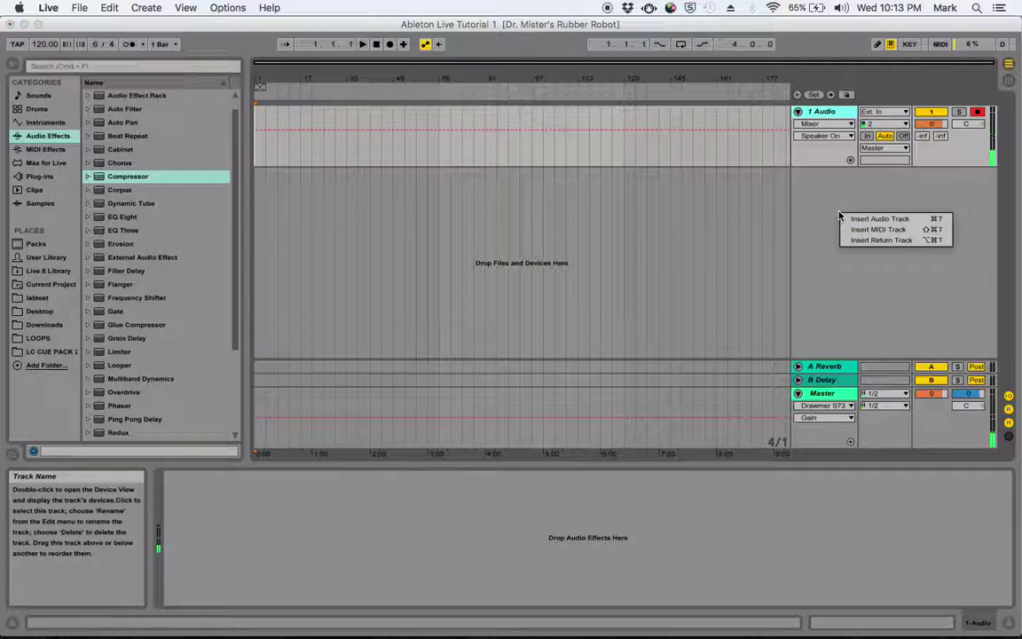
{"action": "left_click", "coordinate": [855, 220]}
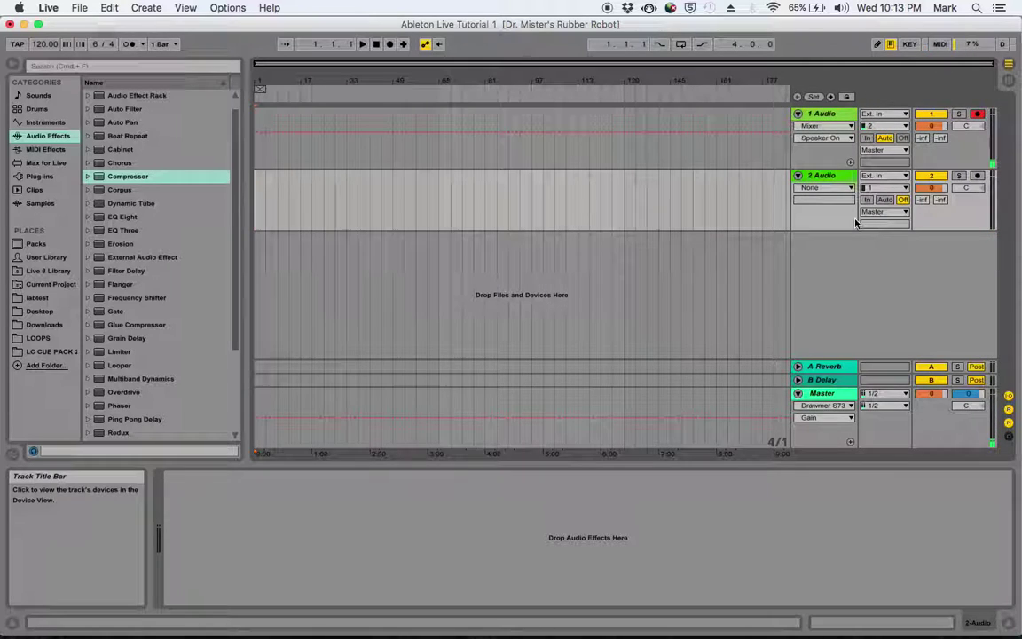
Step: Arm track 2, record a short vocal-noise clip, and move it from track 1 onto track 2
{"action": "left_click", "coordinate": [976, 177]}
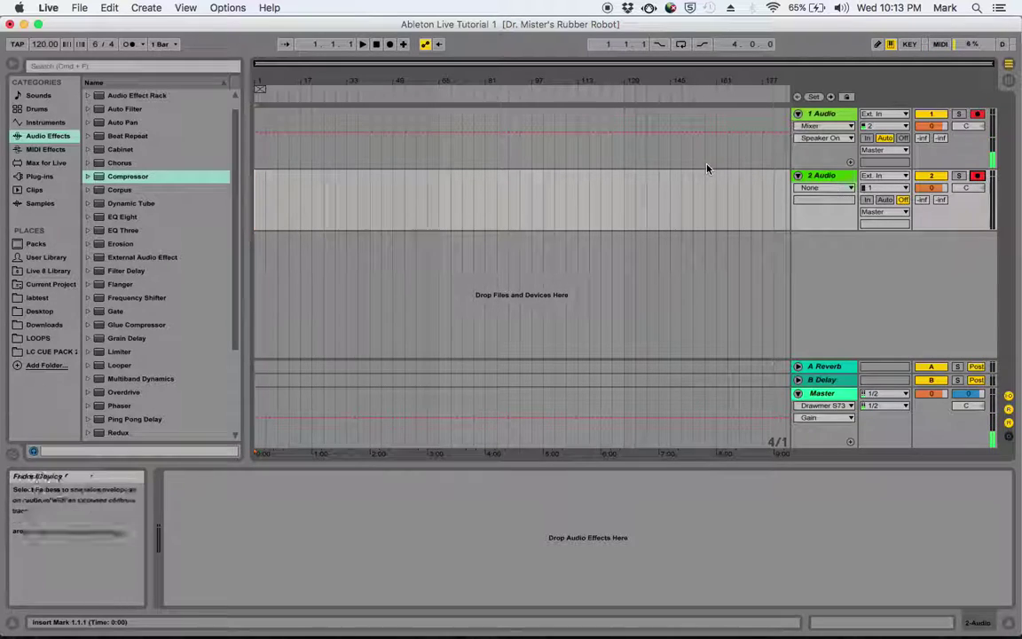
{"action": "left_click", "coordinate": [390, 45]}
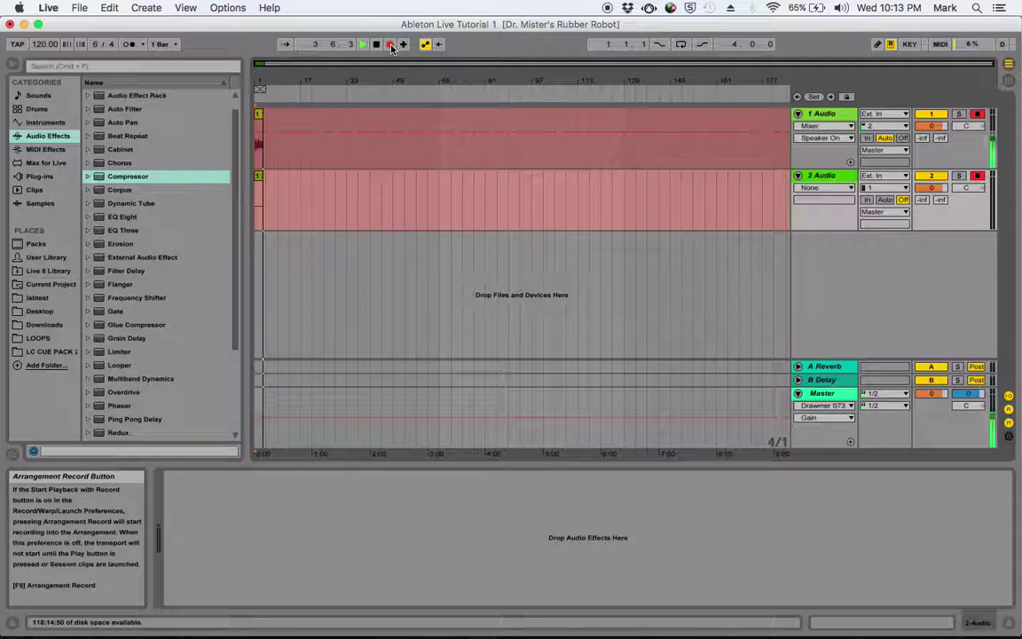
{"action": "key", "text": "space"}
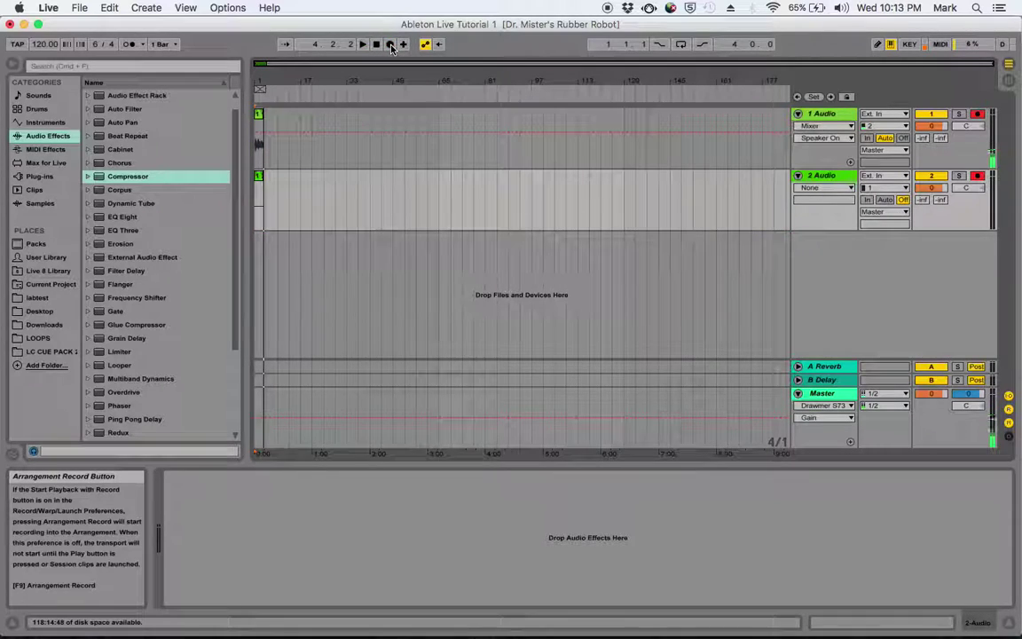
{"action": "left_click", "coordinate": [260, 186]}
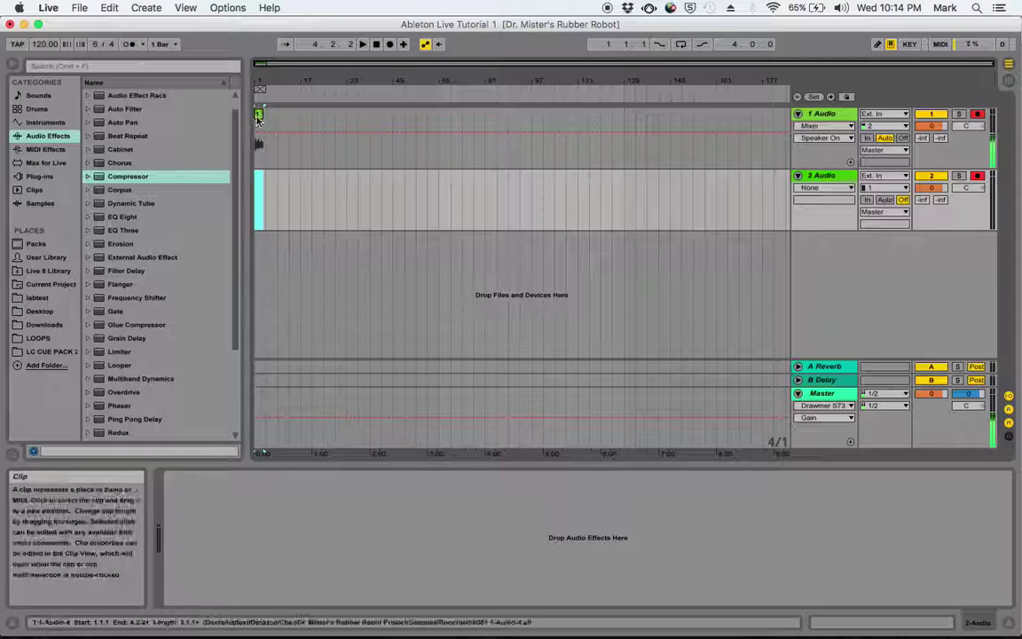
{"action": "left_click_drag", "start_coordinate": [258, 119], "coordinate": [261, 184]}
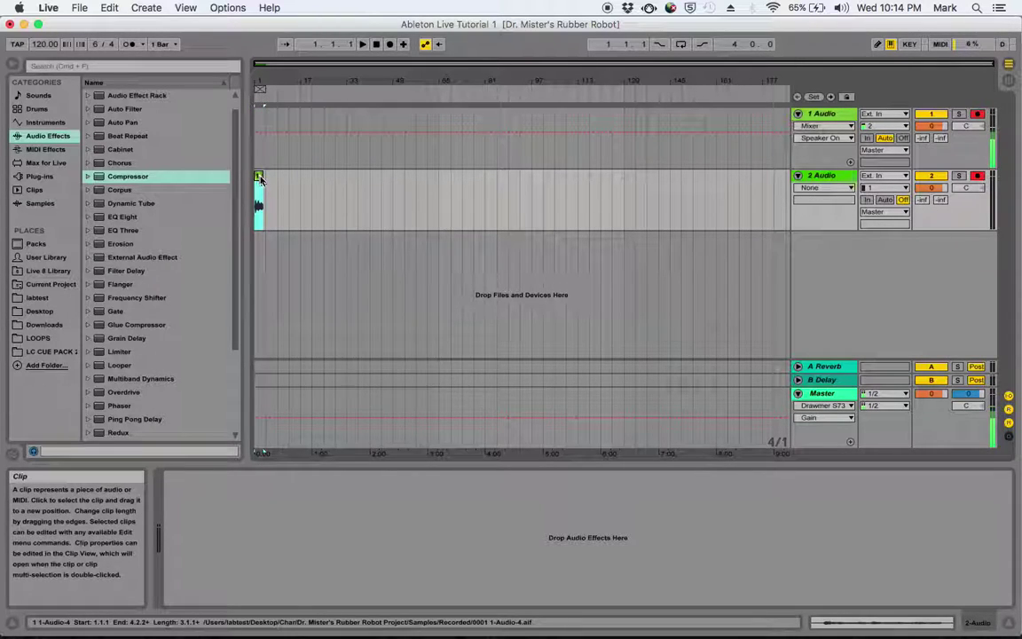
Step: Open the recorded clip's waveform and audition it from where the sound begins
{"action": "double_click", "coordinate": [260, 180]}
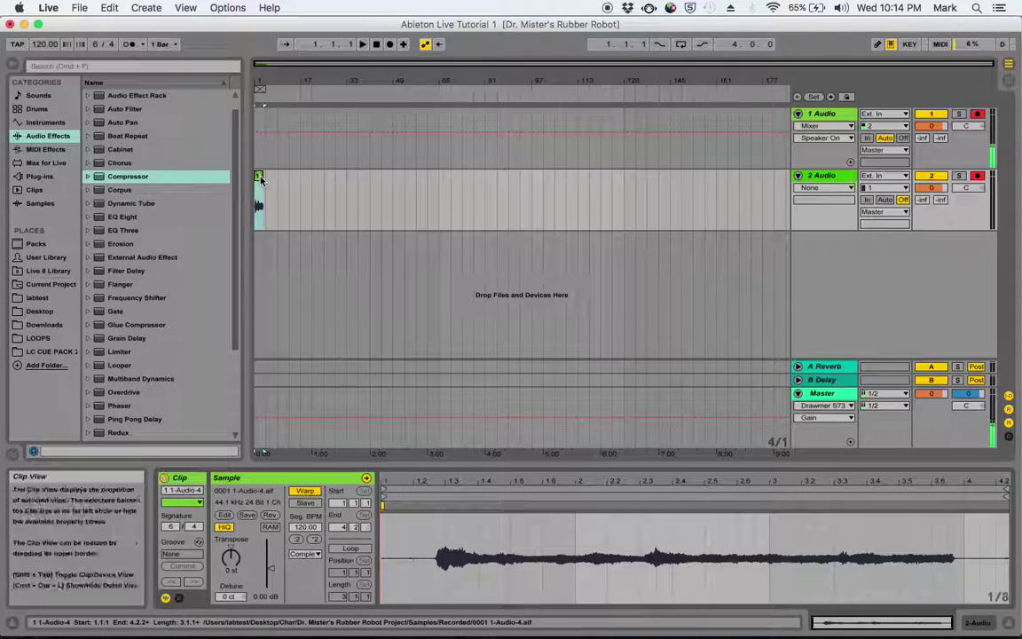
{"action": "left_click", "coordinate": [435, 556]}
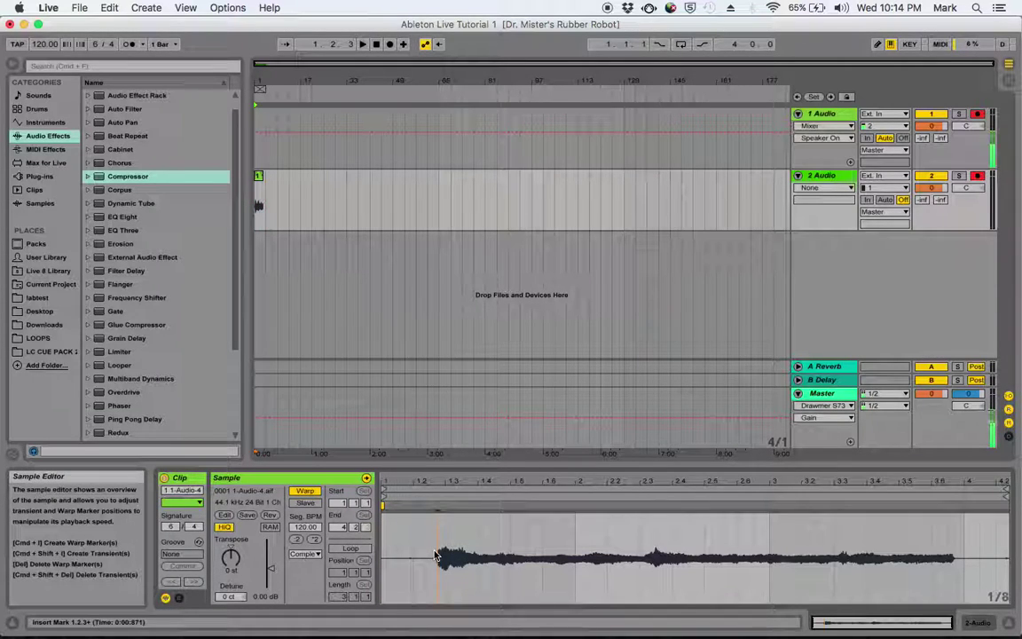
{"action": "key", "text": "space"}
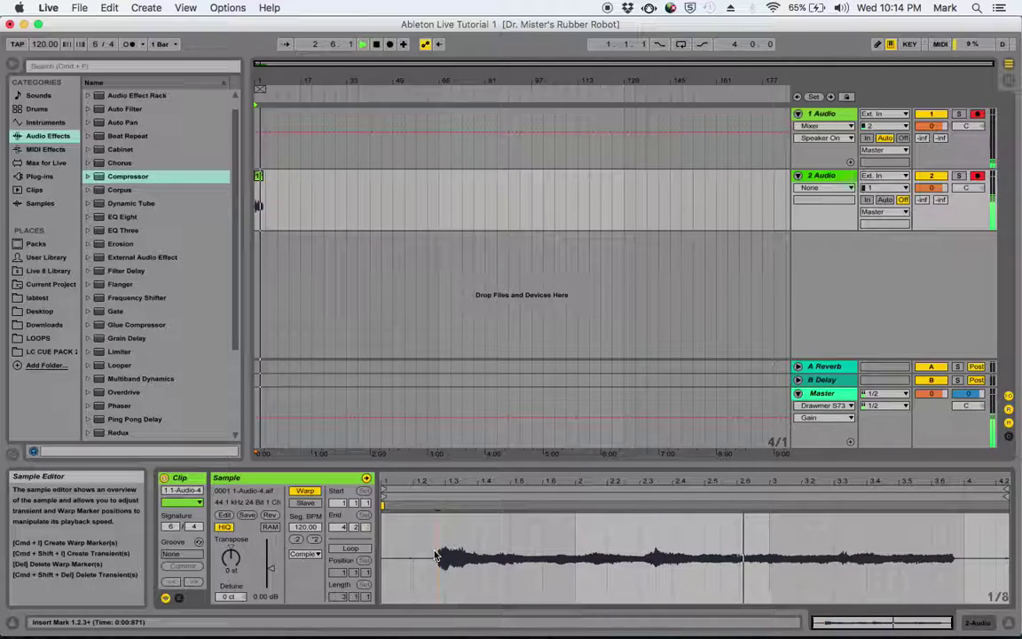
{"action": "key", "text": "space"}
Step: Move the start and end markers around the vocal noise, crop the sample, and play it back
{"action": "left_click_drag", "start_coordinate": [384, 495], "coordinate": [441, 500]}
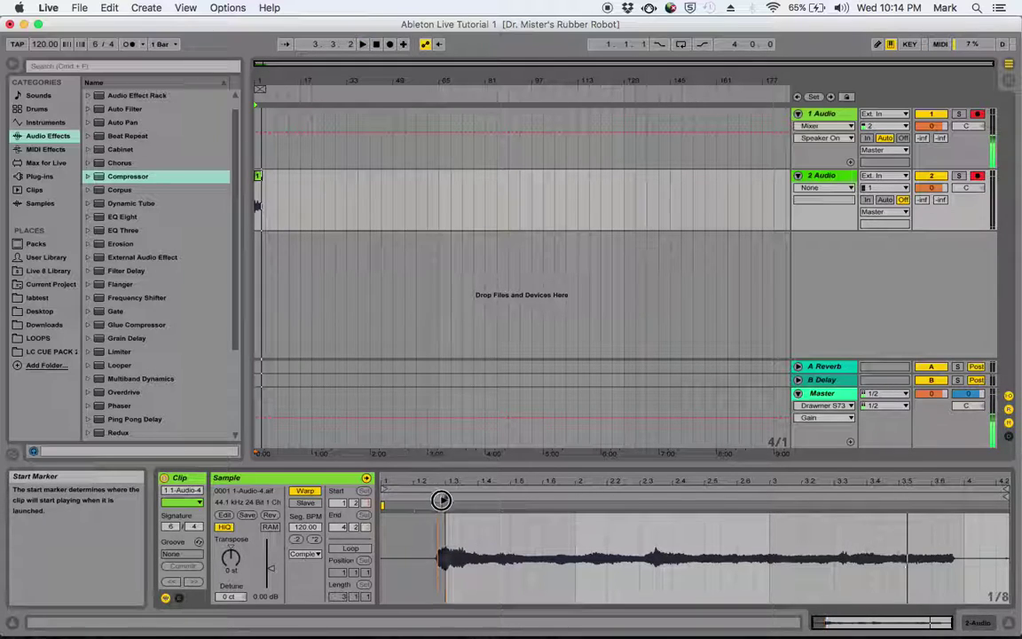
{"action": "left_click", "coordinate": [438, 489]}
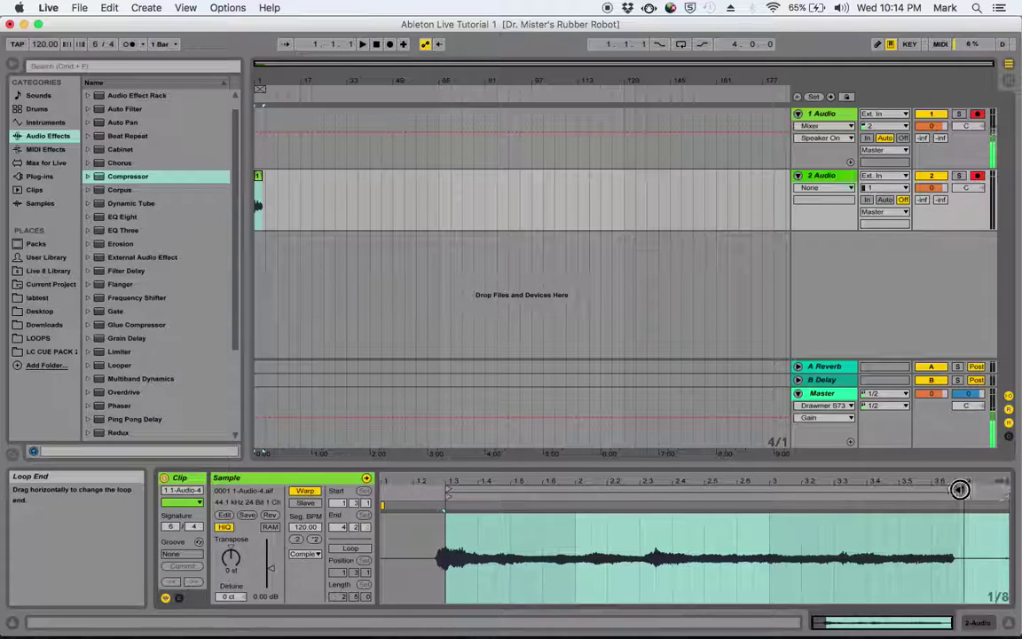
{"action": "left_click_drag", "start_coordinate": [962, 497], "coordinate": [946, 495]}
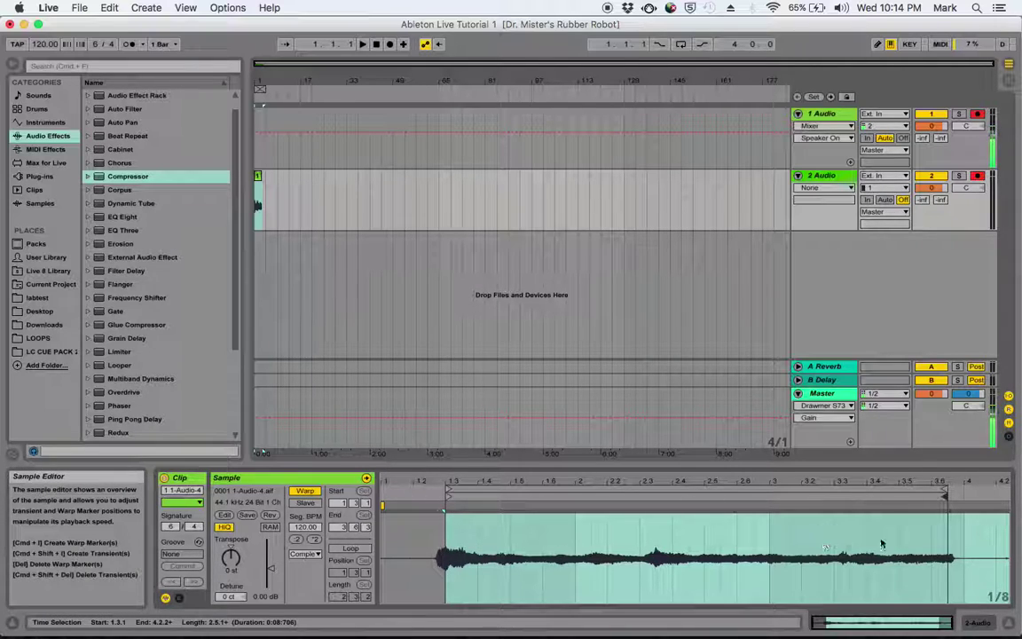
{"action": "right_click", "coordinate": [928, 530]}
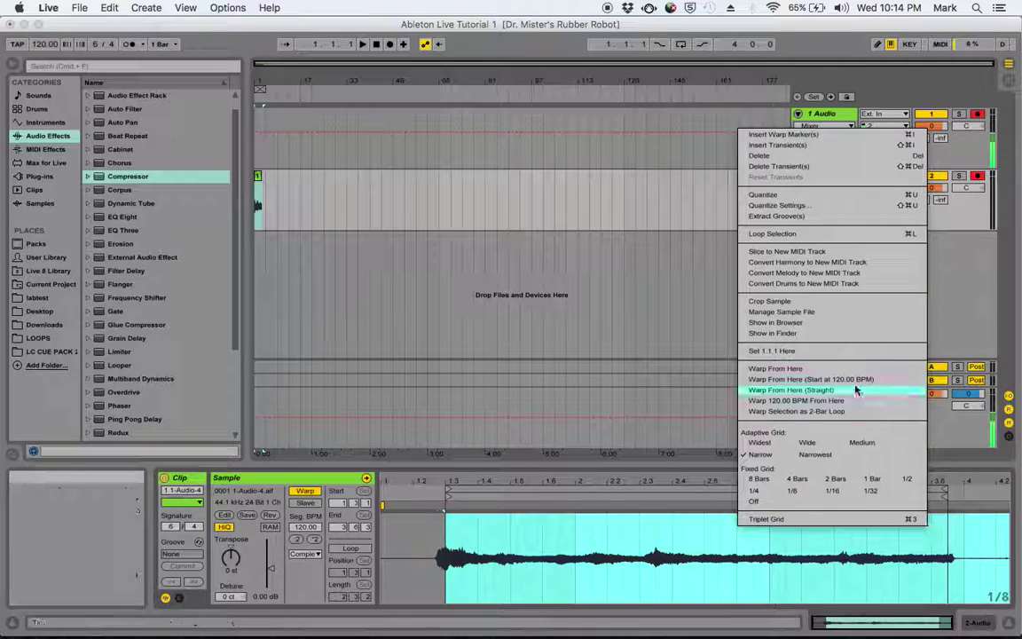
{"action": "left_click", "coordinate": [818, 301]}
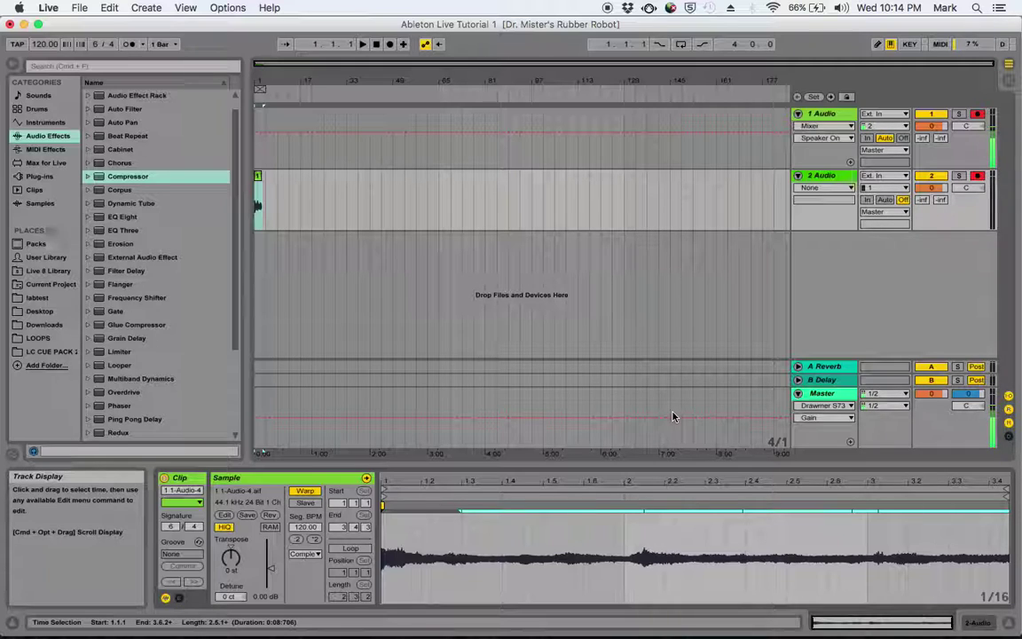
{"action": "key", "text": "space"}
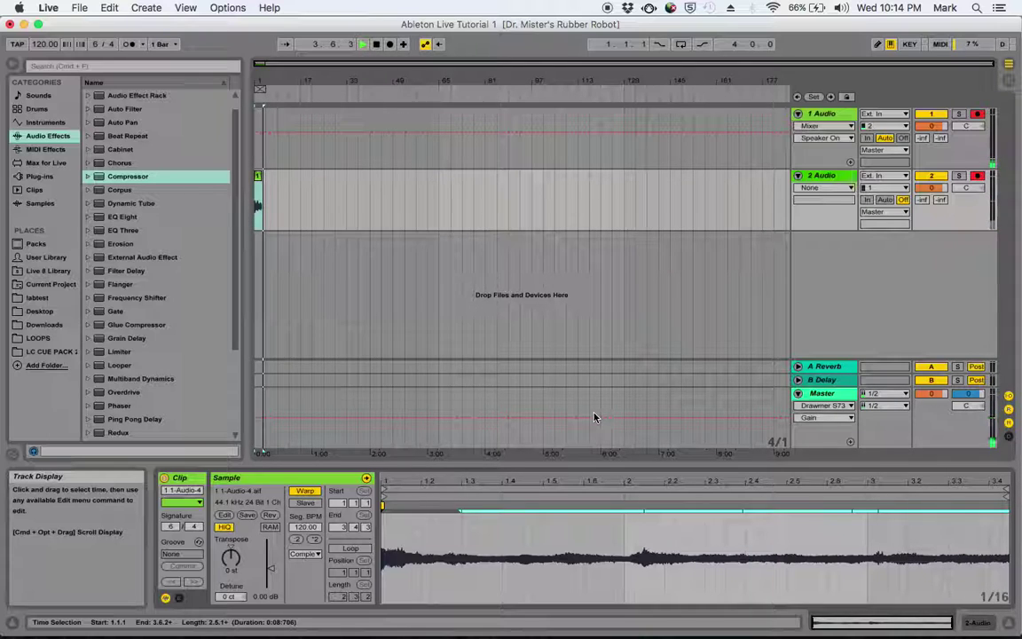
{"action": "key", "text": "space"}
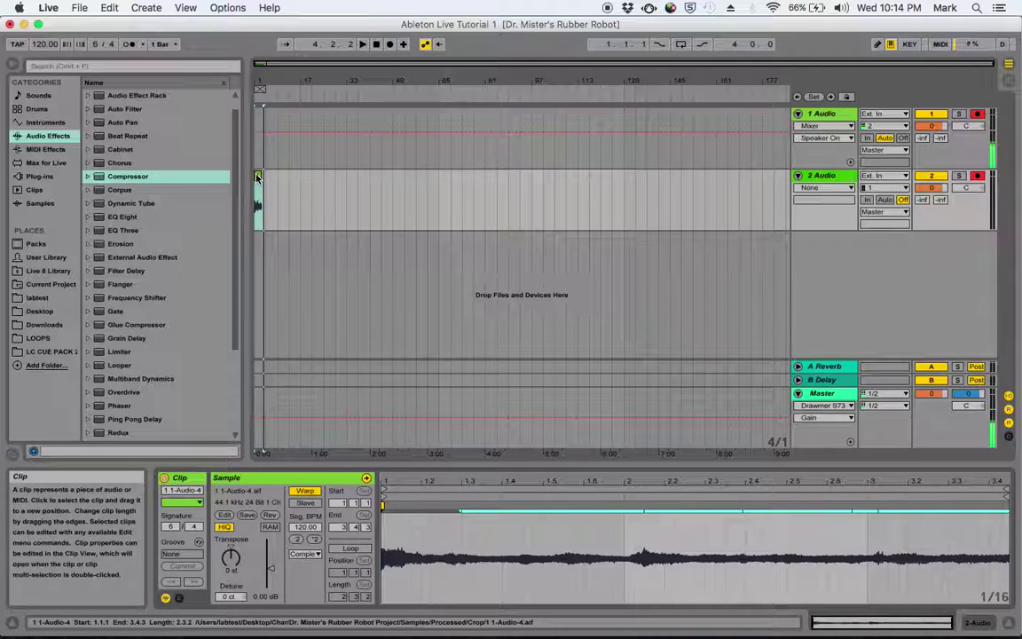
Step: In Session view, put 1-Audio-4 in track 2's first slot, disarm track 2, loop it, and launch scene 1
{"action": "key", "text": "Tab"}
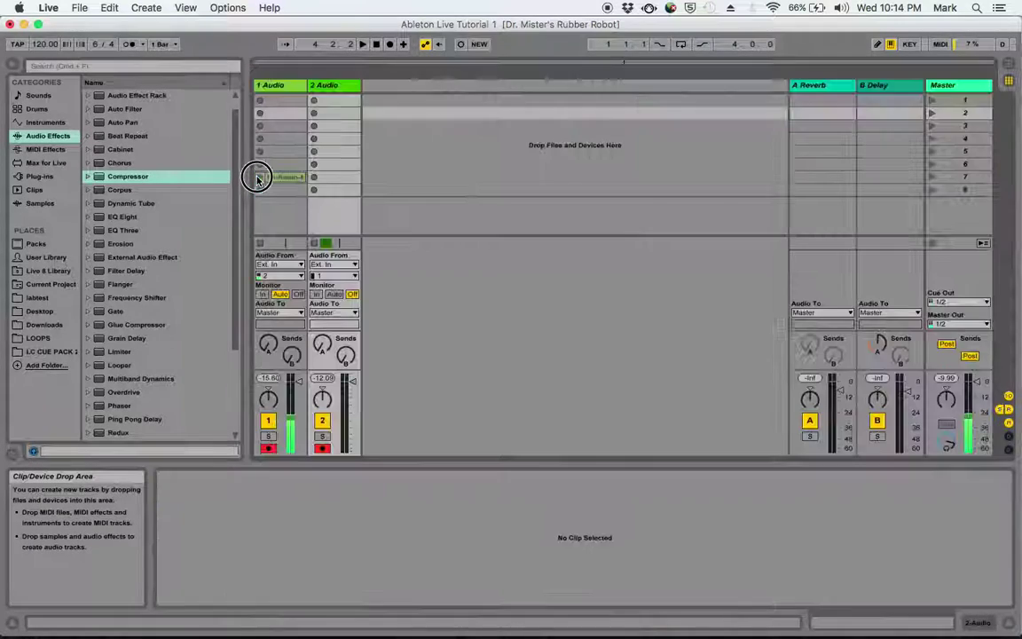
{"action": "left_click_drag", "start_coordinate": [257, 179], "coordinate": [336, 101]}
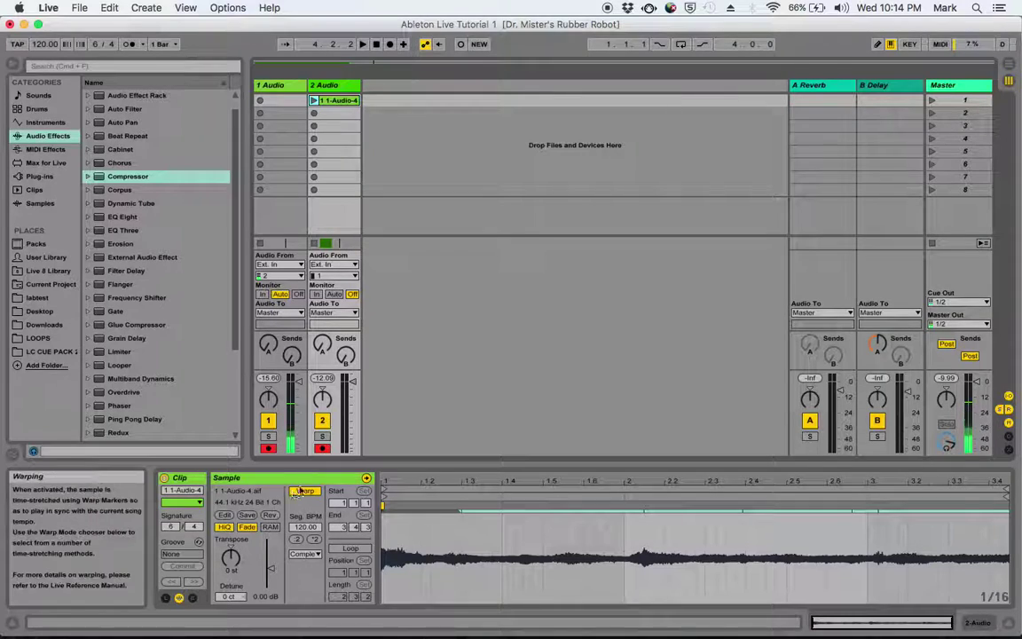
{"action": "left_click", "coordinate": [322, 449]}
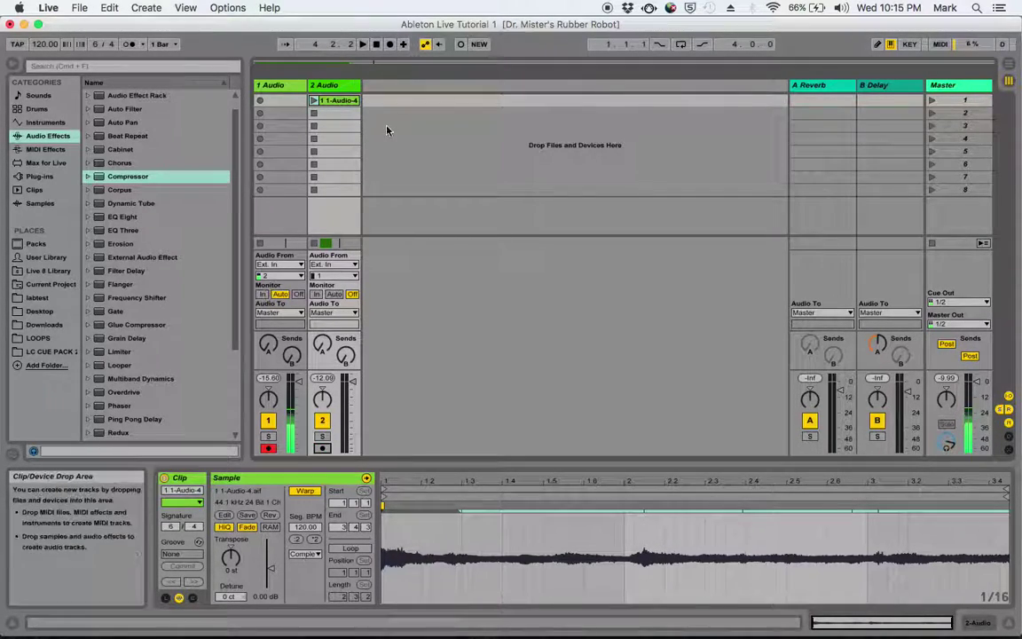
{"action": "left_click", "coordinate": [931, 101]}
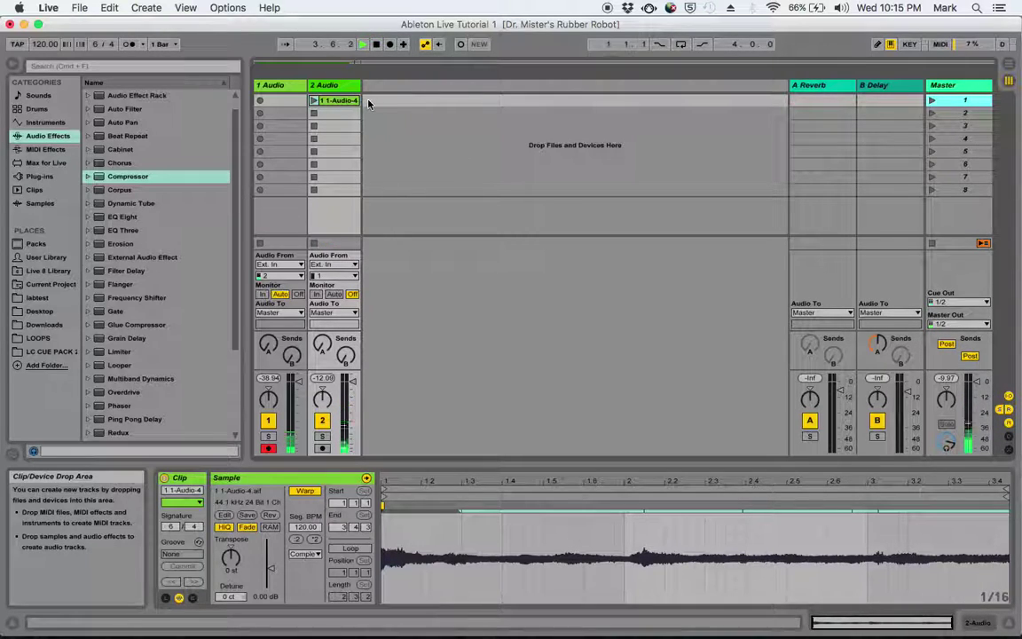
{"action": "key", "text": "space"}
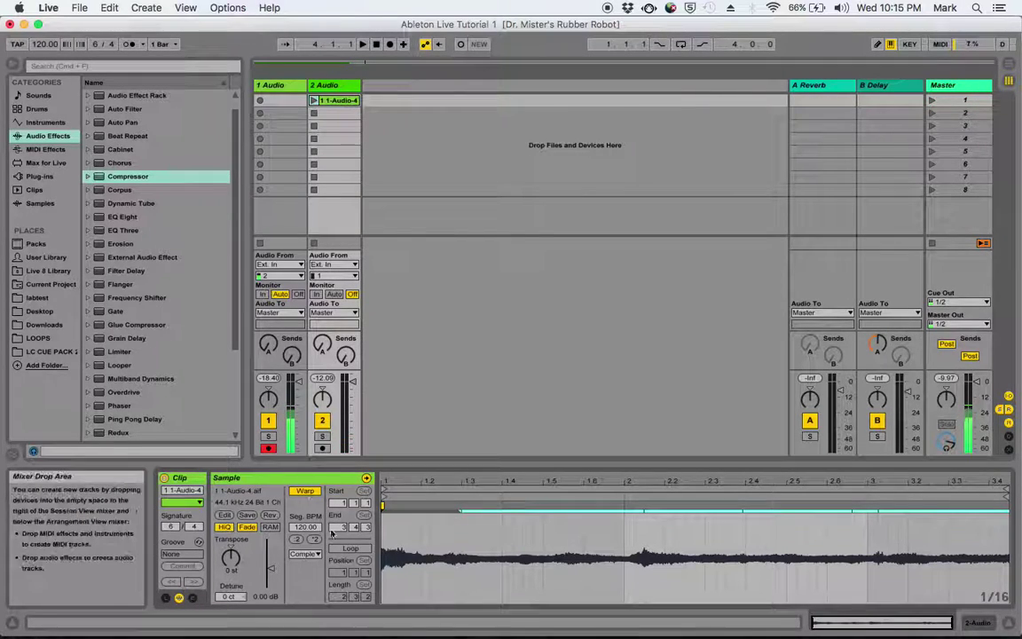
{"action": "left_click", "coordinate": [348, 547]}
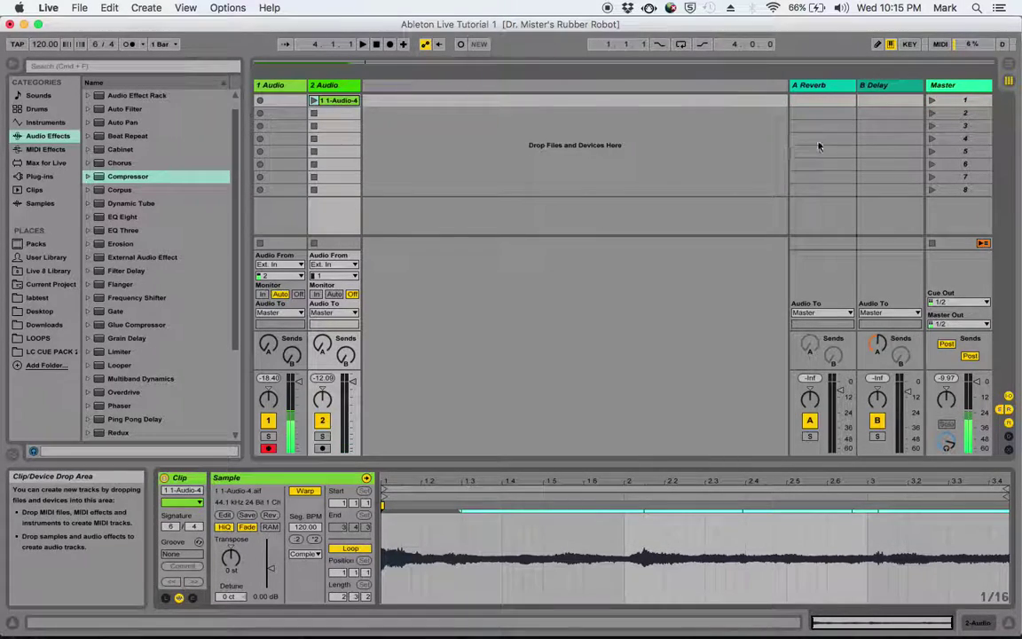
{"action": "left_click", "coordinate": [932, 101]}
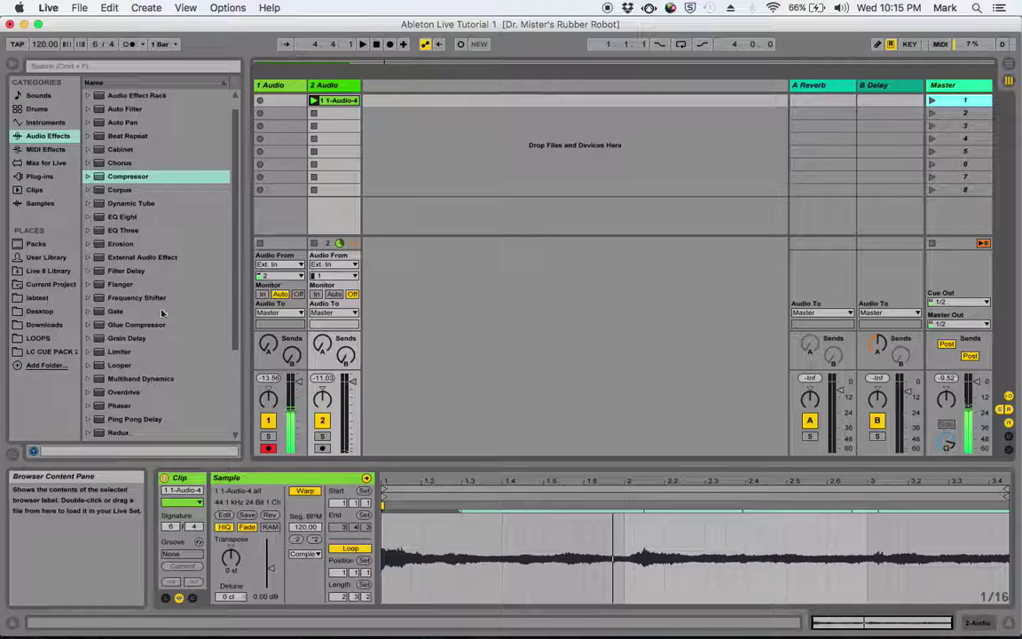
Step: Add Simple Delay and Reverb to track 2 and raise the delay's feedback
{"action": "scroll", "coordinate": [161, 318], "scroll_direction": "down", "scroll_amount": 5}
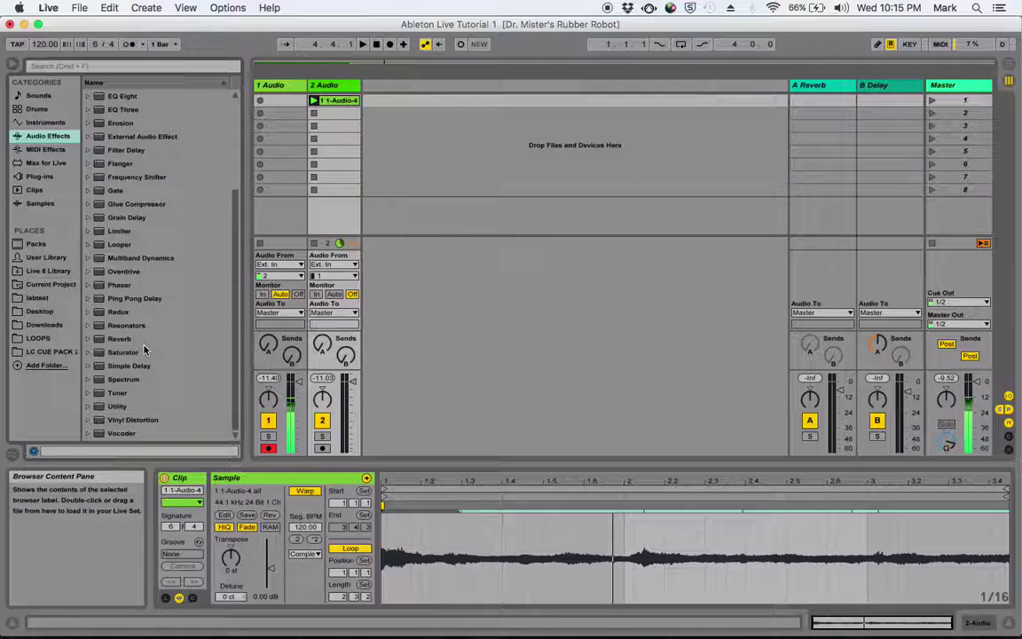
{"action": "left_click_drag", "start_coordinate": [131, 367], "coordinate": [328, 103]}
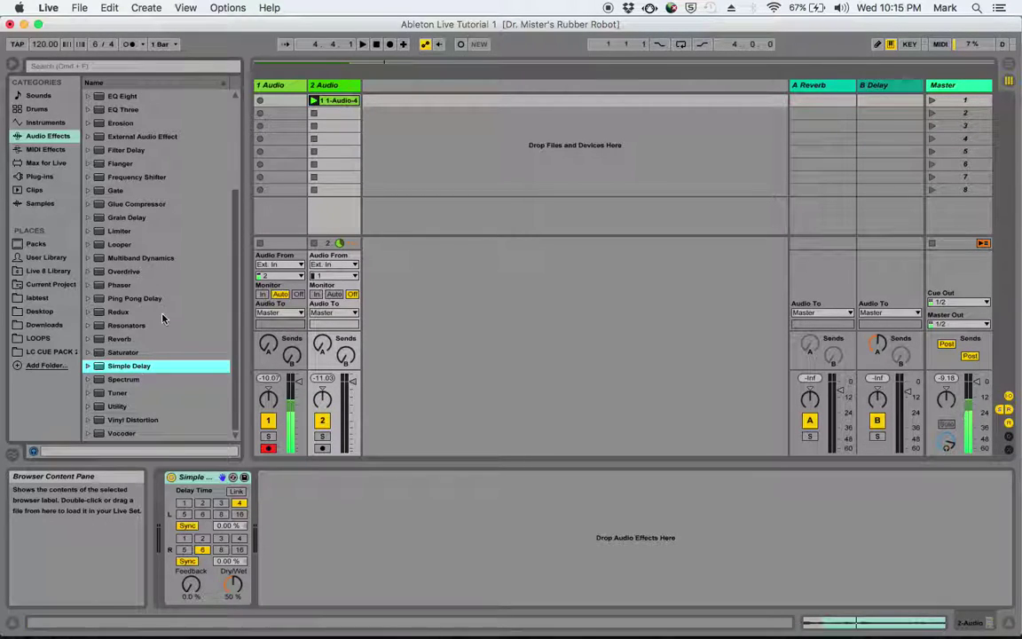
{"action": "left_click_drag", "start_coordinate": [124, 339], "coordinate": [335, 503]}
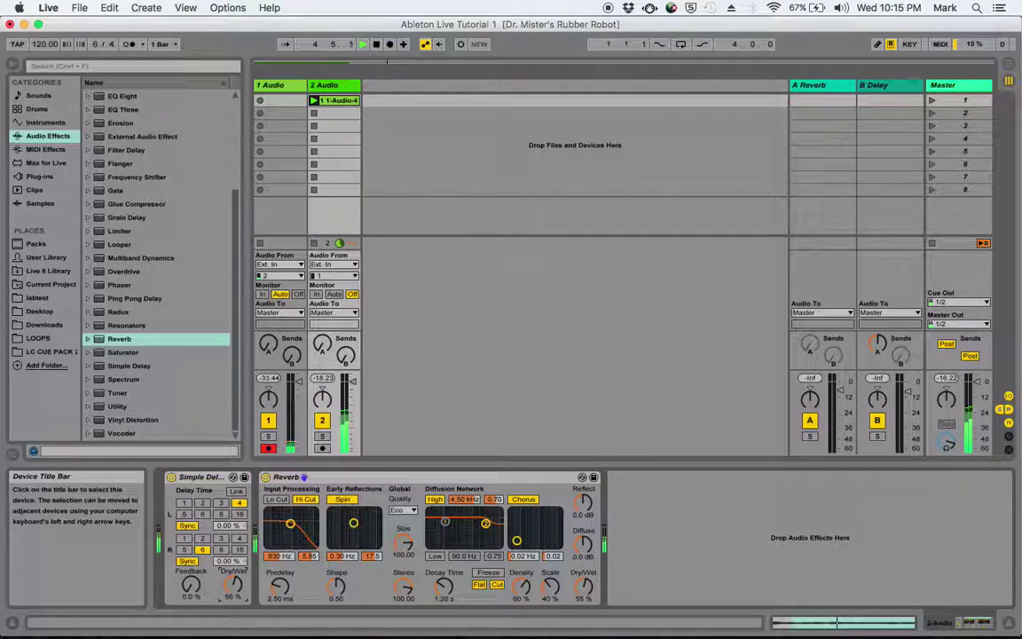
{"action": "left_click_drag", "start_coordinate": [192, 584], "coordinate": [205, 572]}
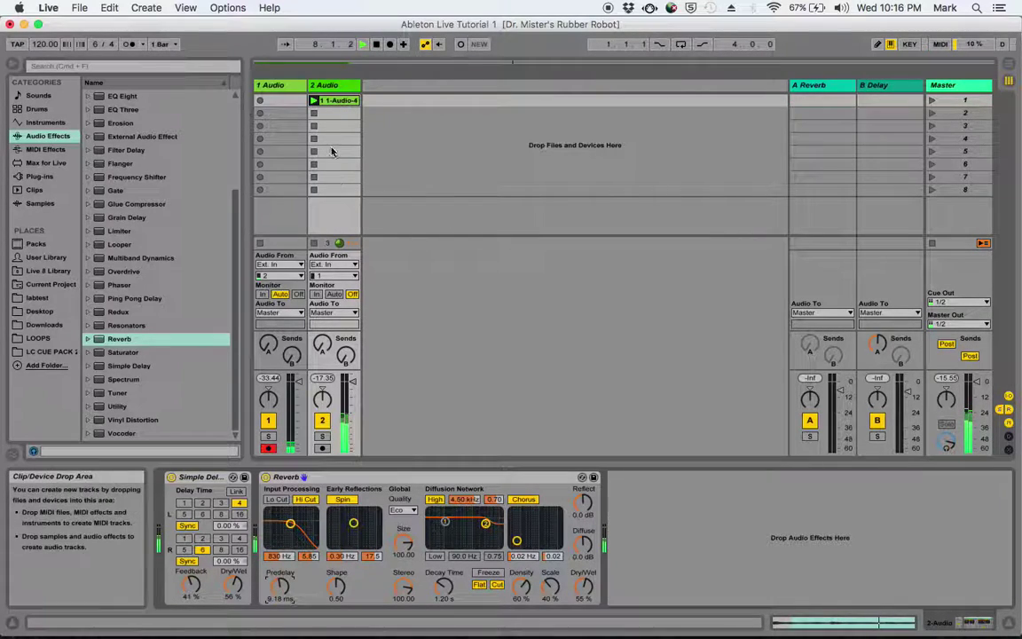
Step: Set the Reverb to a 3.62 s decay time and High quality
{"action": "left_click", "coordinate": [327, 100]}
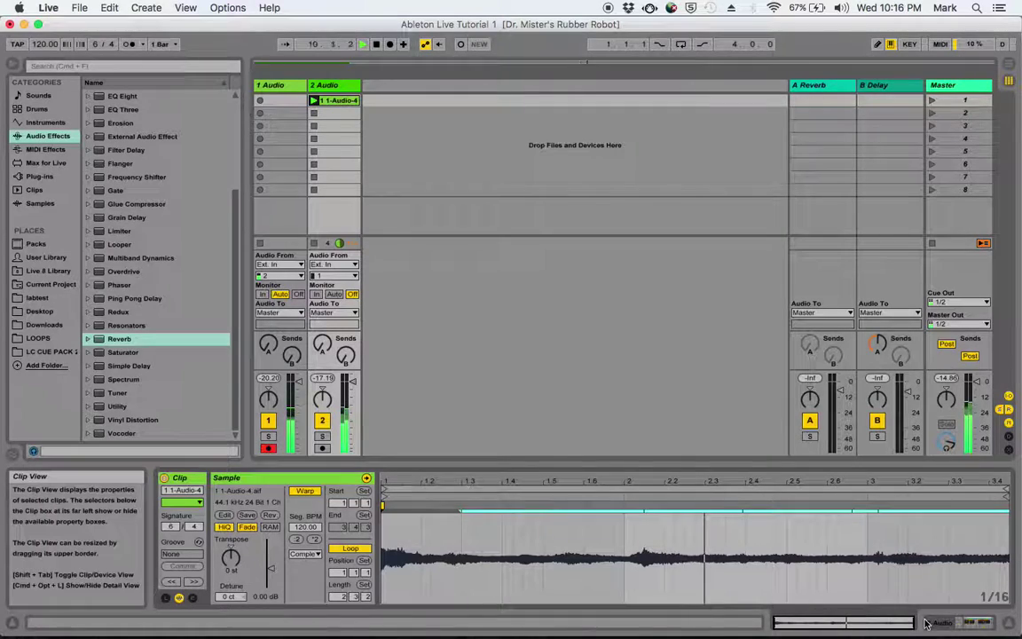
{"action": "left_click", "coordinate": [982, 623]}
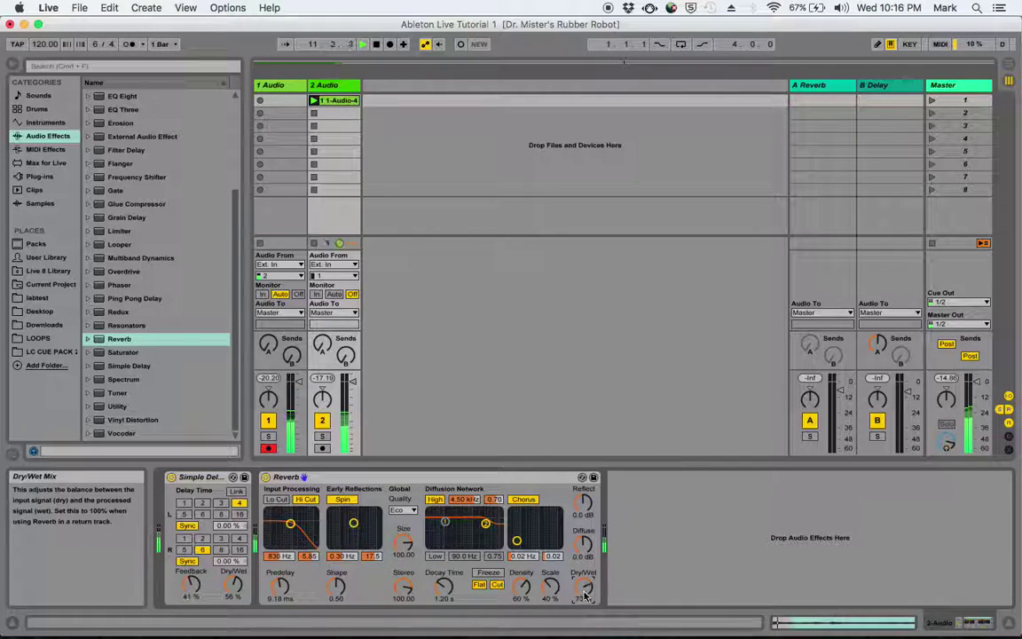
{"action": "left_click_drag", "start_coordinate": [442, 588], "coordinate": [440, 600]}
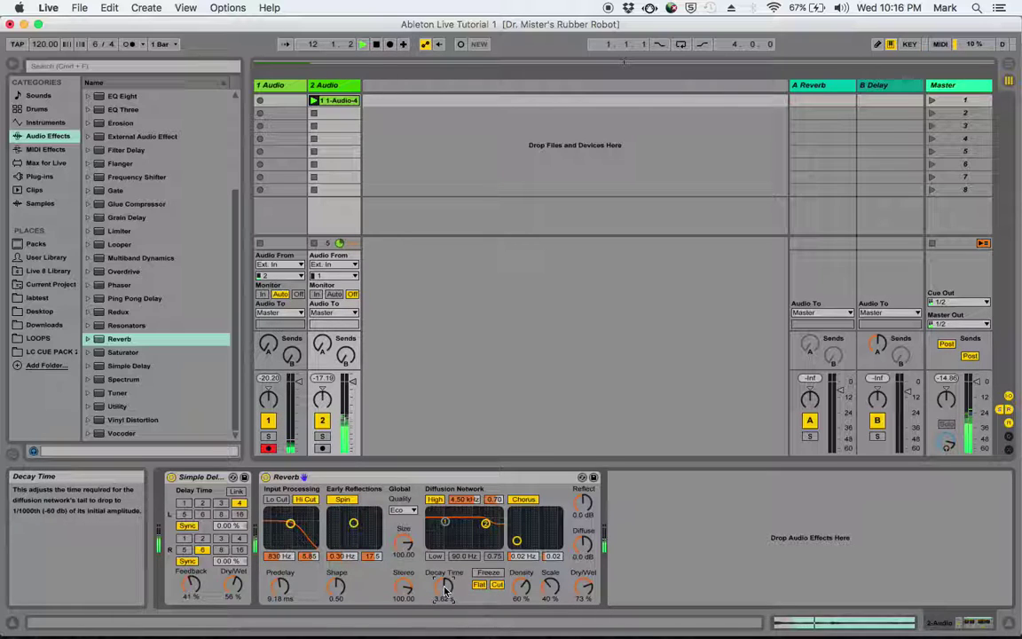
{"action": "left_click", "coordinate": [402, 511]}
{"action": "left_click", "coordinate": [364, 491]}
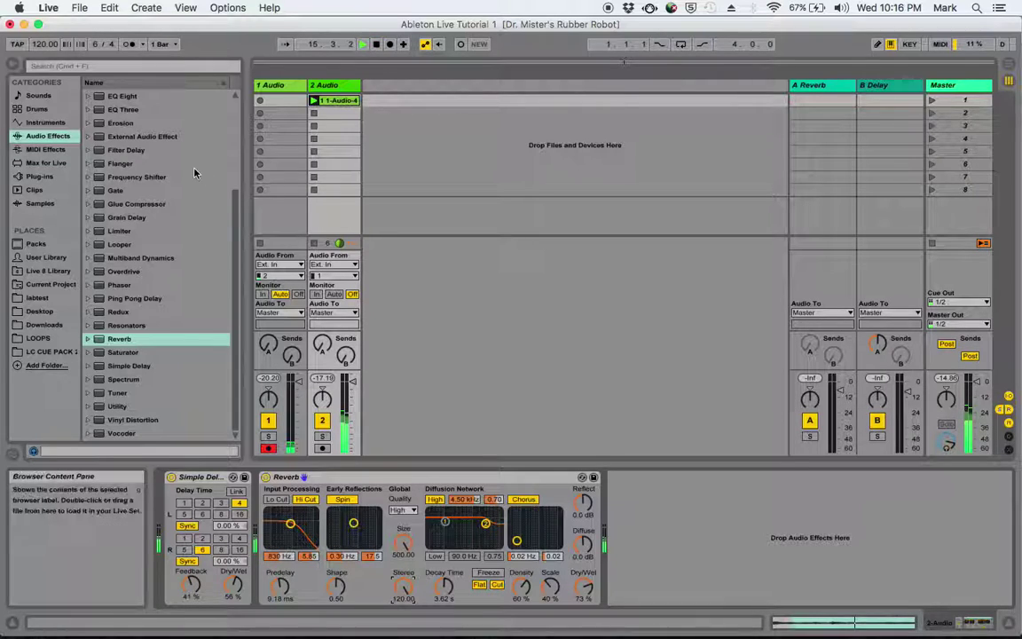
Step: Add Grain Delay after the Reverb, raise delay time and spray, and set dry/wet to about 50%
{"action": "left_click_drag", "start_coordinate": [138, 218], "coordinate": [620, 491]}
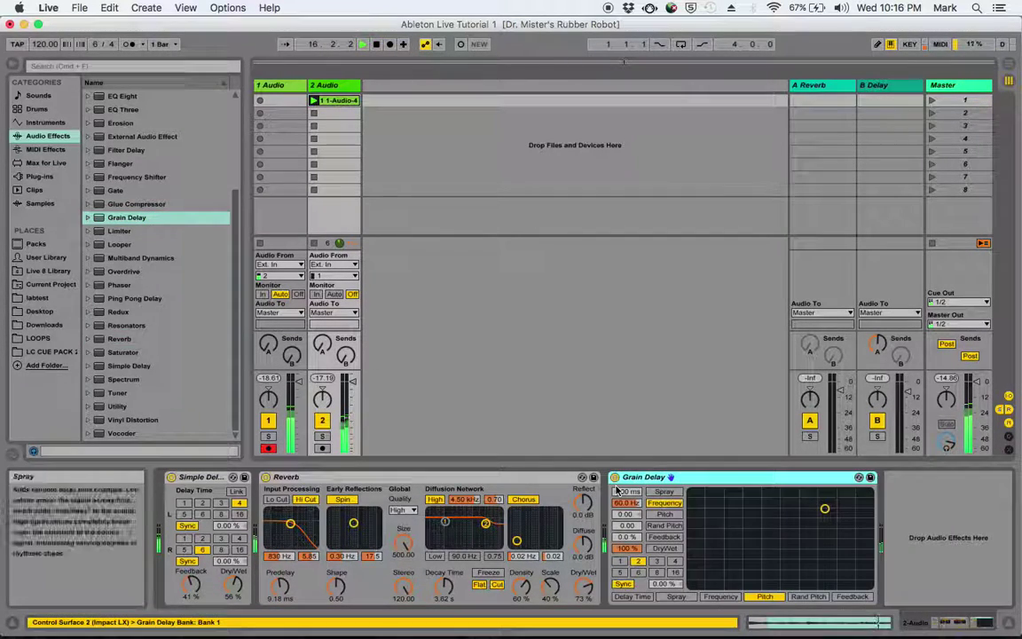
{"action": "left_click", "coordinate": [664, 491]}
{"action": "mouse_move", "coordinate": [824, 508]}
{"action": "left_mouse_down"}
{"action": "mouse_move", "coordinate": [834, 524]}
{"action": "mouse_move", "coordinate": [869, 492]}
{"action": "left_mouse_up"}
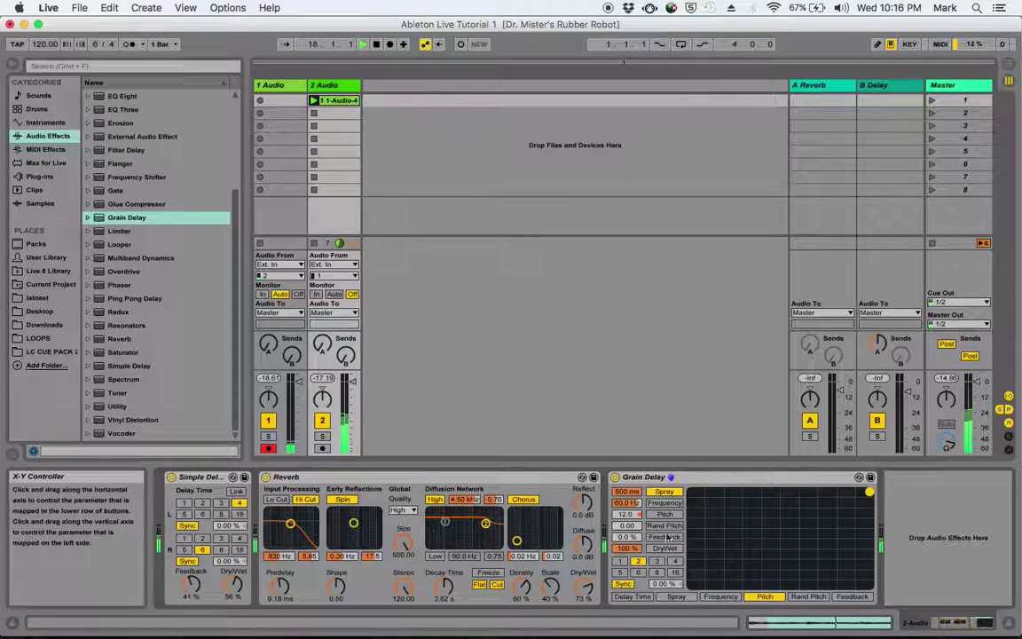
{"action": "mouse_move", "coordinate": [626, 547]}
{"action": "left_mouse_down"}
{"action": "mouse_move", "coordinate": [626, 568]}
{"action": "mouse_move", "coordinate": [627, 541]}
{"action": "left_mouse_up"}
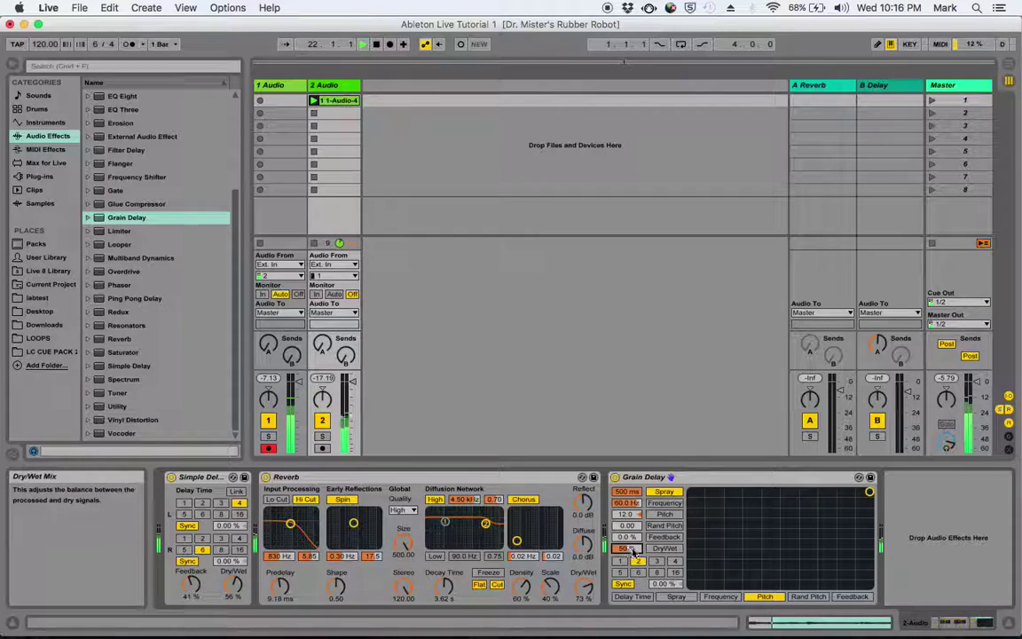
{"action": "left_click", "coordinate": [869, 493]}
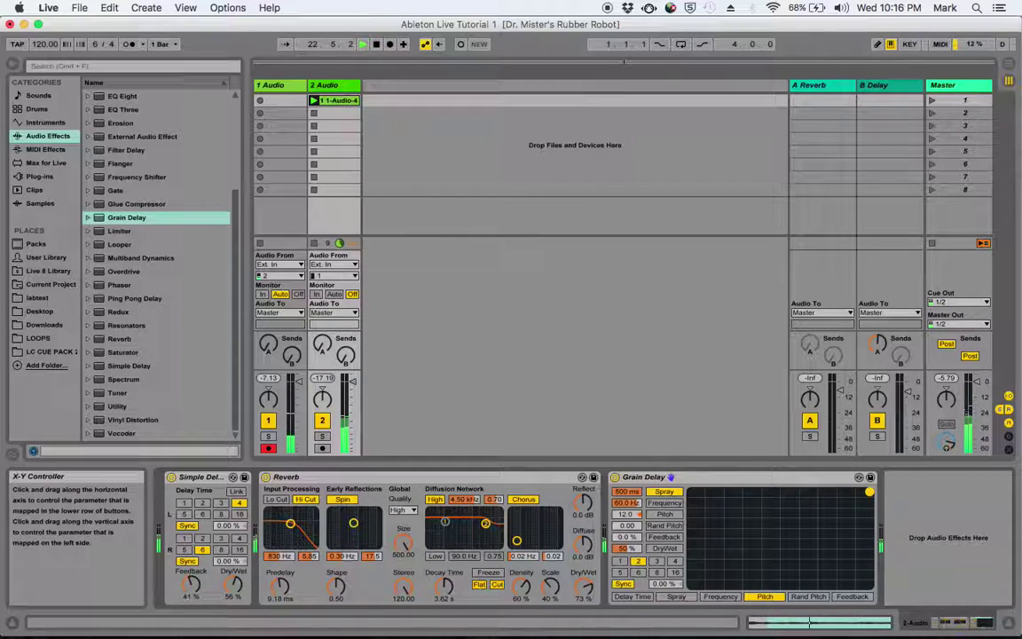
{"action": "left_click", "coordinate": [632, 548]}
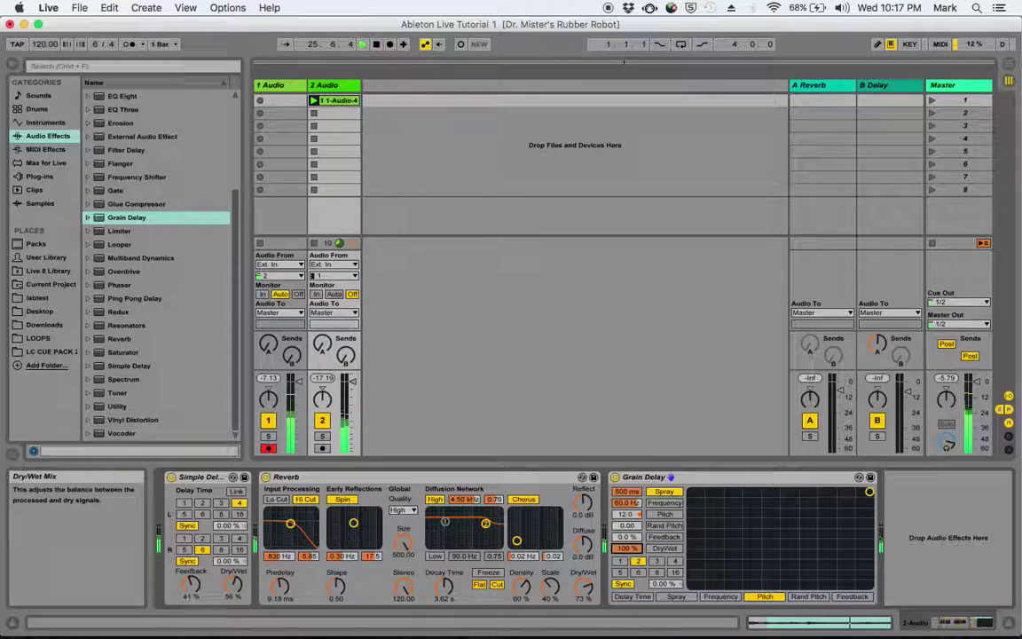
{"action": "left_click_drag", "start_coordinate": [631, 548], "coordinate": [632, 621]}
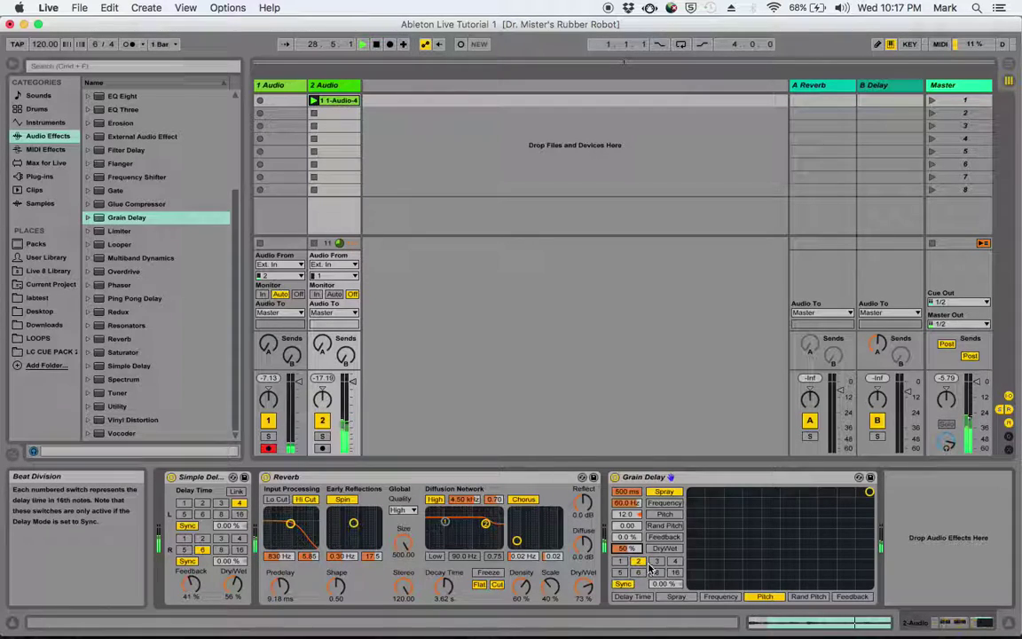
Step: Set Grain Delay feedback to about 56%, pitch to 12.0, and spray to about 232 ms
{"action": "left_click", "coordinate": [664, 537]}
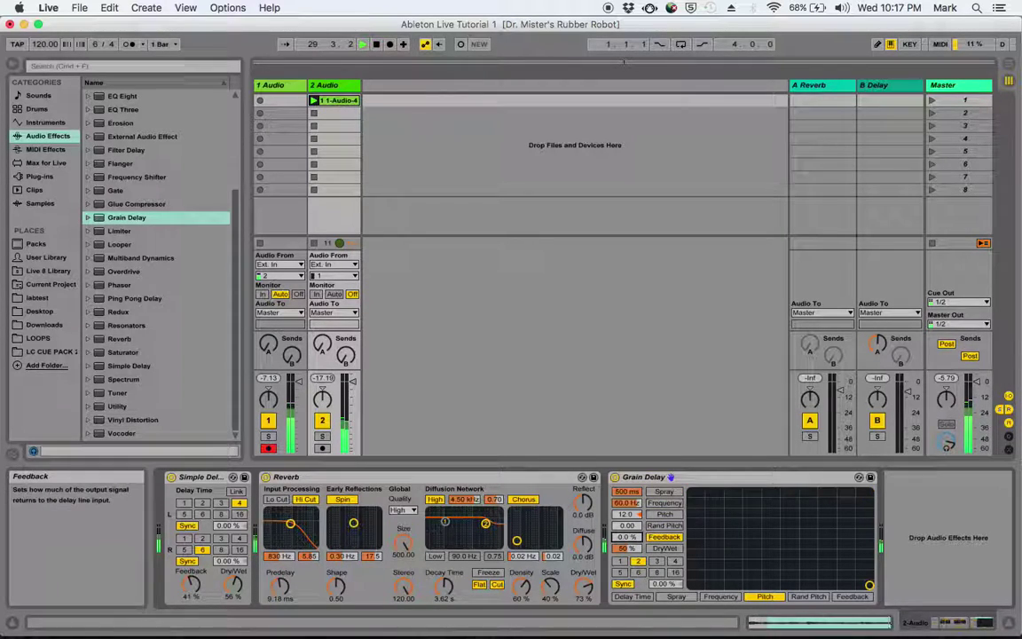
{"action": "left_click_drag", "start_coordinate": [869, 585], "coordinate": [869, 511]}
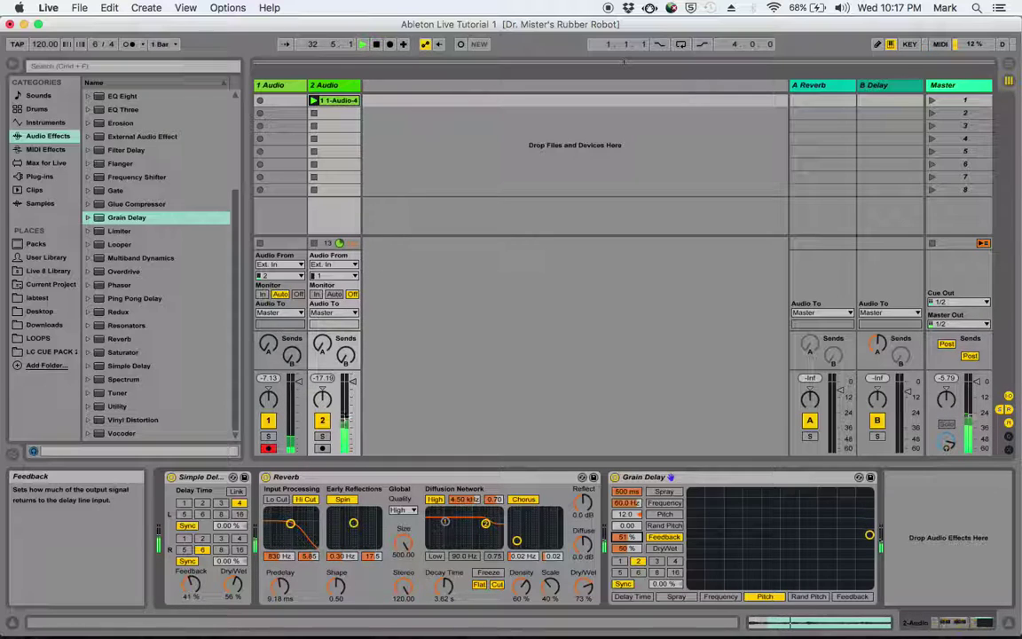
{"action": "left_click_drag", "start_coordinate": [625, 536], "coordinate": [635, 539]}
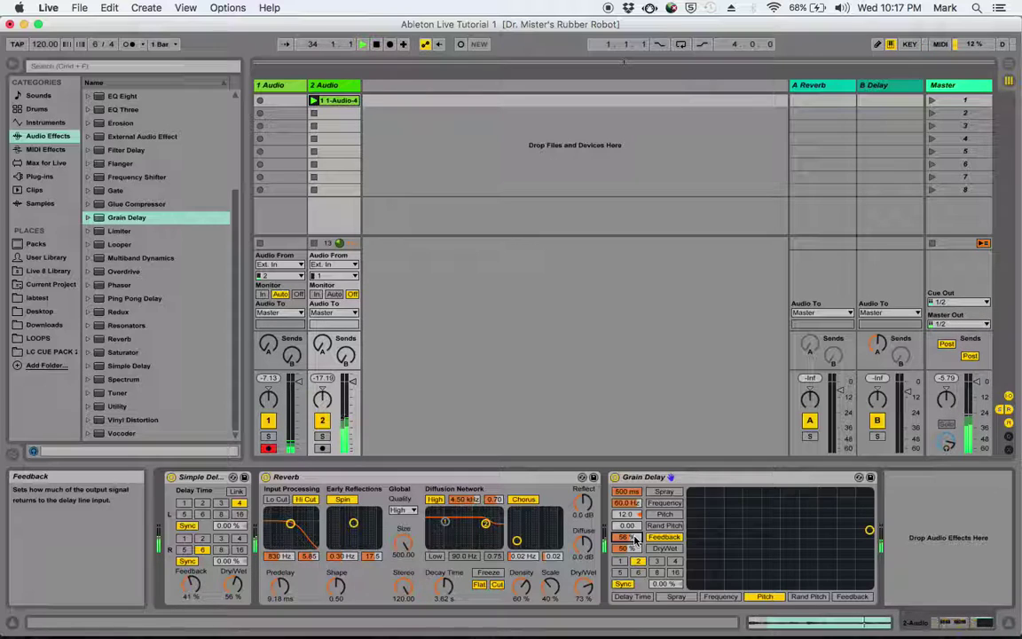
{"action": "left_click", "coordinate": [665, 492]}
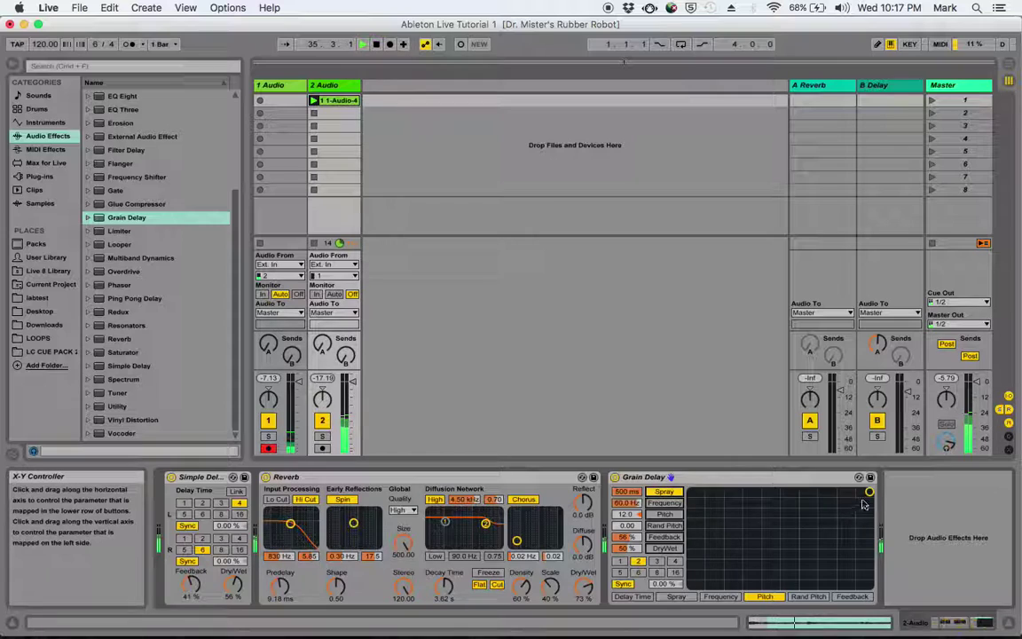
{"action": "left_click_drag", "start_coordinate": [867, 502], "coordinate": [856, 491]}
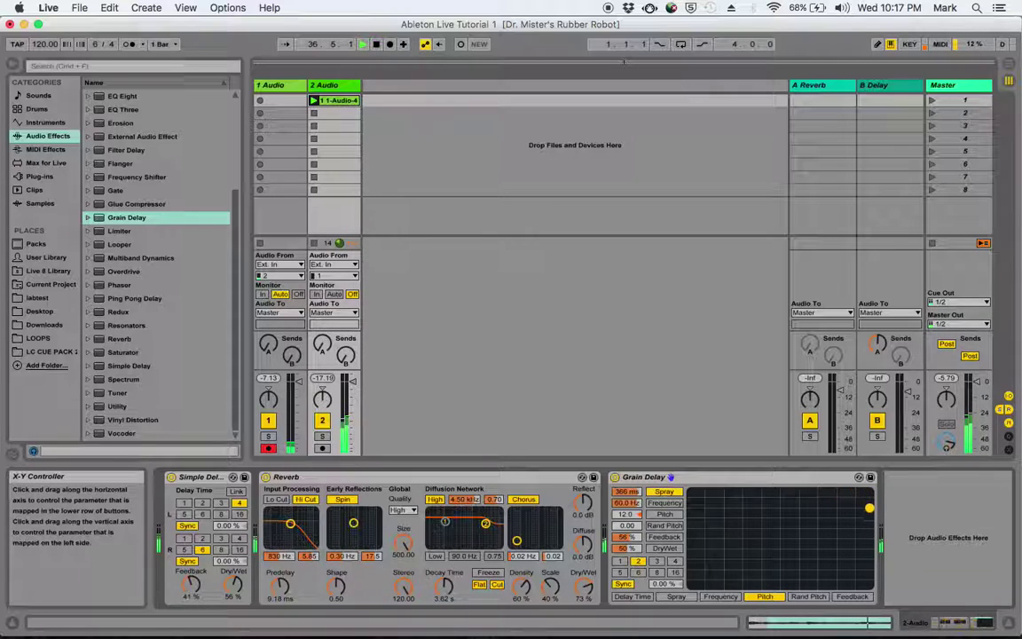
{"action": "left_click_drag", "start_coordinate": [869, 508], "coordinate": [870, 524]}
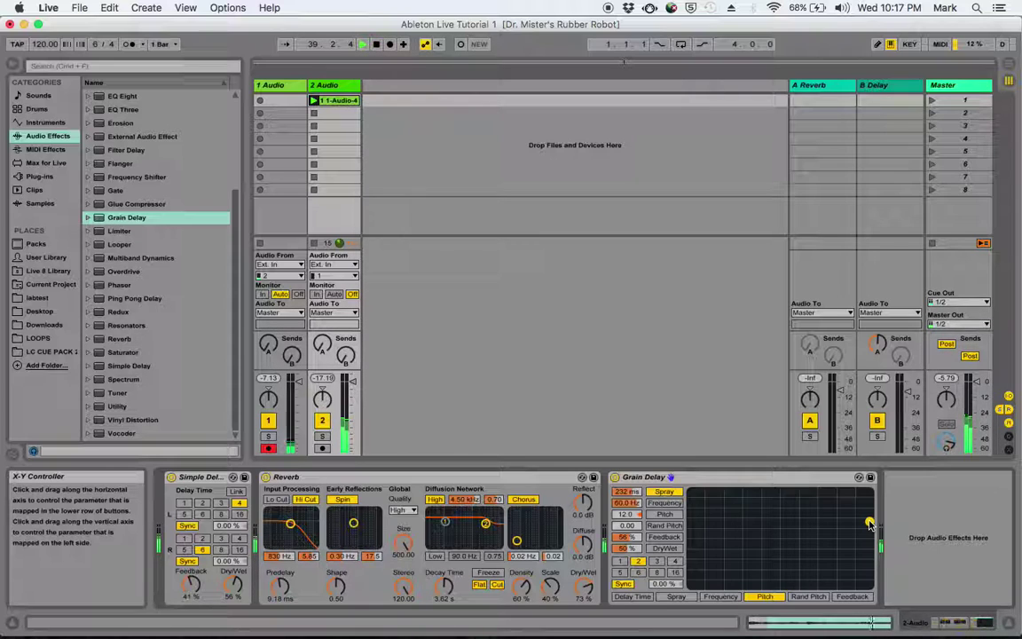
Step: Raise the 1-Audio-4 clip's gain to about 9.38 dB and return to the device chain
{"action": "left_click", "coordinate": [342, 100]}
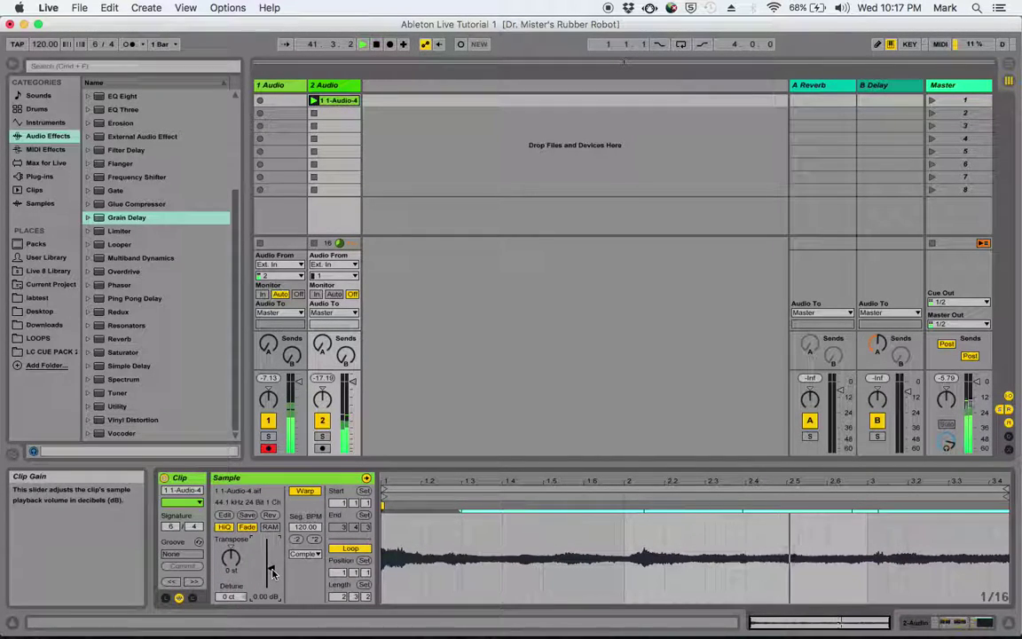
{"action": "left_click_drag", "start_coordinate": [272, 574], "coordinate": [272, 570]}
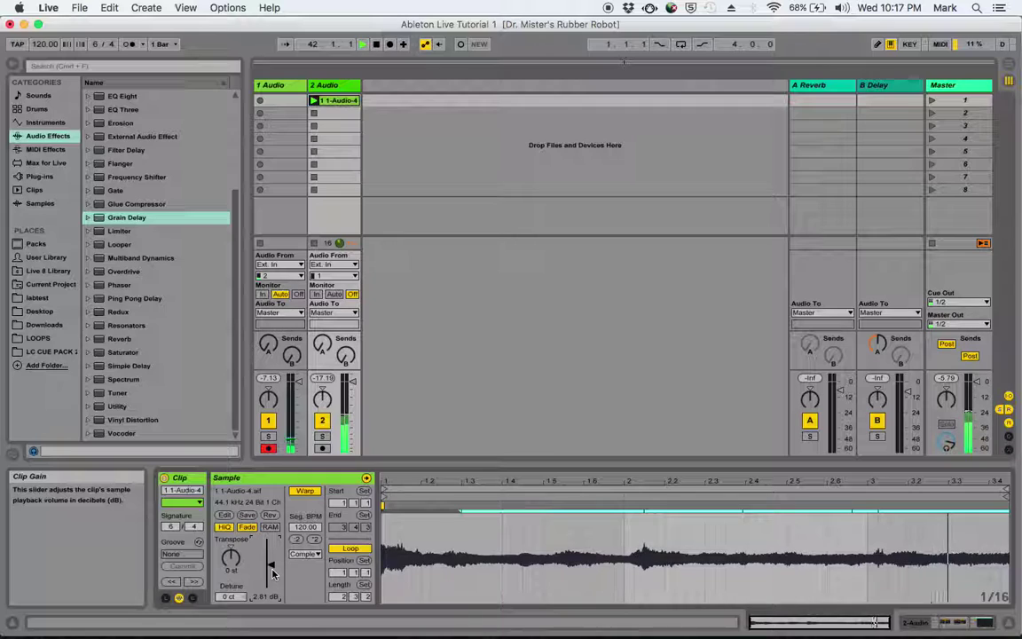
{"action": "scroll", "coordinate": [272, 573], "scroll_direction": "up", "scroll_amount": 4}
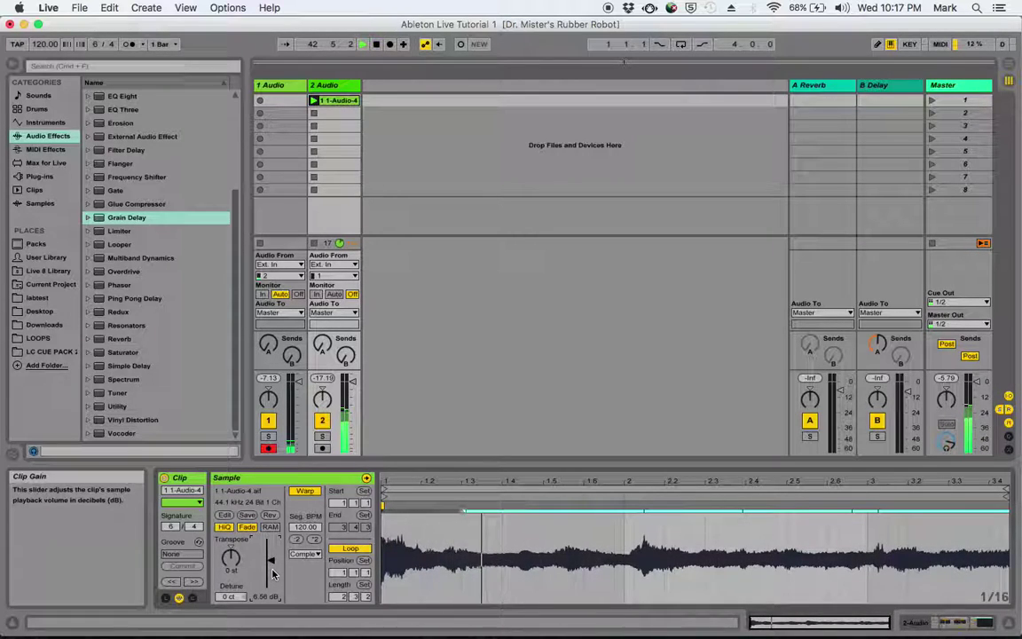
{"action": "scroll", "coordinate": [273, 573], "scroll_direction": "up", "scroll_amount": 3}
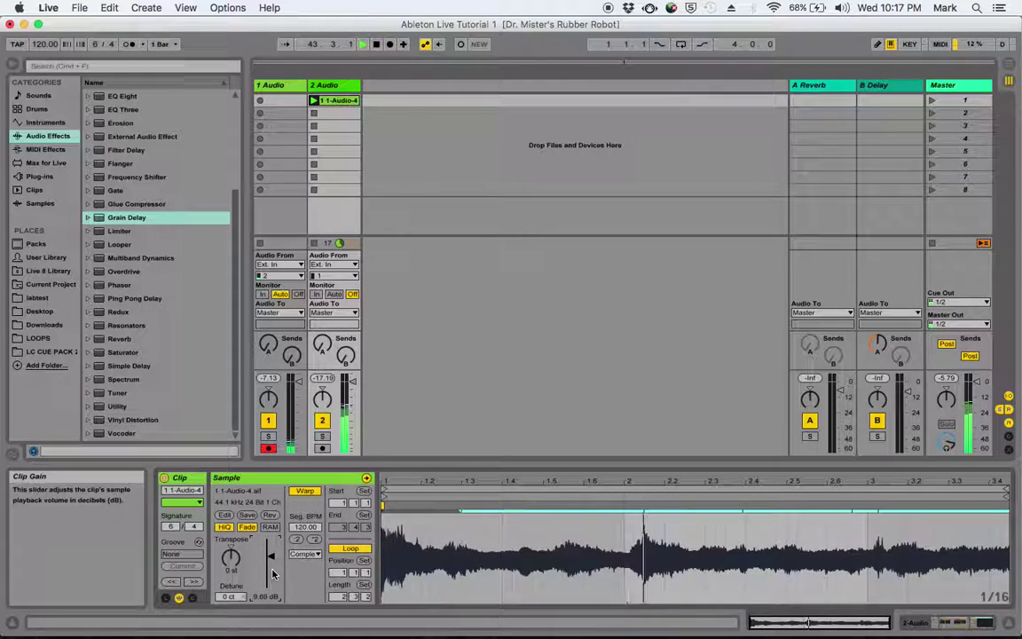
{"action": "scroll", "coordinate": [272, 573], "scroll_direction": "down", "scroll_amount": 1}
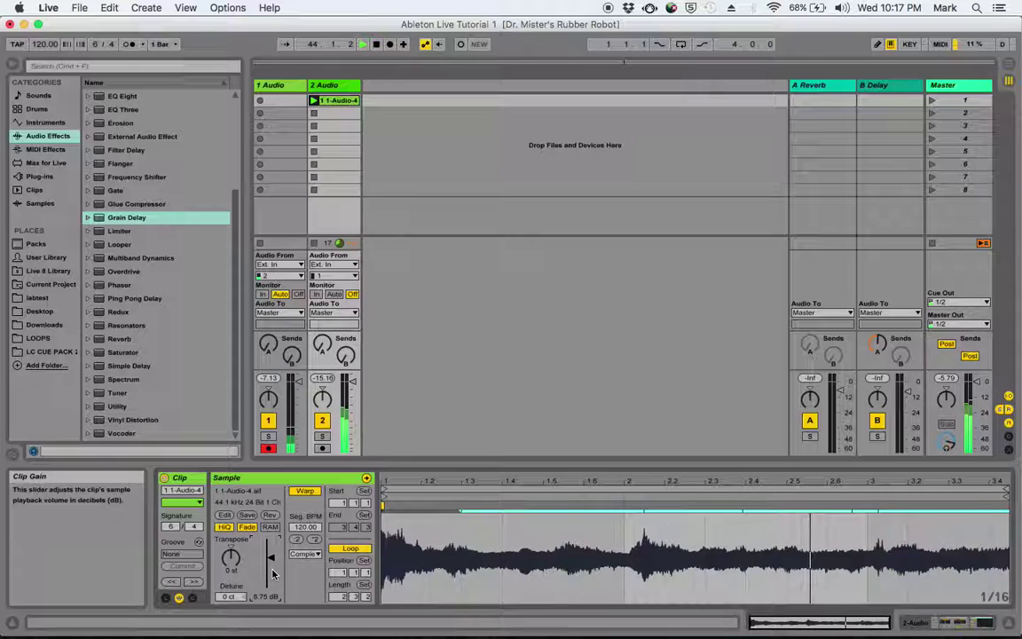
{"action": "scroll", "coordinate": [273, 574], "scroll_direction": "up", "scroll_amount": 1}
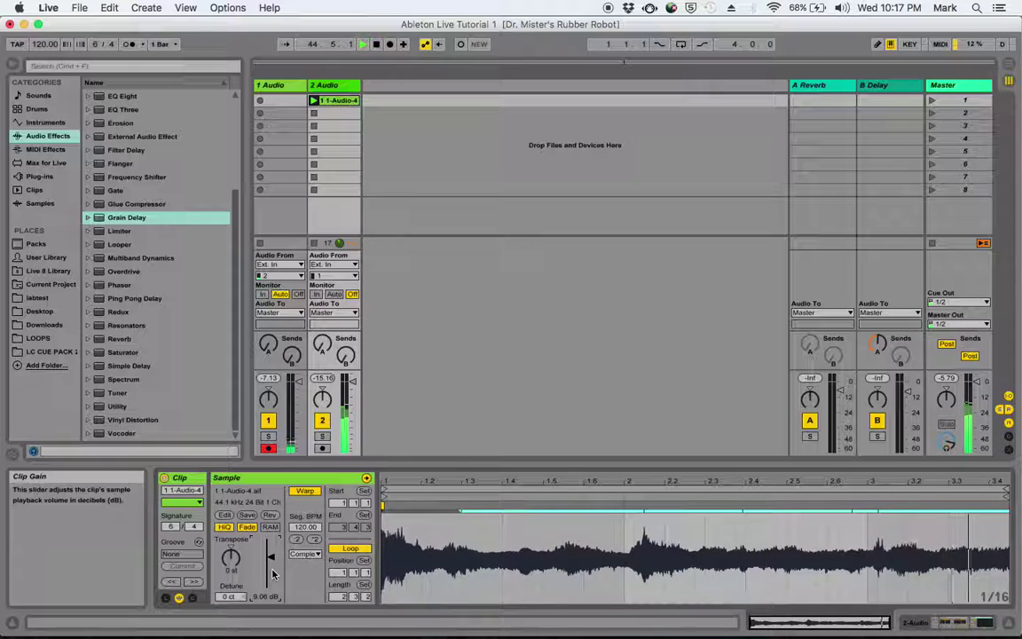
{"action": "scroll", "coordinate": [273, 573], "scroll_direction": "up", "scroll_amount": 1}
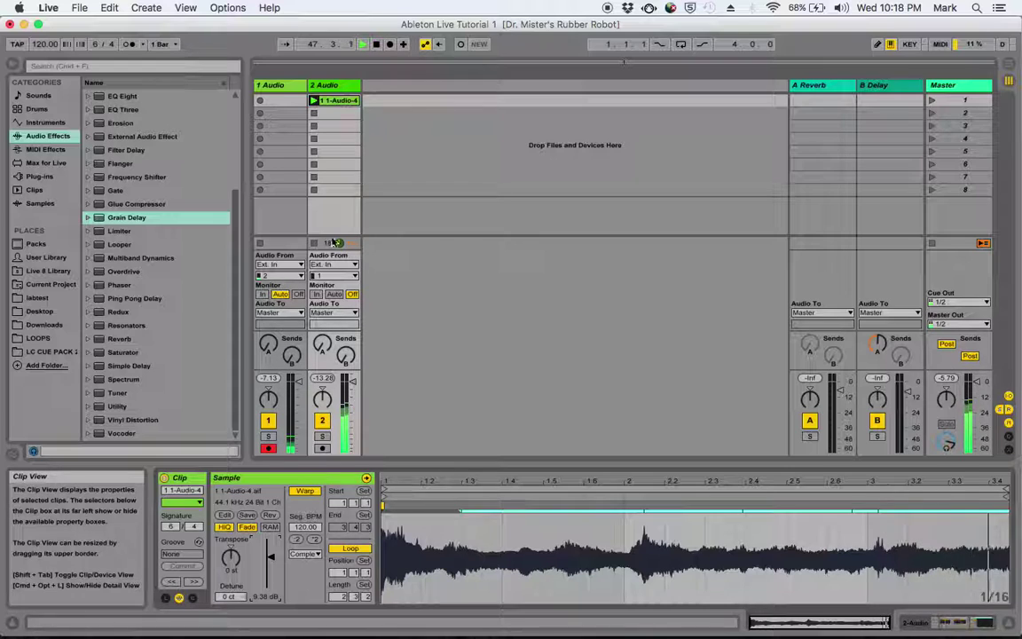
{"action": "left_click", "coordinate": [930, 626]}
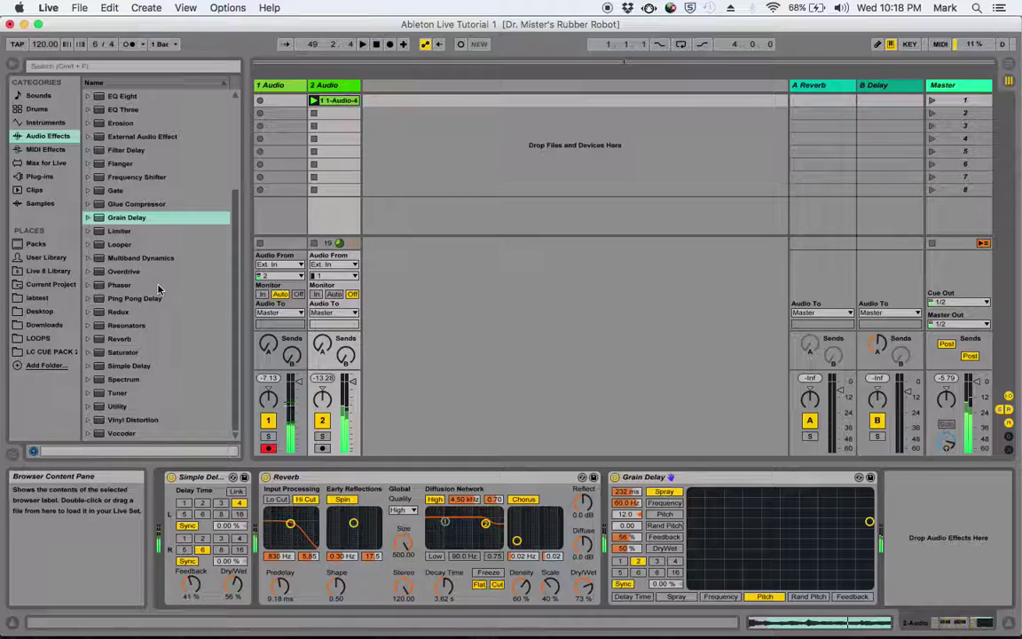
Step: Expand the Resonators folder in the Audio Effects browser to list Berlin through Vienna presets
{"action": "left_click", "coordinate": [128, 326]}
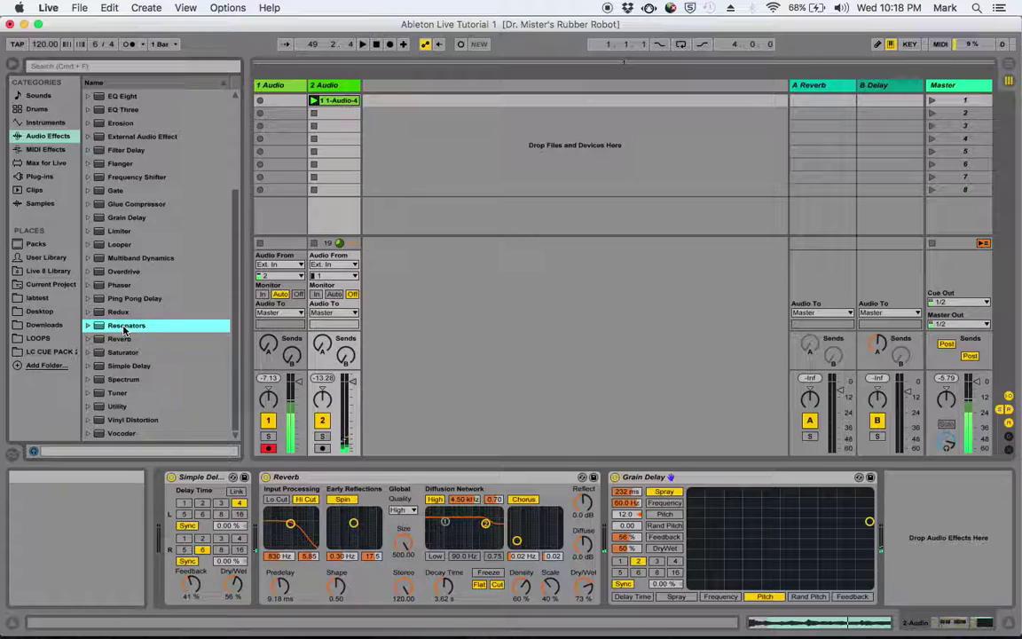
{"action": "key", "text": "Right"}
{"action": "scroll", "coordinate": [124, 329], "scroll_direction": "down", "scroll_amount": 5}
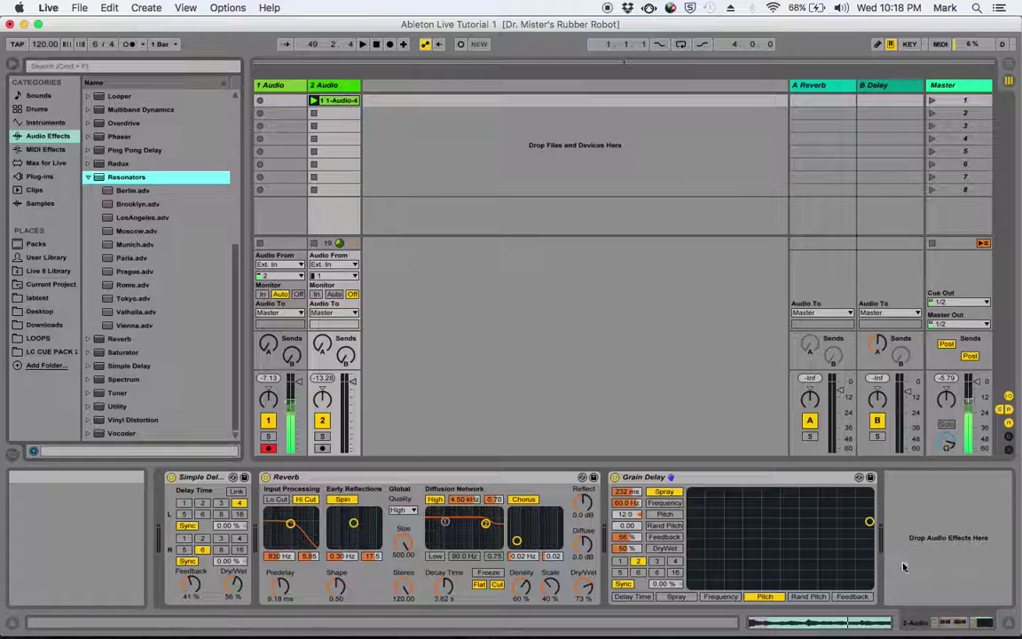
Step: Start scene 1 and audition then remove the Berlin and Brooklyn resonator presets
{"action": "left_click", "coordinate": [932, 101]}
{"action": "left_click_drag", "start_coordinate": [112, 189], "coordinate": [962, 540]}
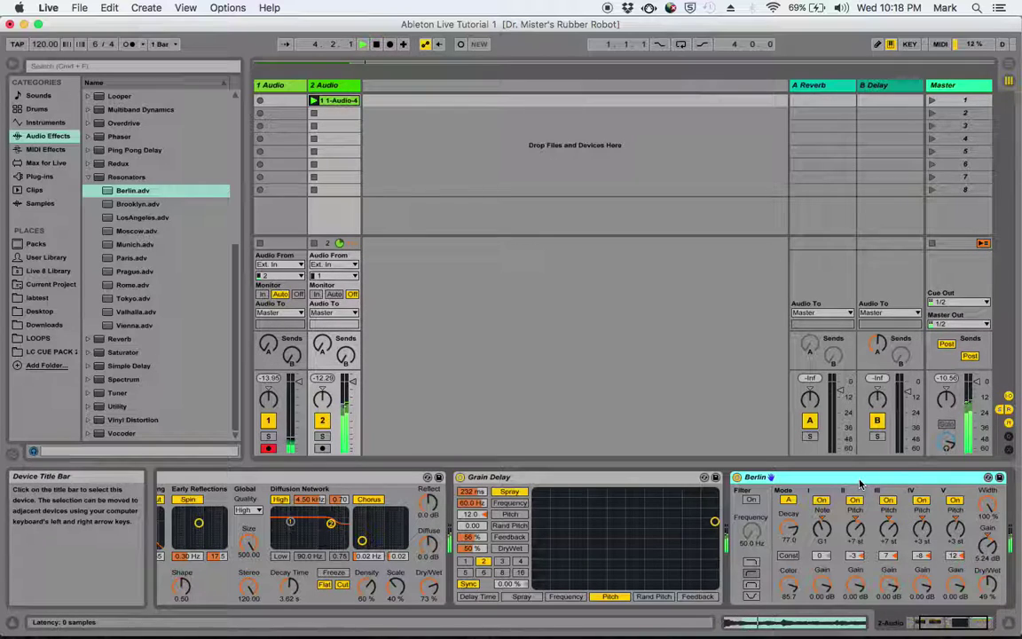
{"action": "key", "text": "Delete"}
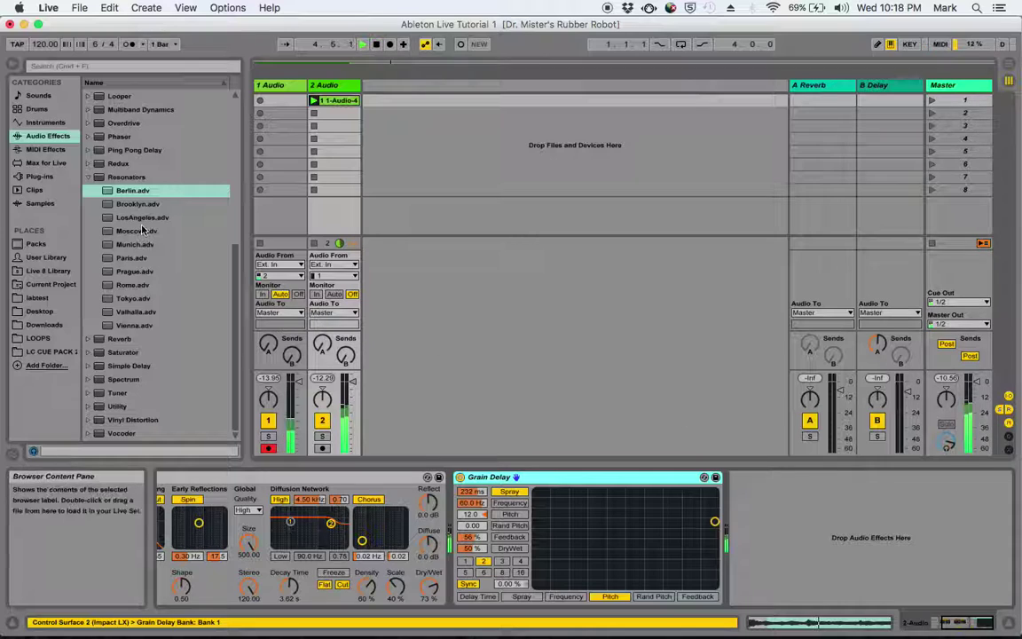
{"action": "key", "text": "Down"}
{"action": "key", "text": "Return"}
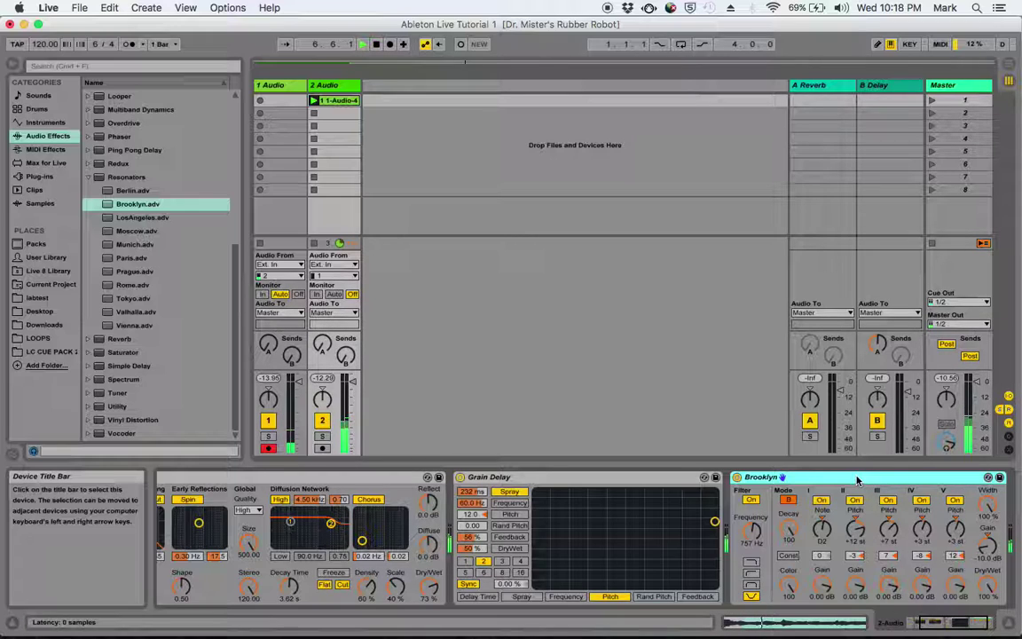
{"action": "key", "text": "Delete"}
Step: Audition and remove the LosAngeles, Moscow and Munich resonator presets after Grain Delay
{"action": "left_click_drag", "start_coordinate": [122, 217], "coordinate": [798, 532]}
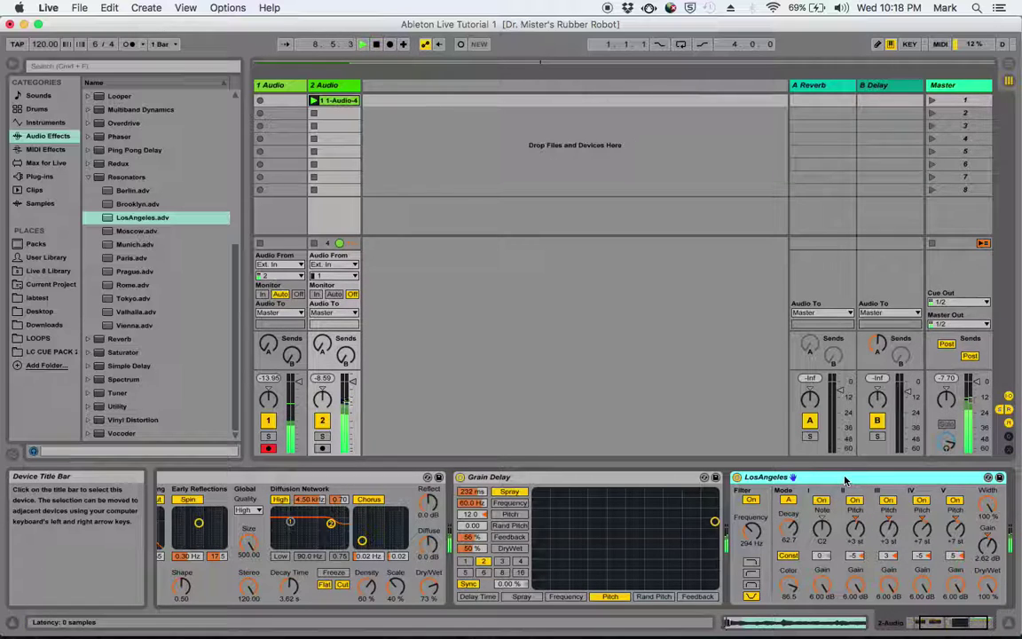
{"action": "key", "text": "Delete"}
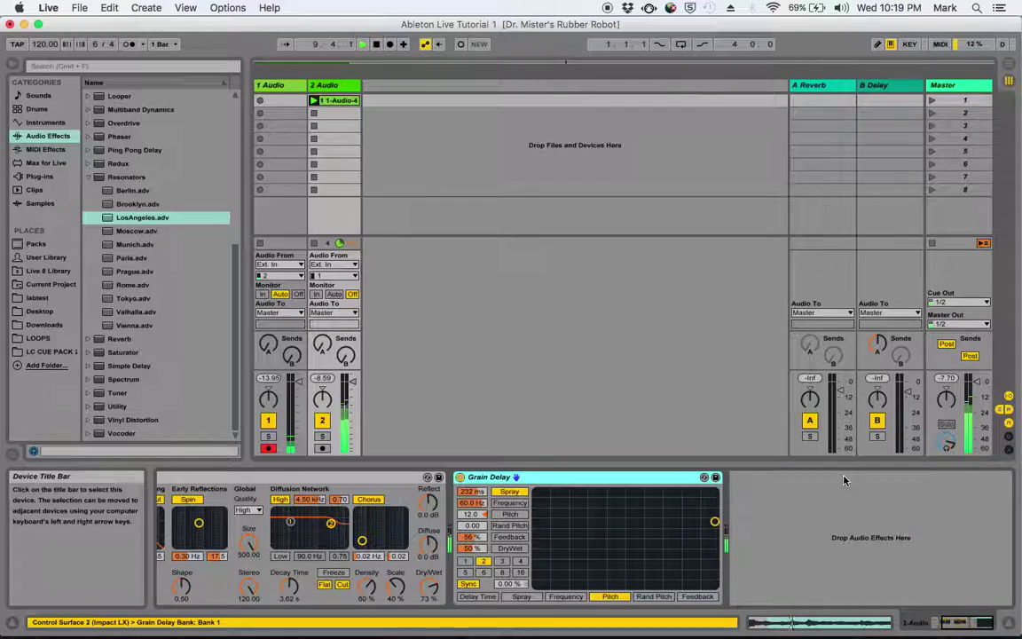
{"action": "left_click", "coordinate": [133, 233]}
{"action": "left_click_drag", "start_coordinate": [133, 238], "coordinate": [710, 532]}
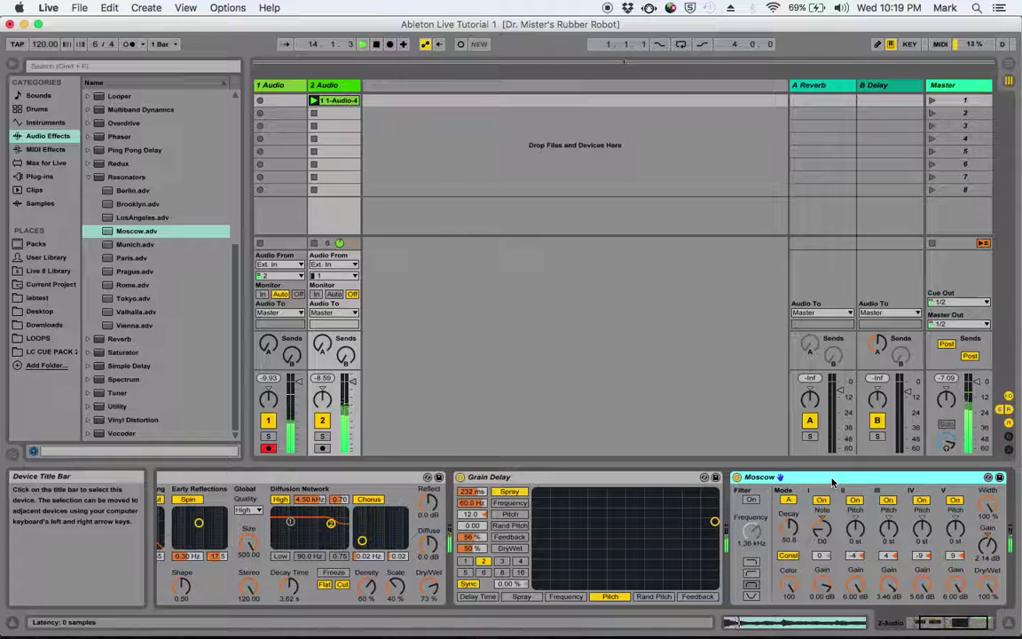
{"action": "key", "text": "Delete"}
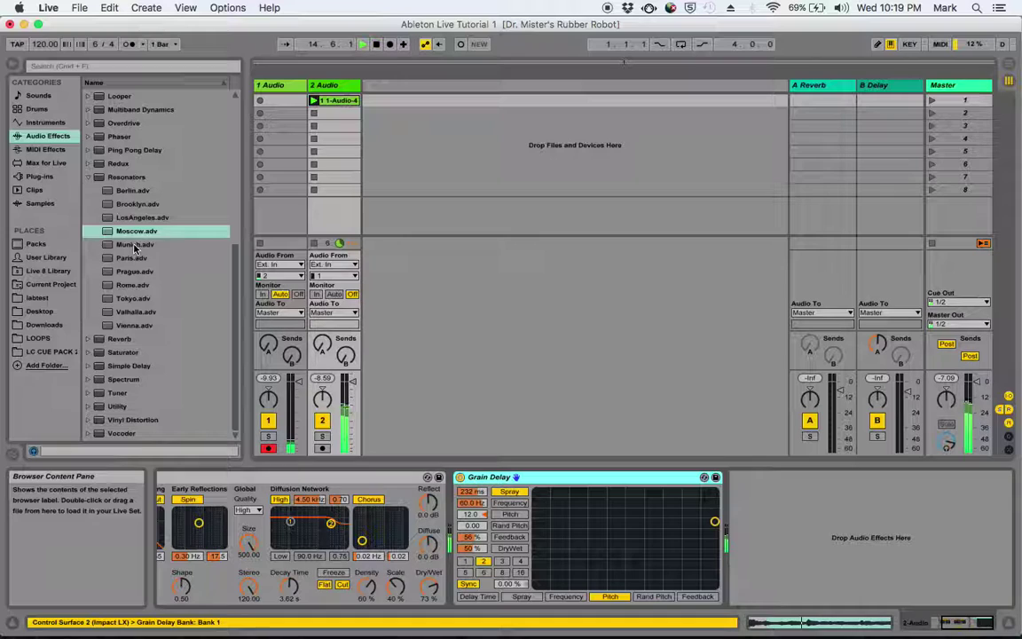
{"action": "left_click_drag", "start_coordinate": [135, 245], "coordinate": [830, 528]}
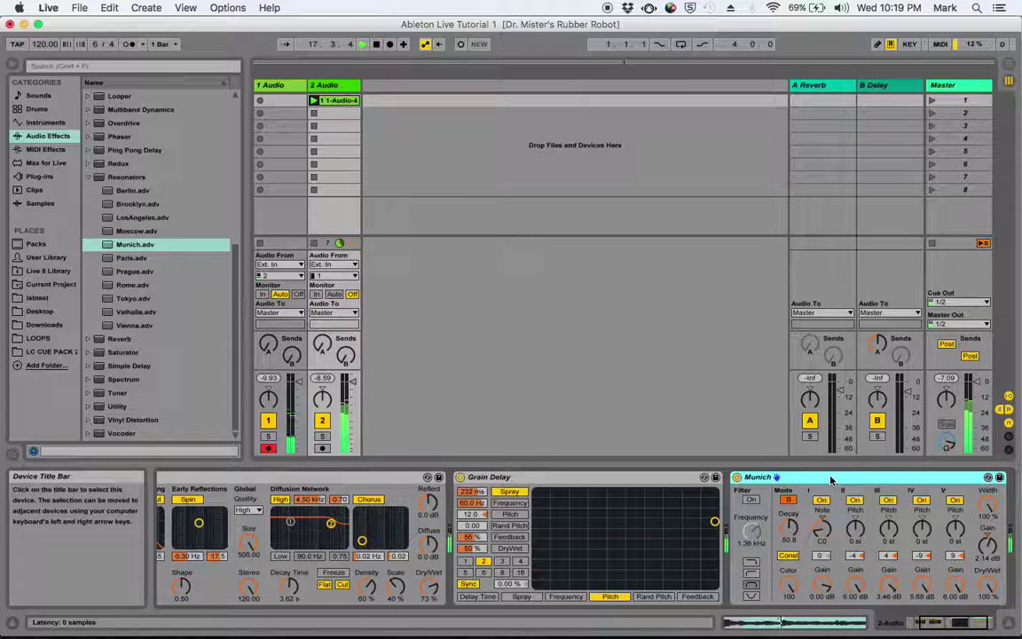
{"action": "key", "text": "Delete"}
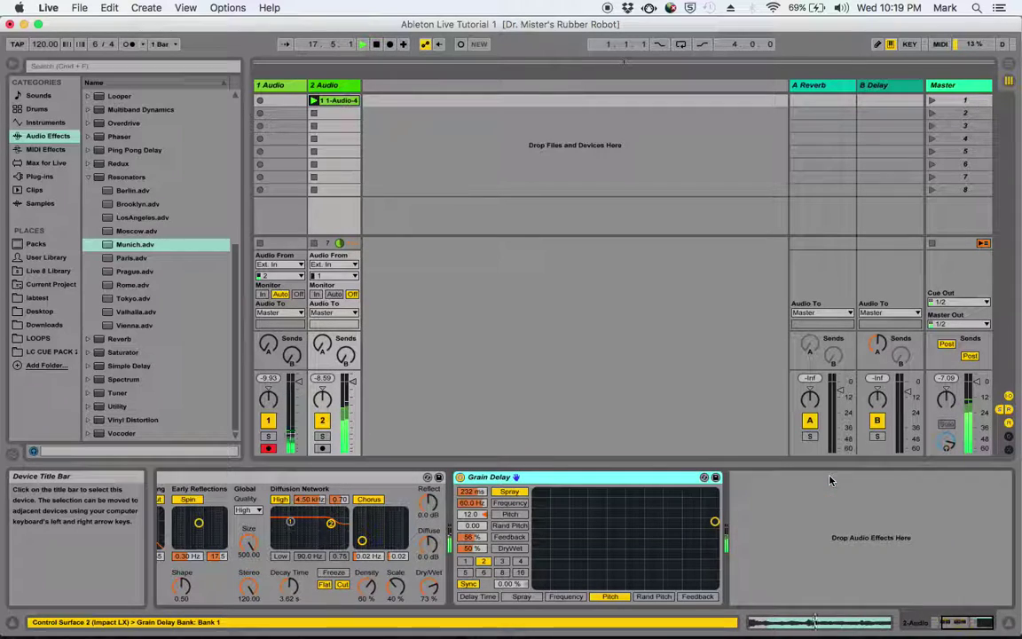
{"action": "left_click", "coordinate": [129, 192]}
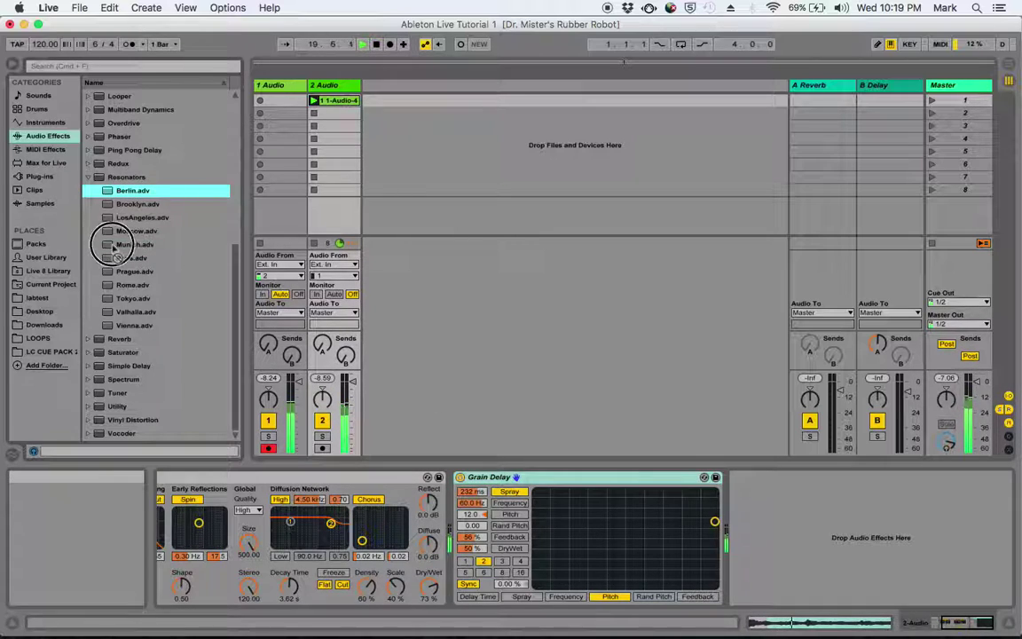
Step: Add a default Resonators device after Grain Delay and reset Resonator II pitch to 0 st
{"action": "left_click", "coordinate": [103, 177]}
{"action": "left_click", "coordinate": [103, 178]}
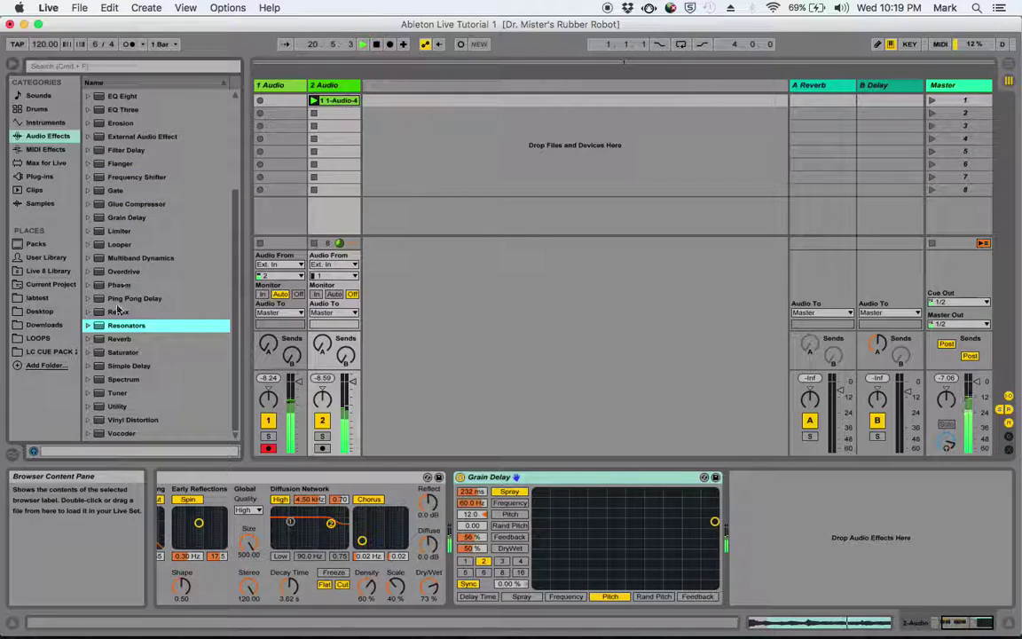
{"action": "left_click_drag", "start_coordinate": [93, 332], "coordinate": [832, 546]}
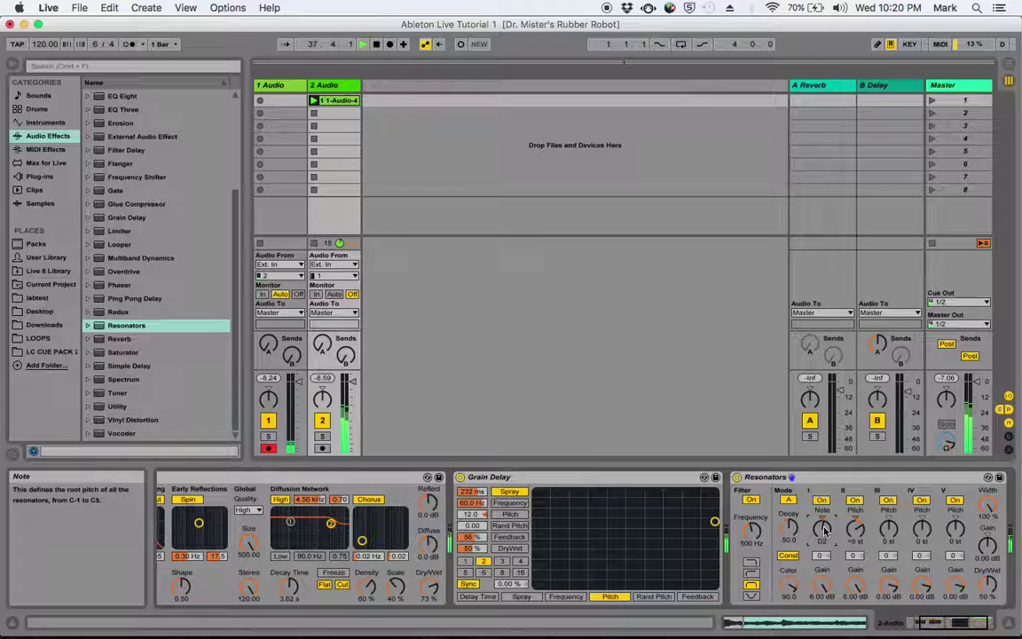
{"action": "left_click", "coordinate": [857, 525]}
{"action": "key", "text": "Delete"}
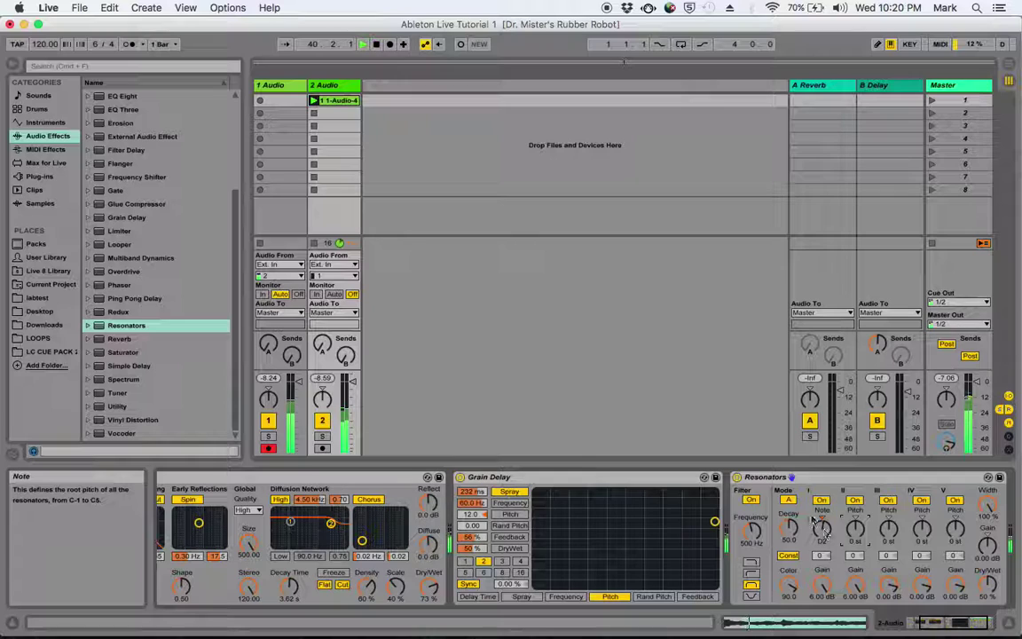
Step: Compare with effects bypassed, leave Resonators off, and detune the 1-Audio-4 clip to -15 ct
{"action": "left_click", "coordinate": [736, 479]}
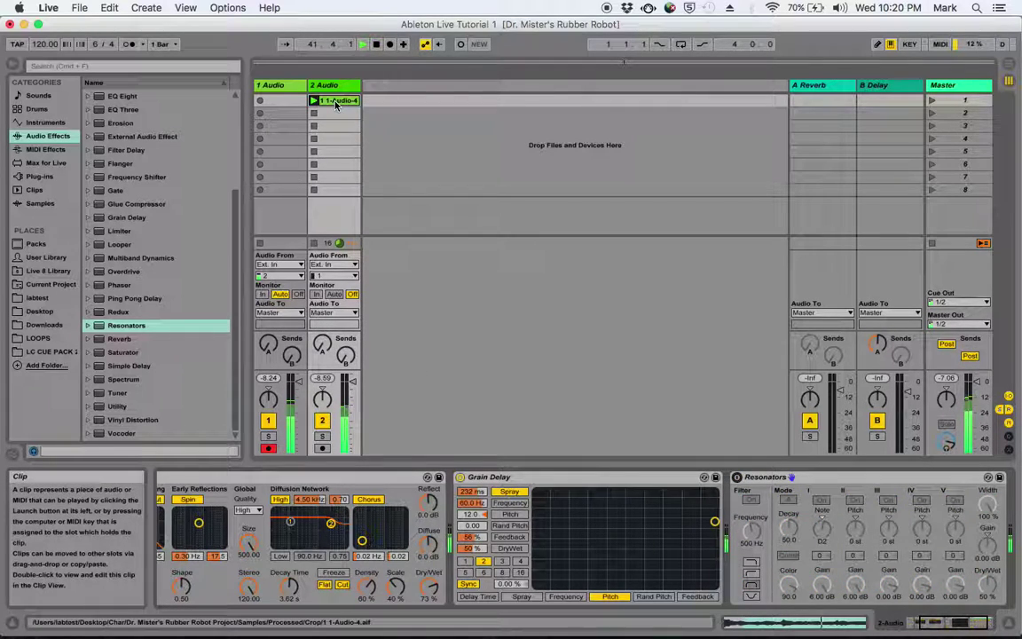
{"action": "left_click", "coordinate": [462, 481]}
{"action": "left_click", "coordinate": [295, 479]}
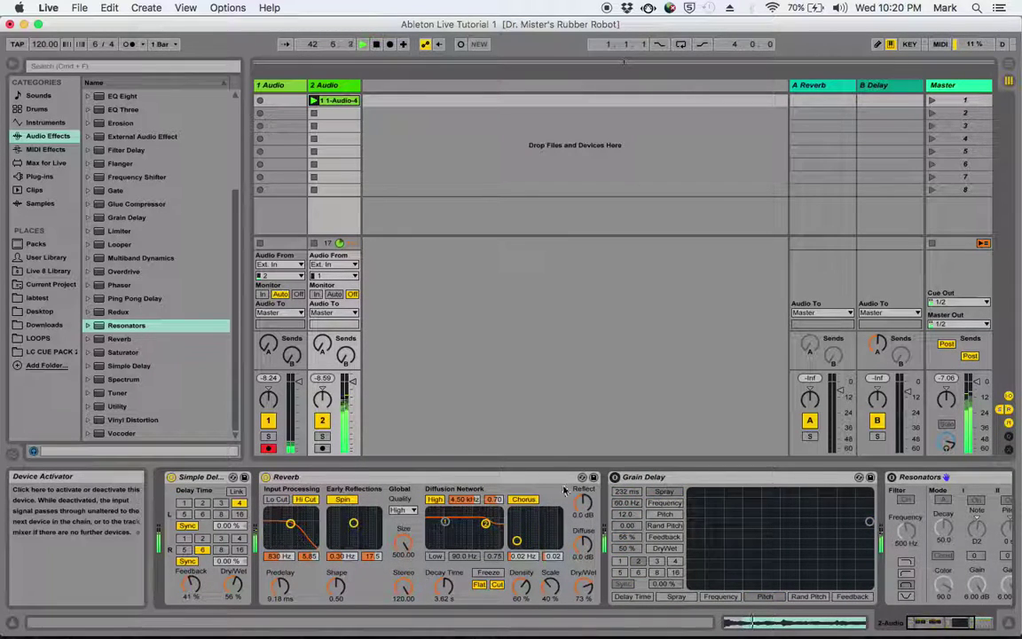
{"action": "left_click", "coordinate": [892, 477]}
{"action": "left_click", "coordinate": [892, 477]}
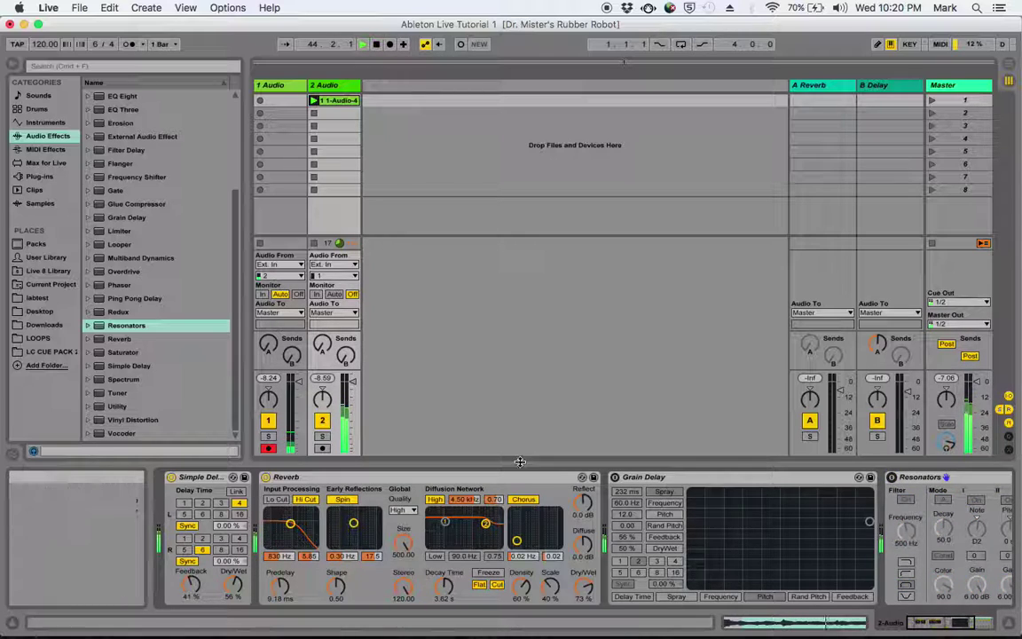
{"action": "left_click", "coordinate": [341, 102]}
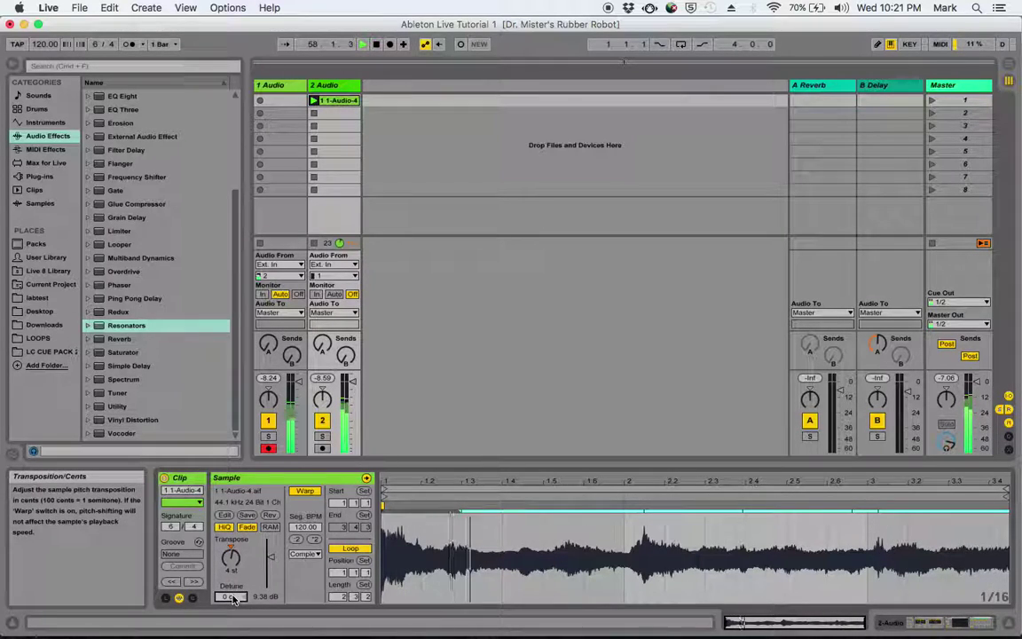
{"action": "left_click_drag", "start_coordinate": [233, 600], "coordinate": [233, 599]}
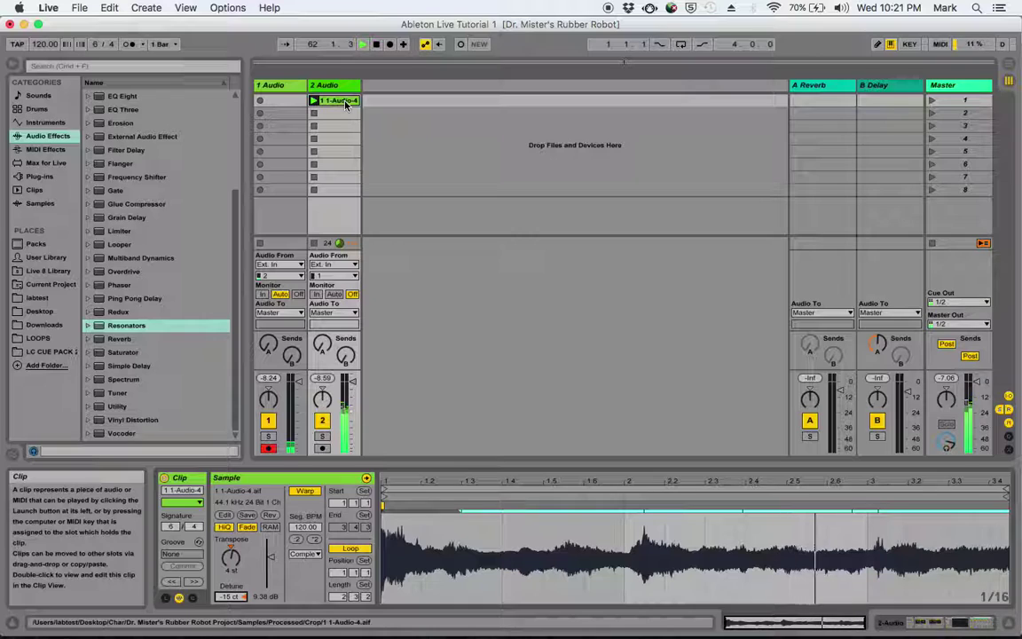
Step: Switch track 2's Resonators back on and tune resonators II–V to -12, +4, +7 and +12 st
{"action": "mouse_move", "coordinate": [920, 612]}
{"action": "left_click", "coordinate": [992, 622]}
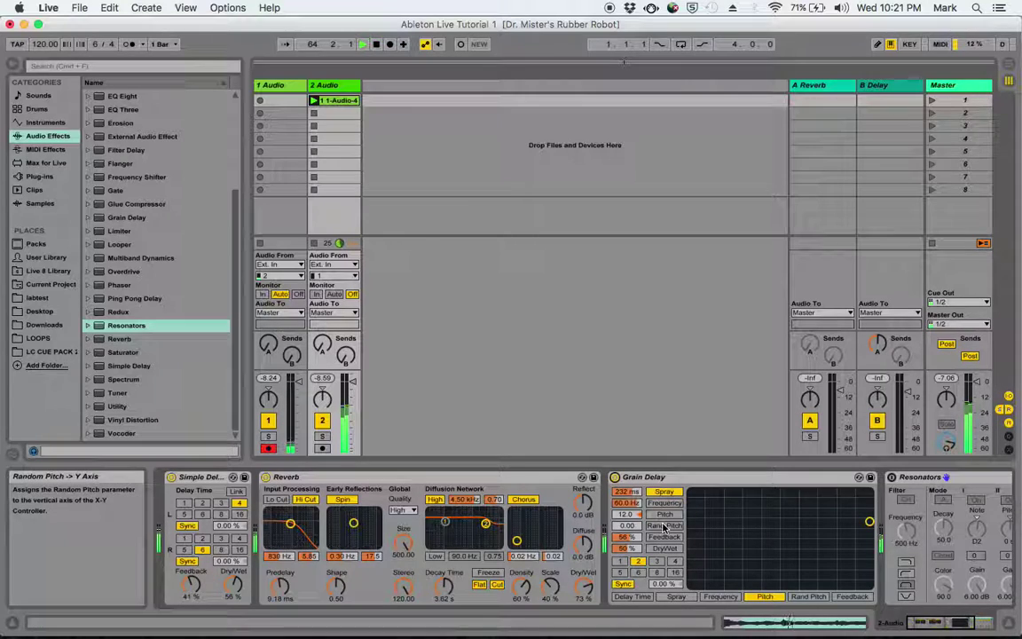
{"action": "scroll", "coordinate": [663, 527], "scroll_direction": "right", "scroll_amount": 5}
{"action": "left_click", "coordinate": [665, 476]}
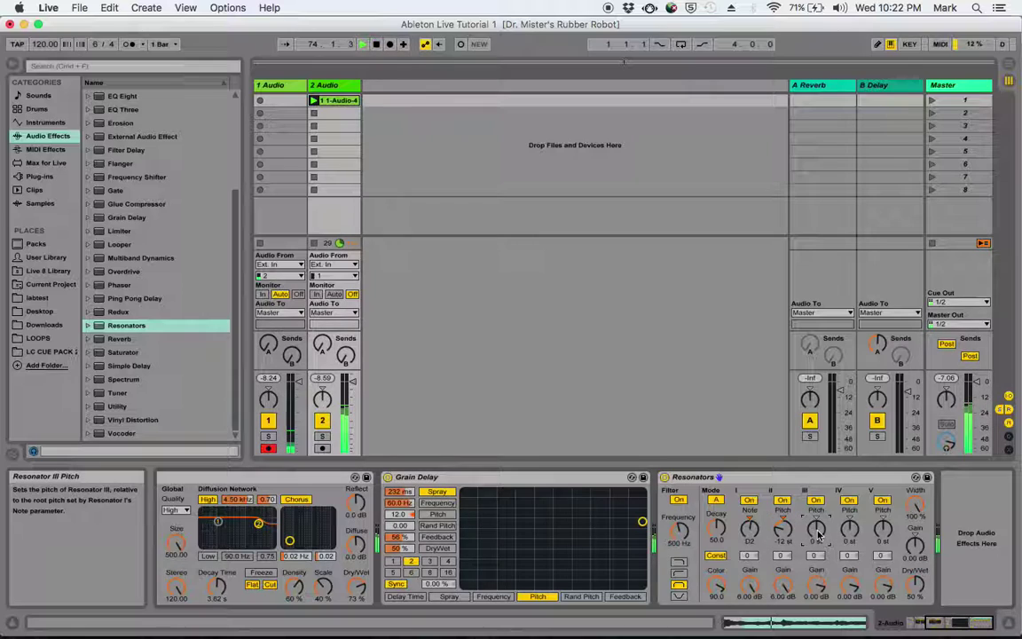
{"action": "left_click_drag", "start_coordinate": [817, 534], "coordinate": [818, 536]}
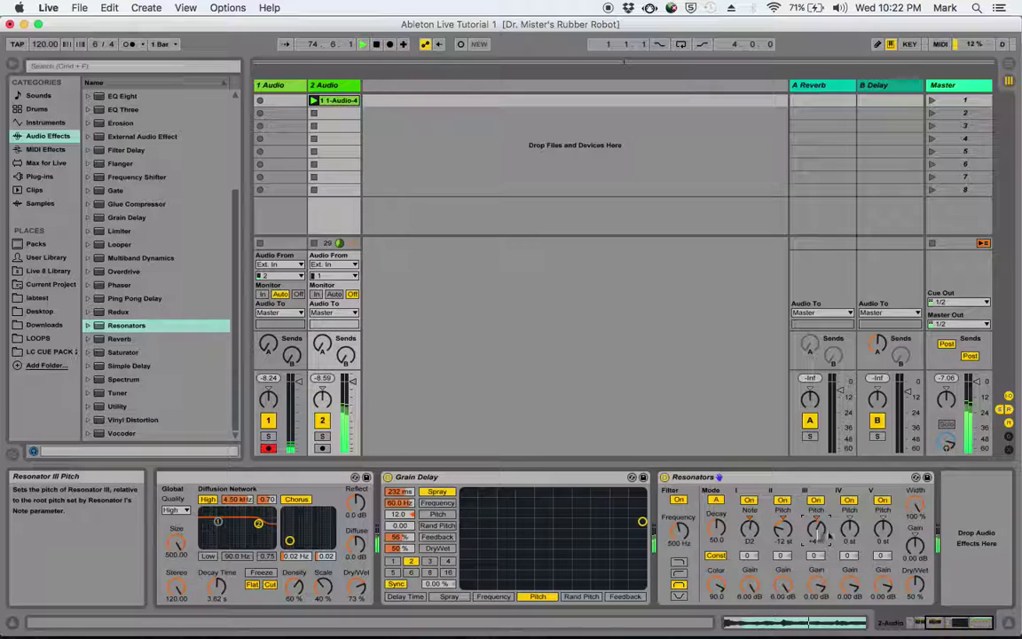
{"action": "left_click_drag", "start_coordinate": [852, 535], "coordinate": [852, 534]}
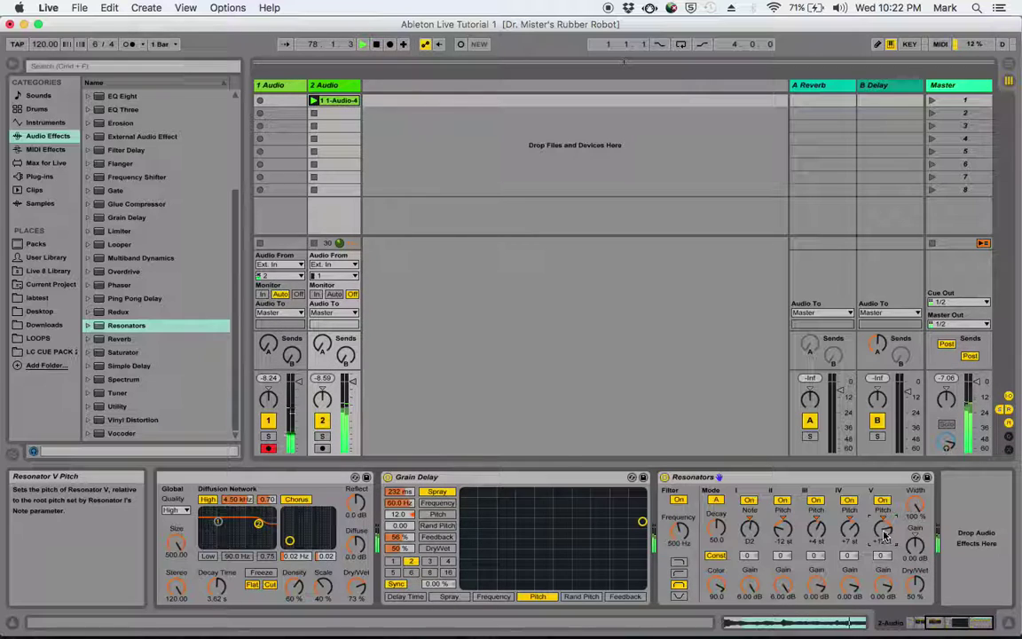
Step: Try the notch and another Resonators filter type, then switch the input filter off
{"action": "left_click", "coordinate": [679, 598]}
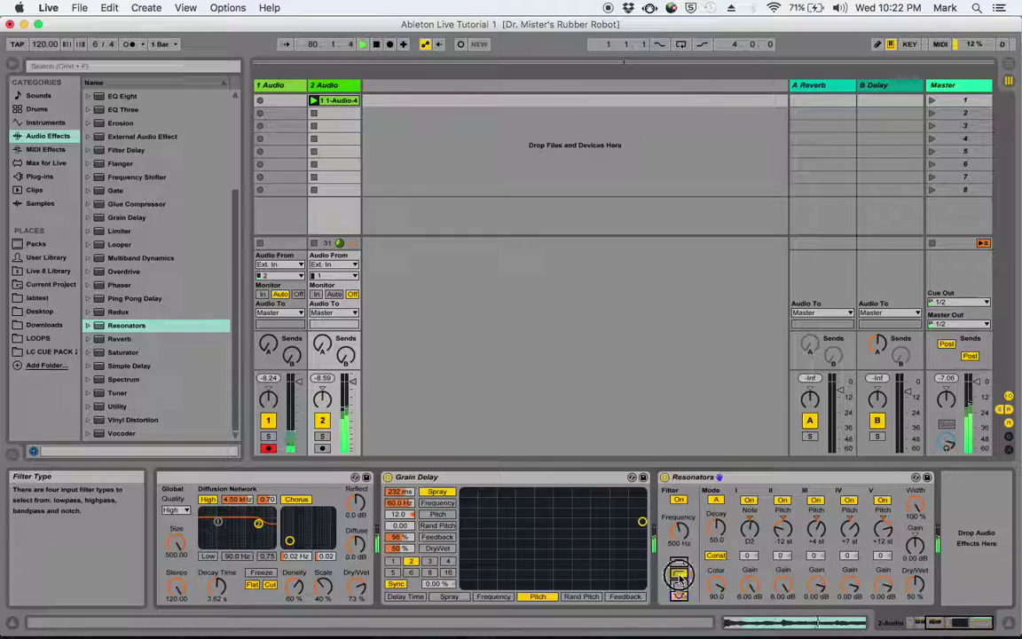
{"action": "left_click", "coordinate": [680, 574]}
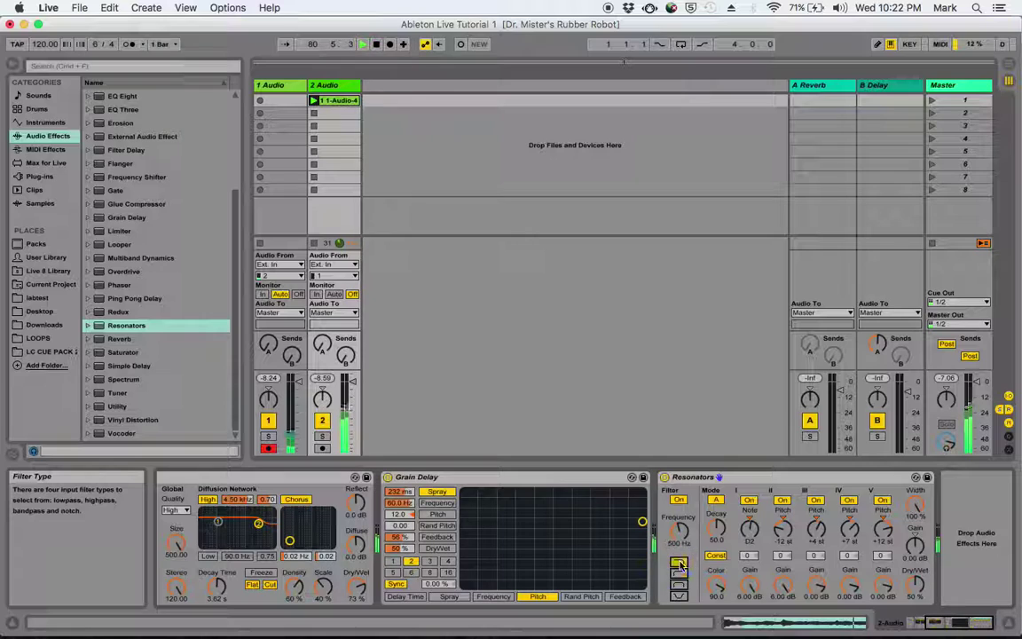
{"action": "left_click", "coordinate": [679, 500]}
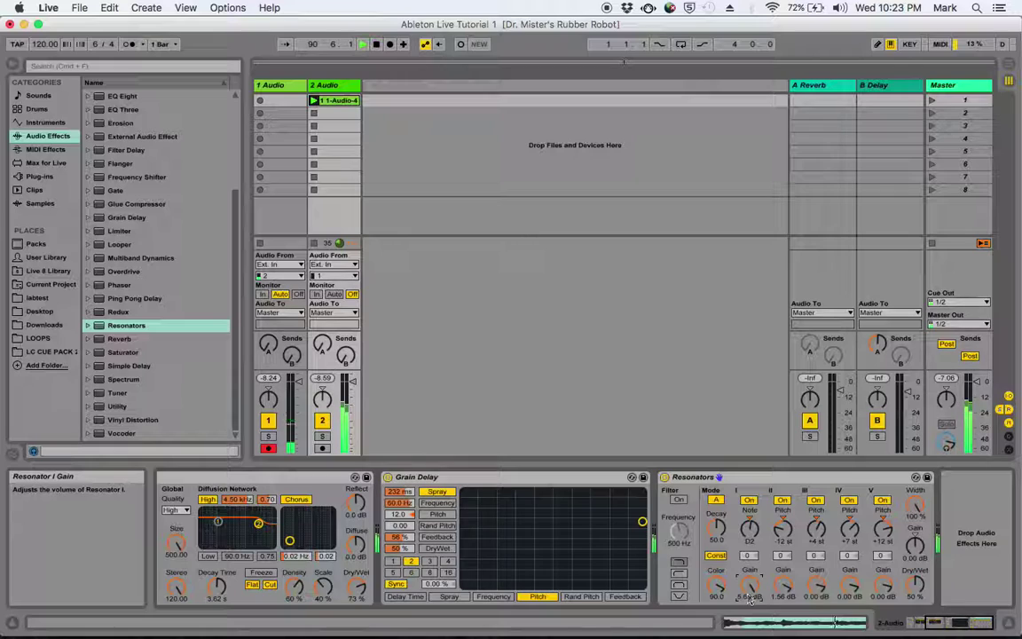
Step: Reset Resonator I and II gains to 0.00 dB and raise the 1-Audio-4 clip gain to 11.3 dB
{"action": "key", "text": "Delete"}
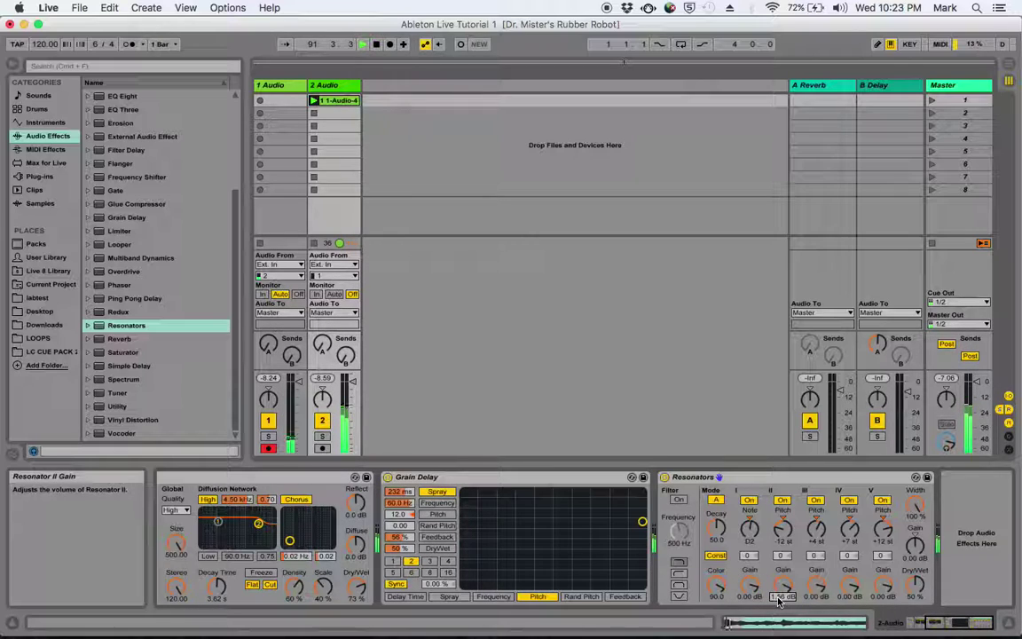
{"action": "key", "text": "Delete"}
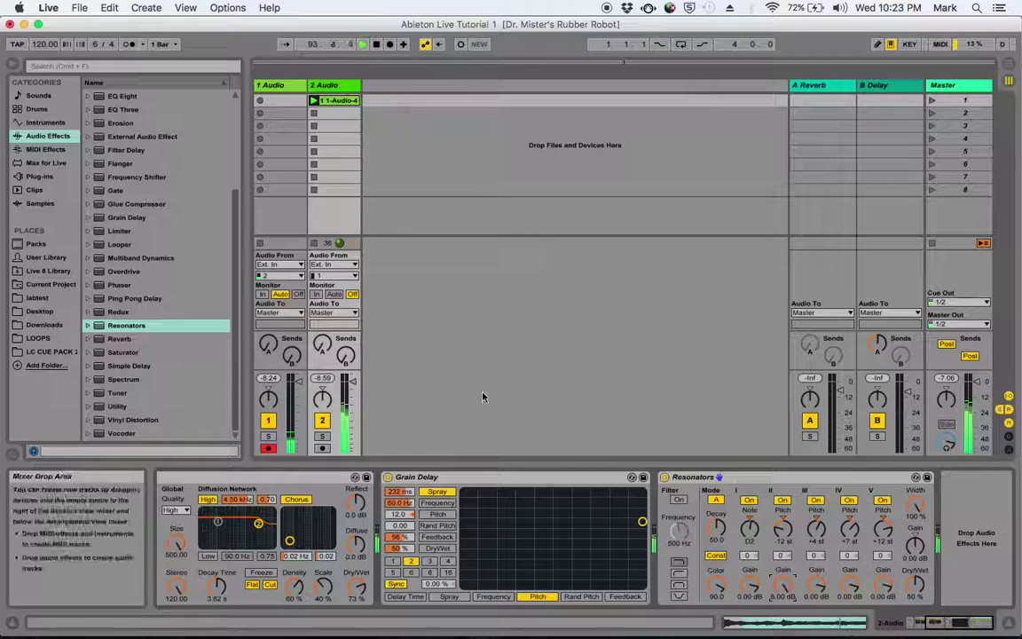
{"action": "left_click", "coordinate": [343, 103]}
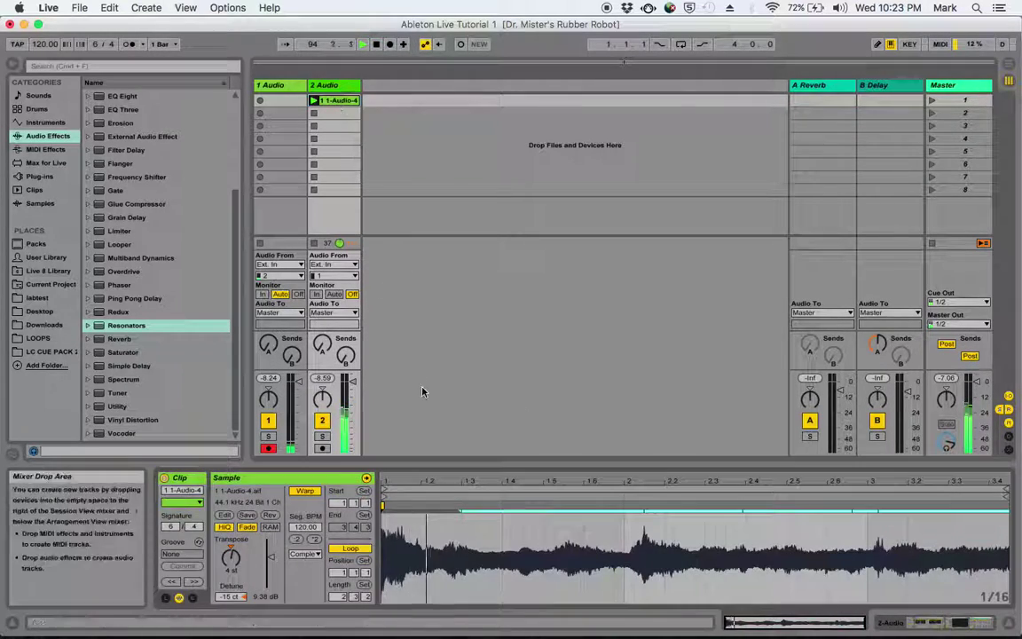
{"action": "left_click_drag", "start_coordinate": [272, 559], "coordinate": [273, 549]}
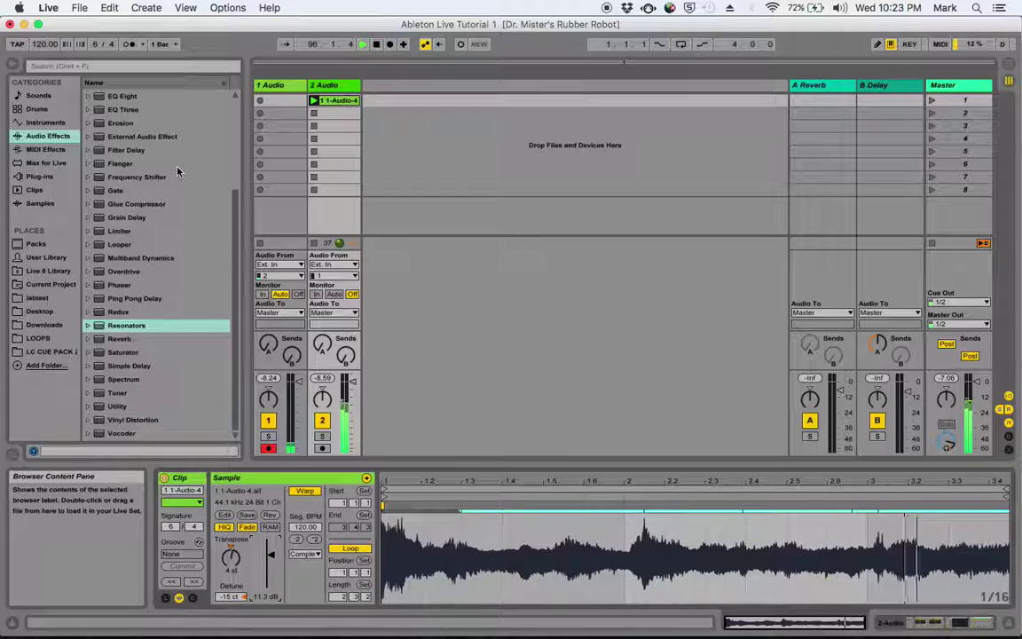
Step: Insert a Compressor between Grain Delay and Resonators with threshold -21.3 dB and ratio 2.57
{"action": "scroll", "coordinate": [117, 224], "scroll_direction": "up", "scroll_amount": 5}
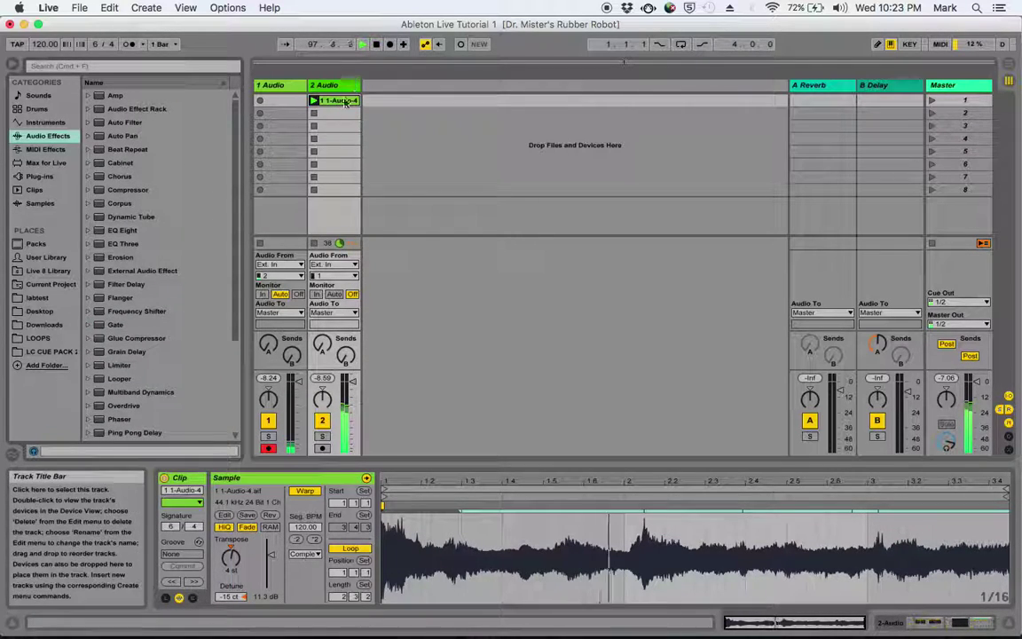
{"action": "left_click", "coordinate": [902, 626]}
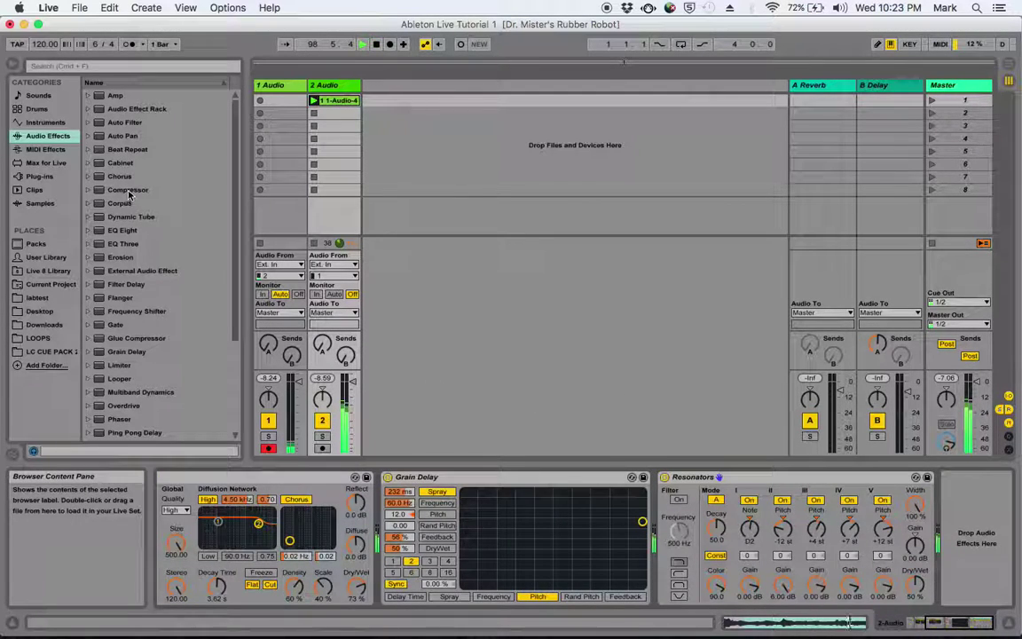
{"action": "mouse_move", "coordinate": [127, 192]}
{"action": "left_mouse_down"}
{"action": "mouse_move", "coordinate": [354, 486]}
{"action": "mouse_move", "coordinate": [412, 524]}
{"action": "mouse_move", "coordinate": [598, 593]}
{"action": "mouse_move", "coordinate": [625, 568]}
{"action": "left_mouse_up"}
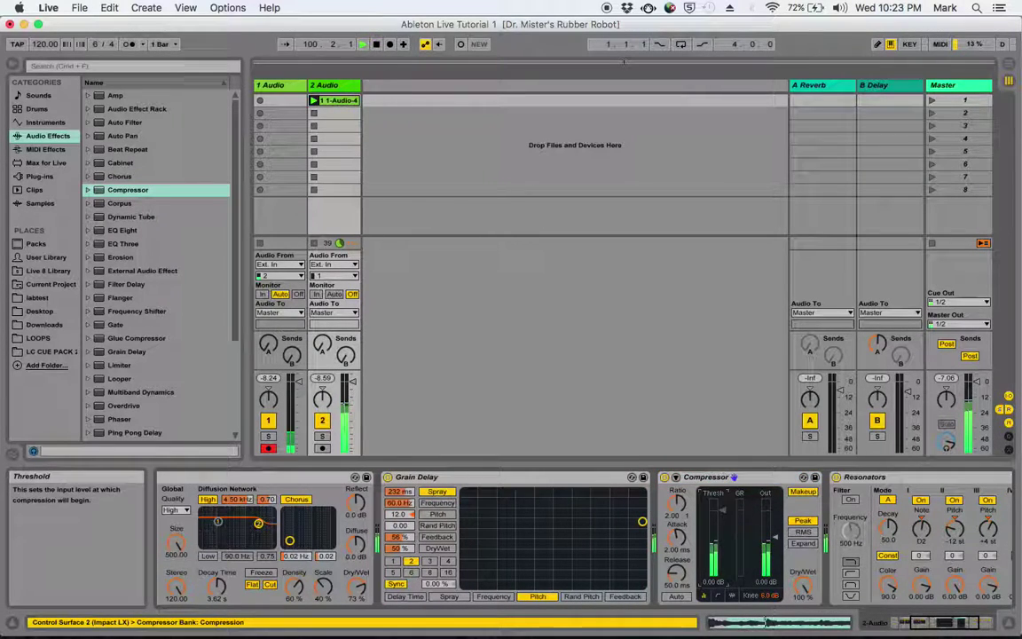
{"action": "left_click_drag", "start_coordinate": [715, 514], "coordinate": [715, 552]}
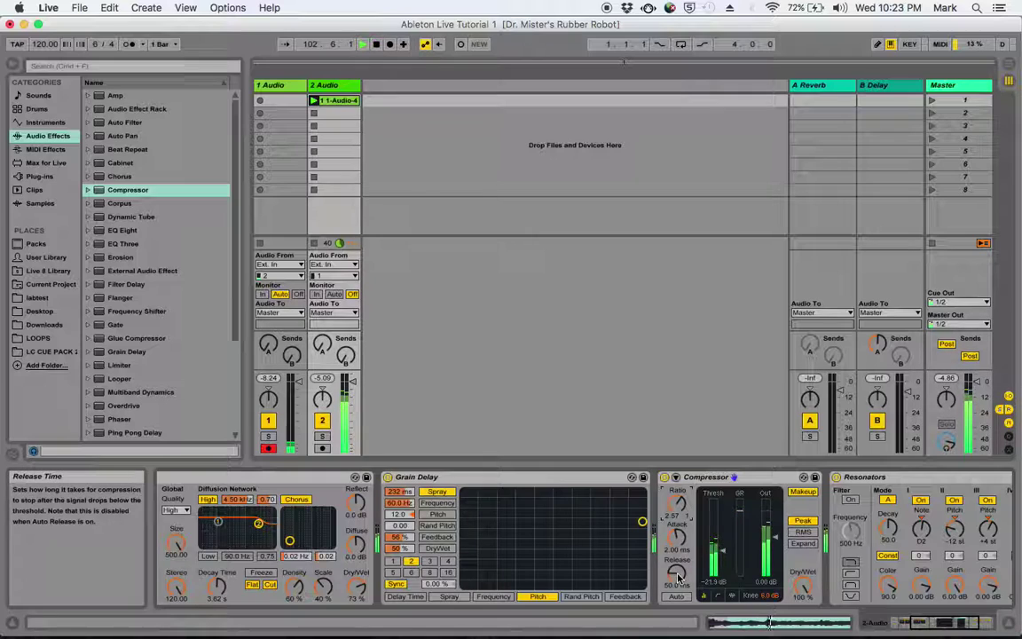
{"action": "left_click", "coordinate": [834, 512]}
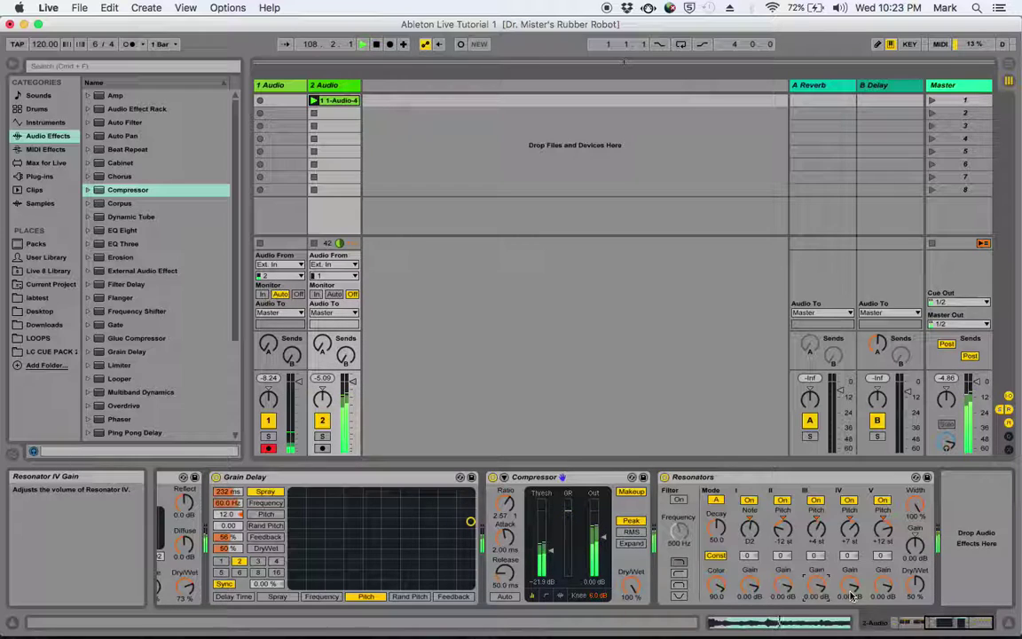
{"action": "left_click", "coordinate": [850, 595]}
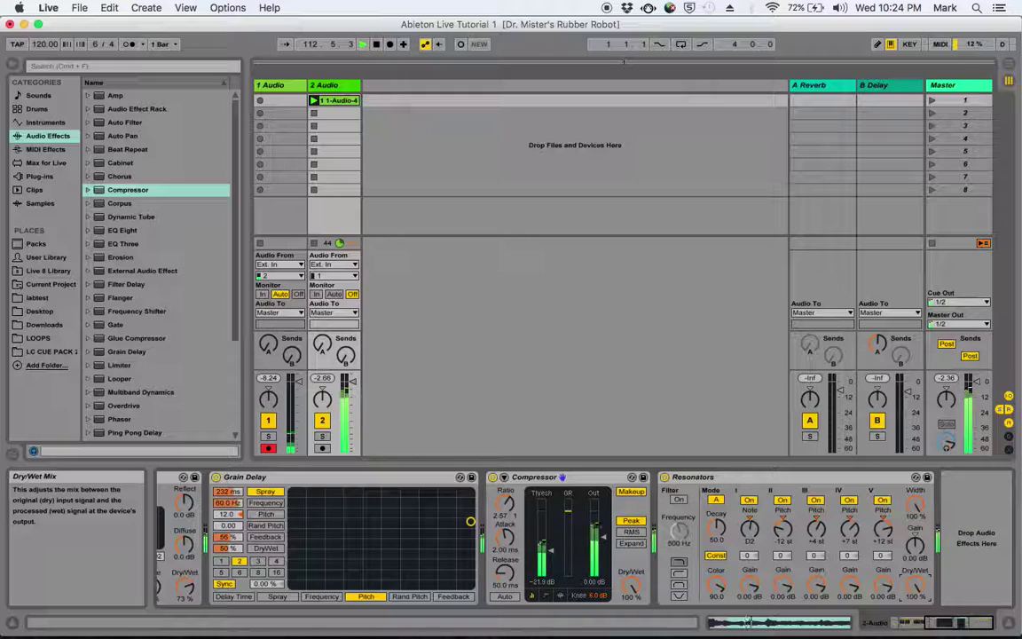
Step: Sweep the Resonators Dry/Wet to compare, then place an Auto Filter after Resonators
{"action": "left_click_drag", "start_coordinate": [916, 582], "coordinate": [916, 638]}
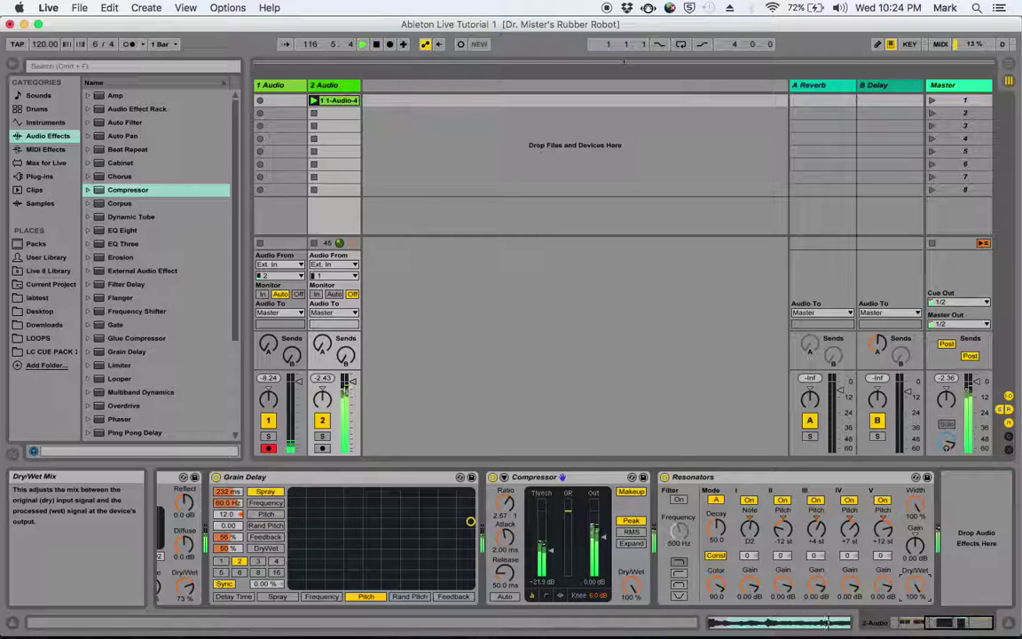
{"action": "left_click_drag", "start_coordinate": [915, 583], "coordinate": [915, 621]}
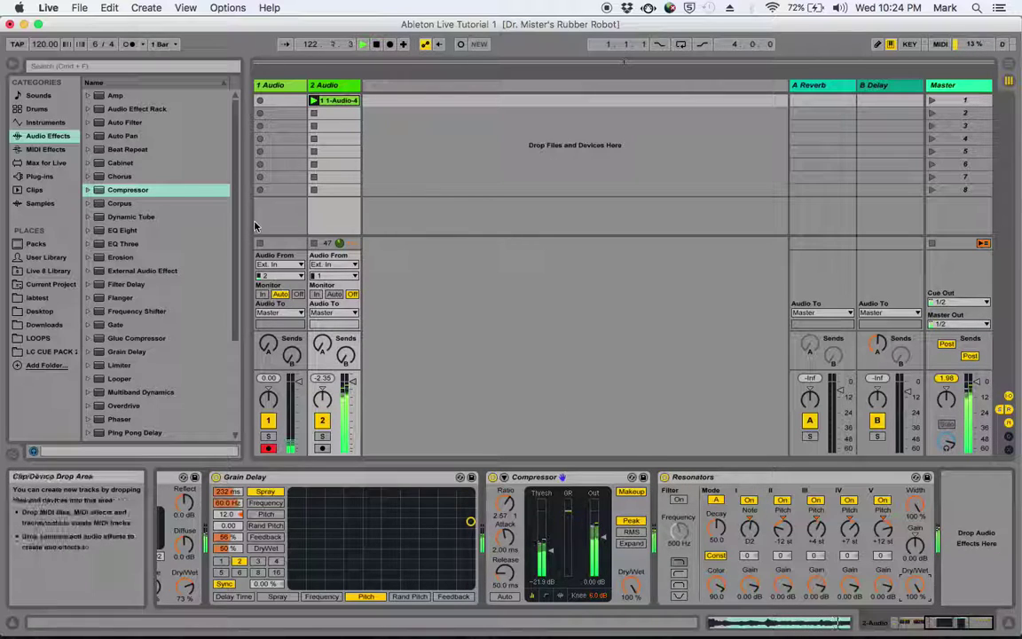
{"action": "left_click_drag", "start_coordinate": [130, 126], "coordinate": [857, 552]}
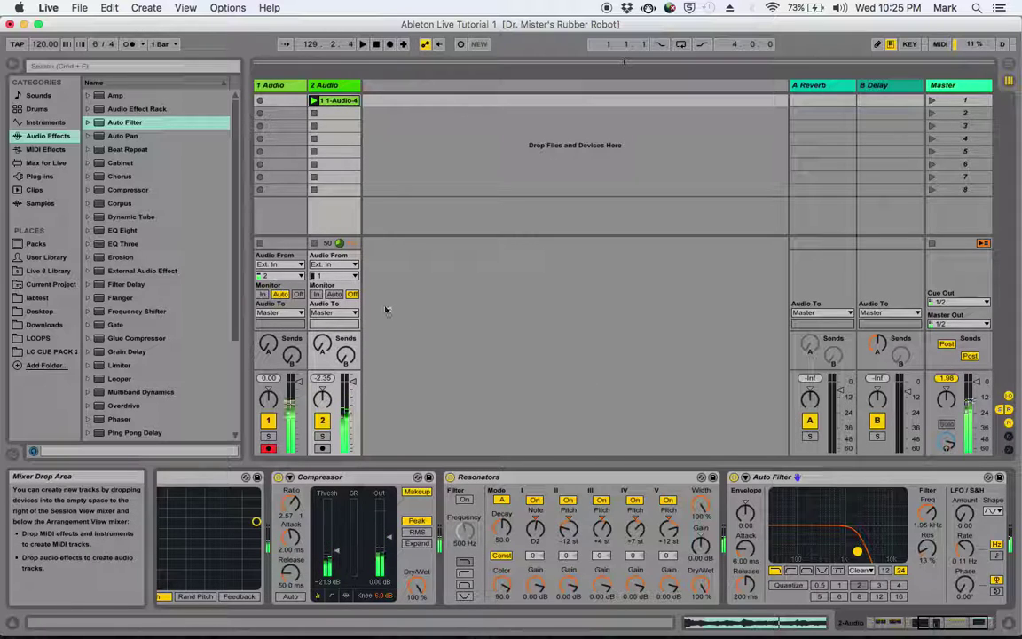
Step: Add a Compressor after the Auto Filter and key its sidechain from the 1-Audio track
{"action": "left_click", "coordinate": [135, 192]}
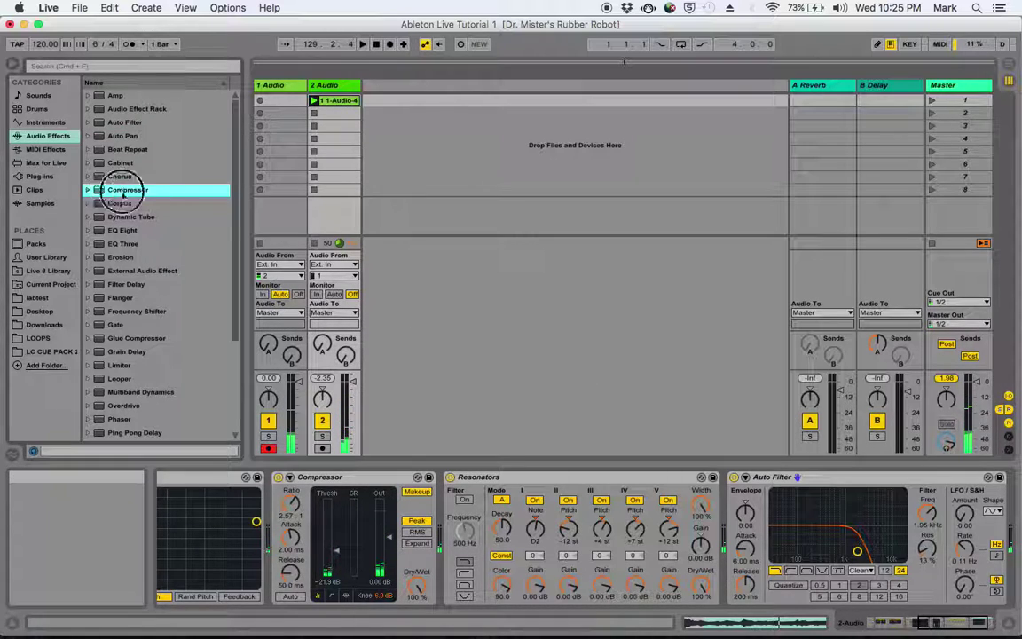
{"action": "left_click_drag", "start_coordinate": [134, 190], "coordinate": [347, 221]}
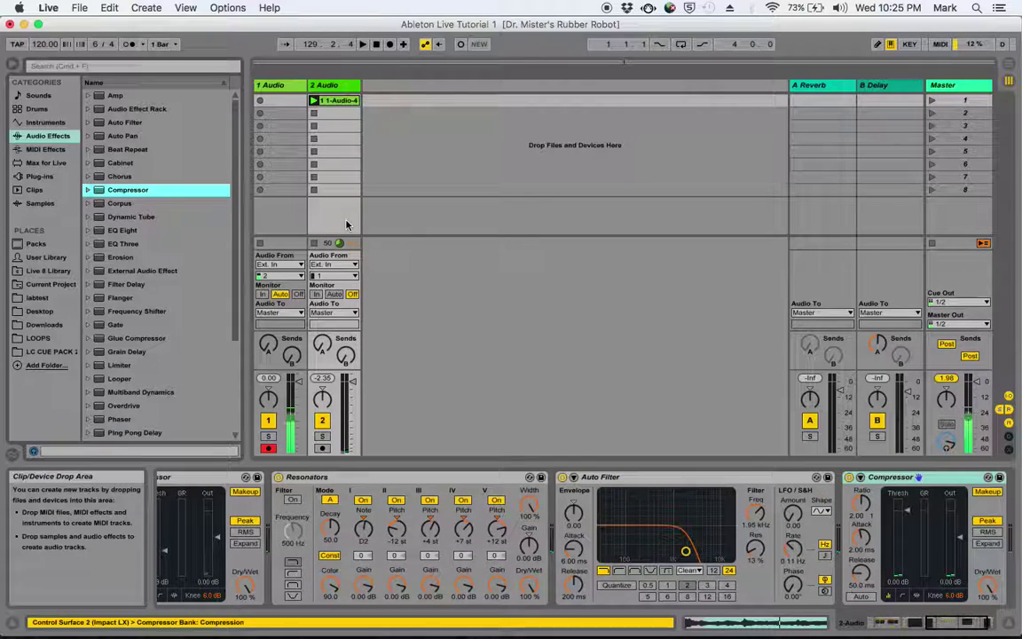
{"action": "left_click", "coordinate": [861, 478]}
{"action": "left_click", "coordinate": [870, 494]}
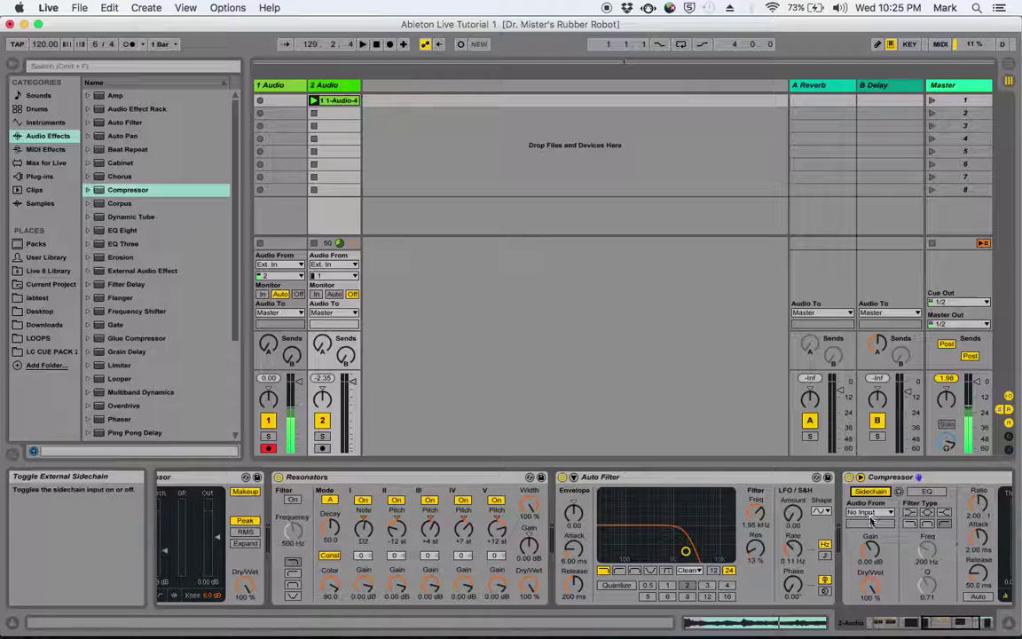
{"action": "left_click", "coordinate": [871, 513]}
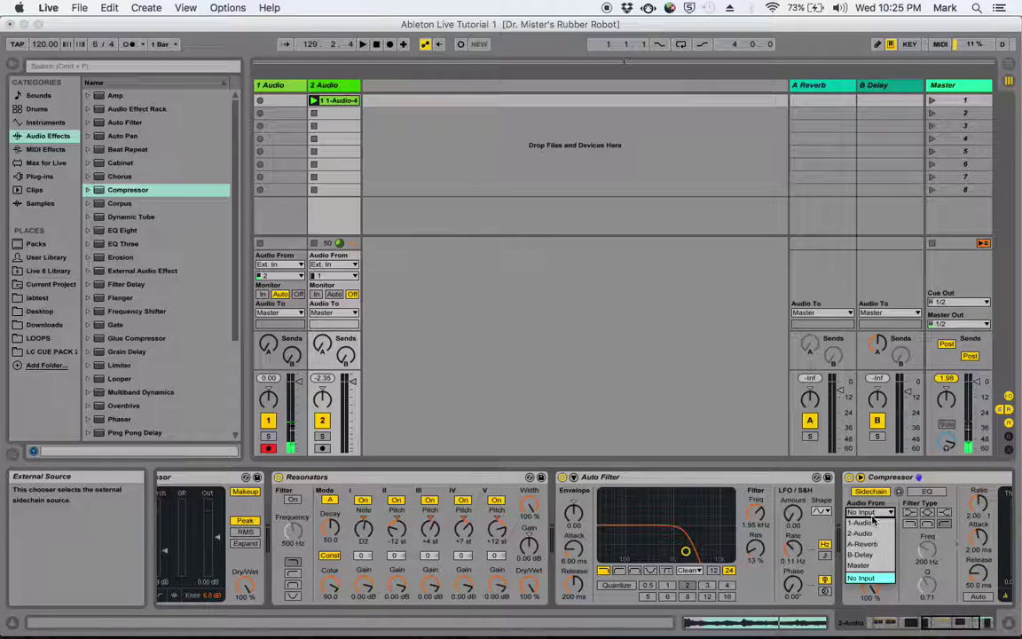
{"action": "left_click", "coordinate": [873, 524]}
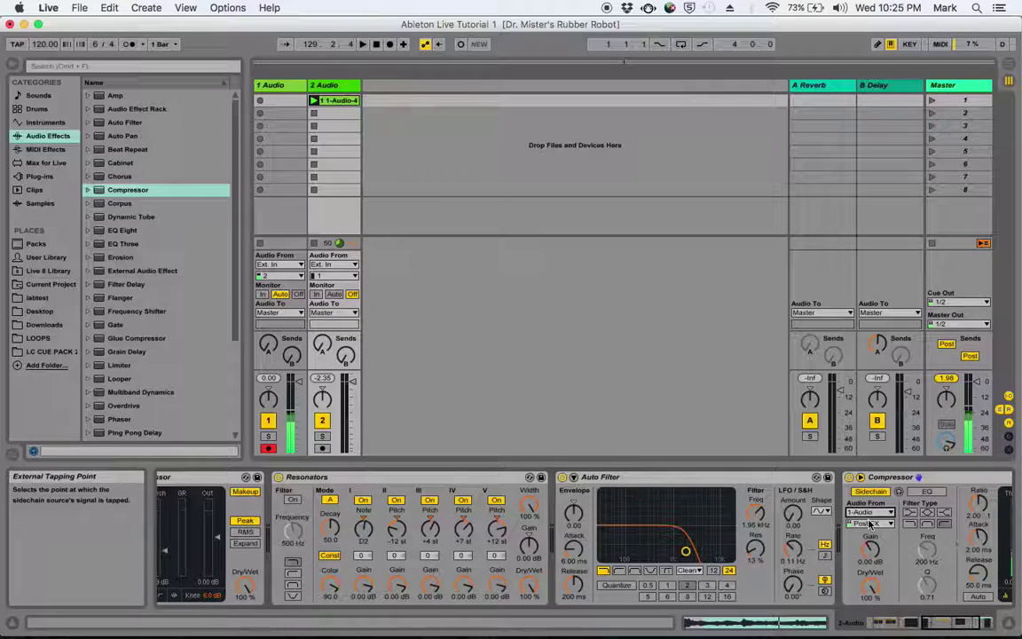
{"action": "scroll", "coordinate": [914, 524], "scroll_direction": "right", "scroll_amount": 3}
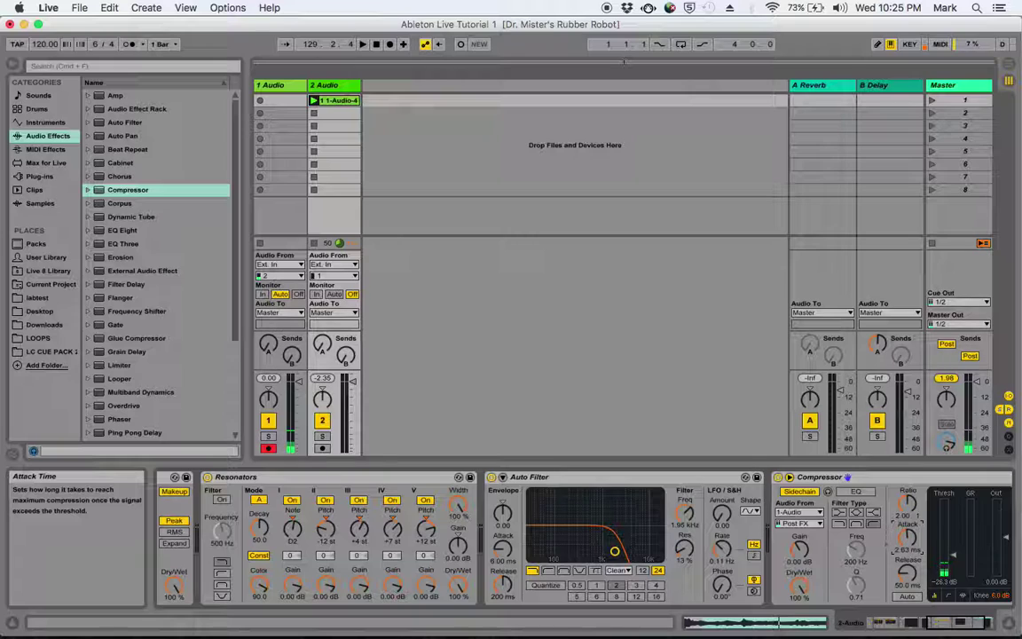
Step: Set the sidechained compressor's release to 605 ms and ratio to 4.06 during playback
{"action": "left_click_drag", "start_coordinate": [906, 572], "coordinate": [906, 555]}
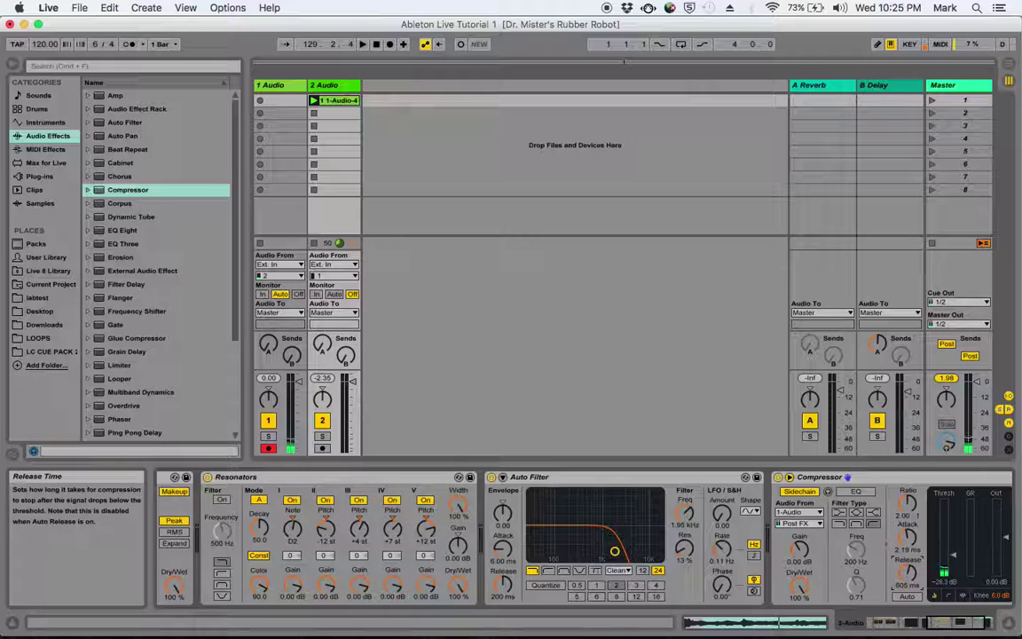
{"action": "key", "text": "space"}
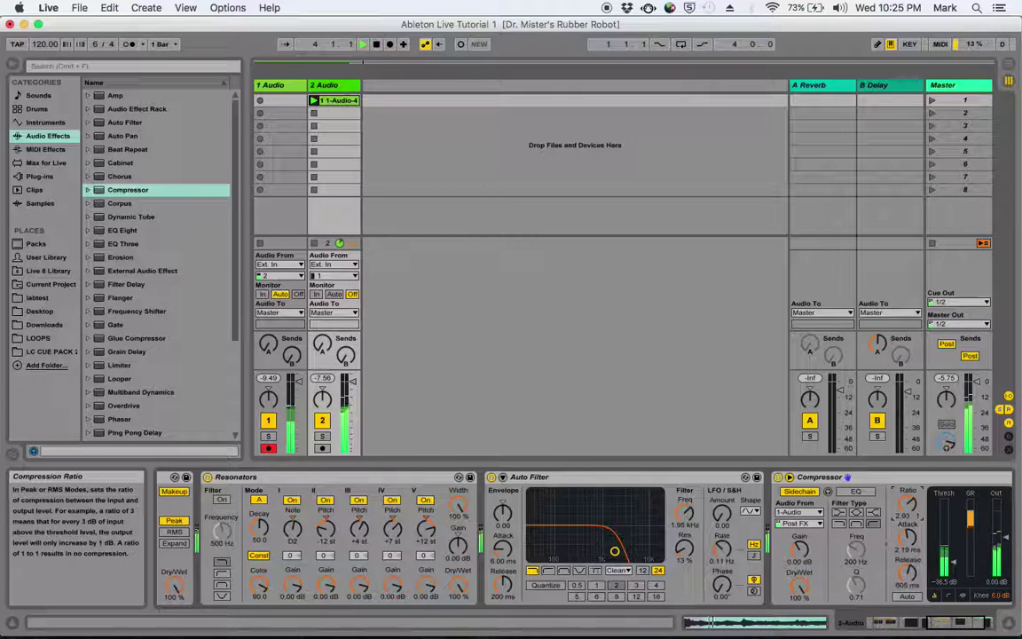
{"action": "left_click_drag", "start_coordinate": [908, 503], "coordinate": [910, 507]}
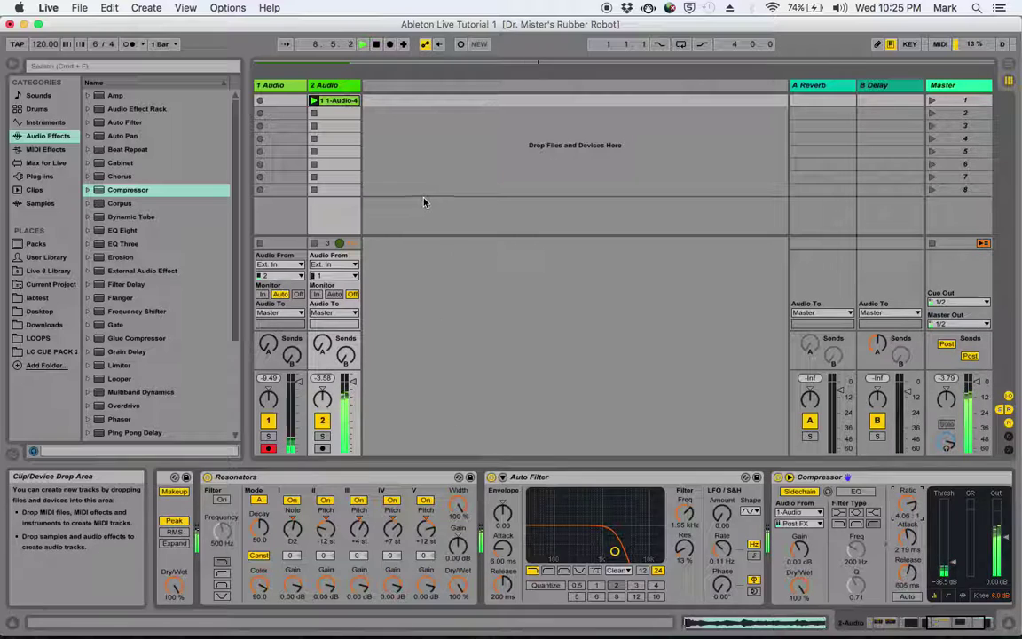
{"action": "left_click", "coordinate": [807, 616]}
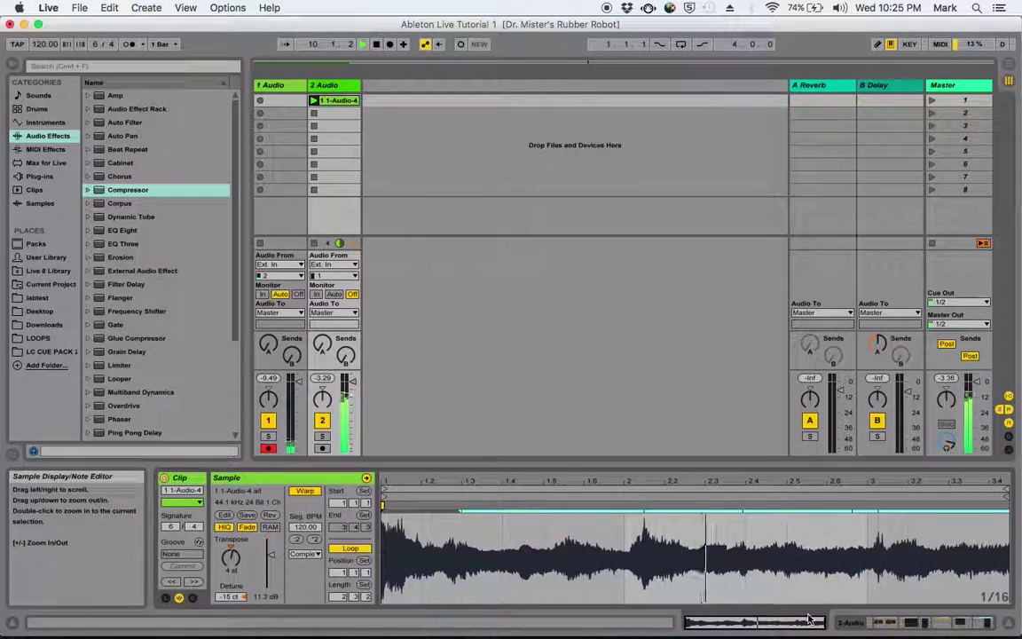
{"action": "left_click", "coordinate": [887, 622]}
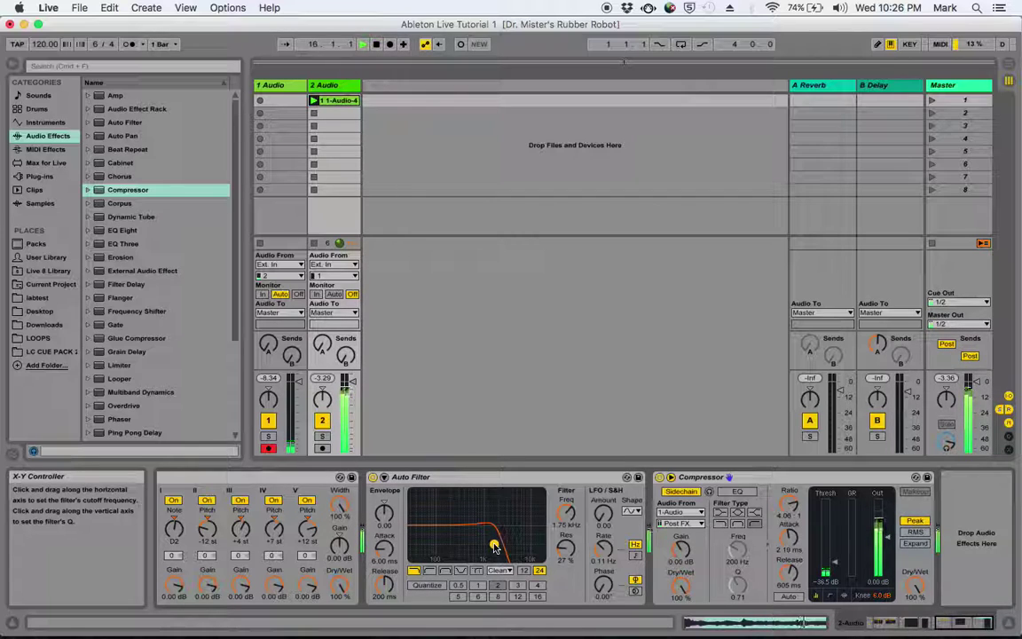
Step: Set the Auto Filter cutoff to about 1.69 kHz with LFO amount 11.2 at 0.16 Hz
{"action": "left_click", "coordinate": [603, 521]}
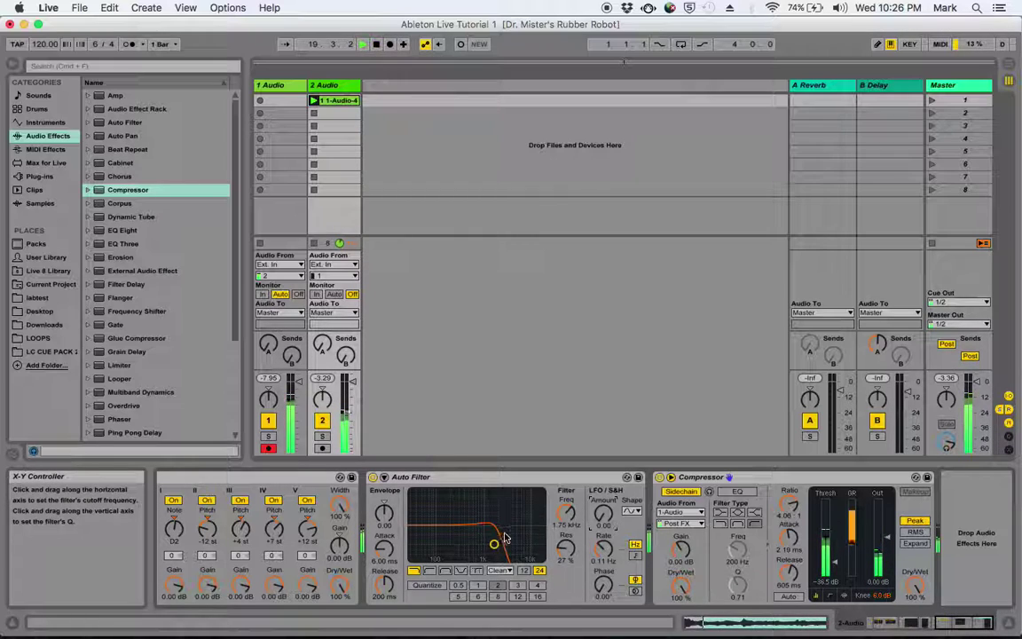
{"action": "left_click_drag", "start_coordinate": [505, 536], "coordinate": [494, 543]}
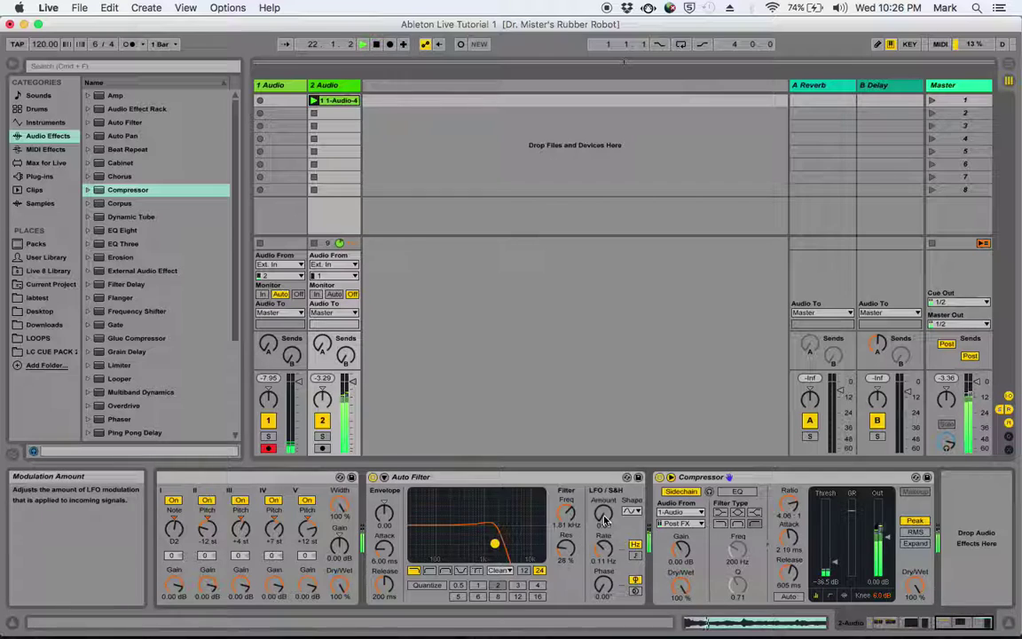
{"action": "left_click_drag", "start_coordinate": [603, 512], "coordinate": [605, 508]}
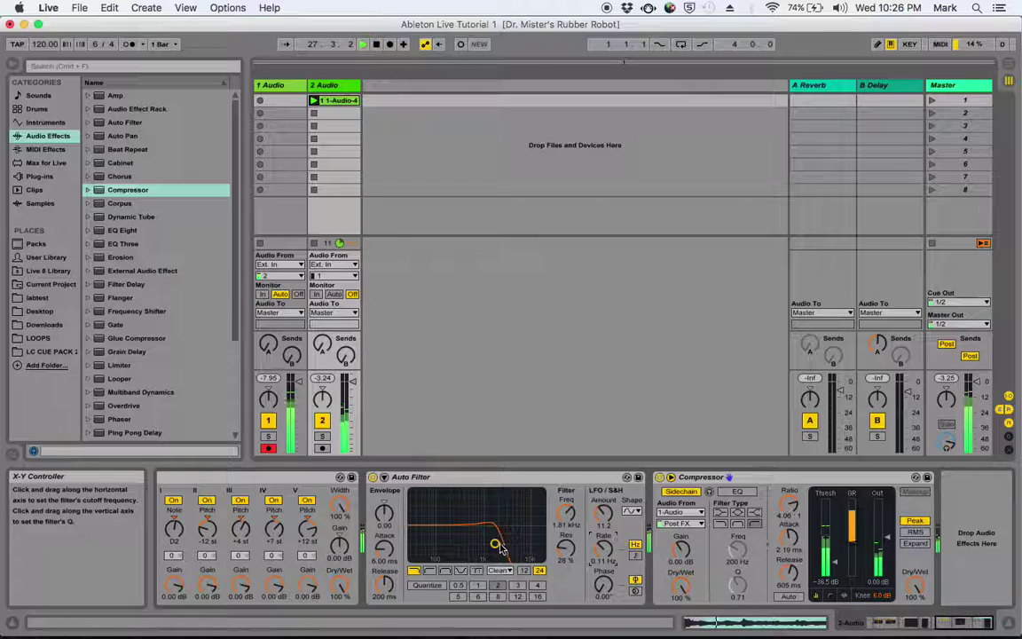
{"action": "mouse_move", "coordinate": [495, 546]}
{"action": "left_mouse_down"}
{"action": "mouse_move", "coordinate": [484, 493]}
{"action": "mouse_move", "coordinate": [500, 545]}
{"action": "mouse_move", "coordinate": [481, 524]}
{"action": "mouse_move", "coordinate": [502, 543]}
{"action": "mouse_move", "coordinate": [485, 539]}
{"action": "mouse_move", "coordinate": [494, 547]}
{"action": "left_mouse_up"}
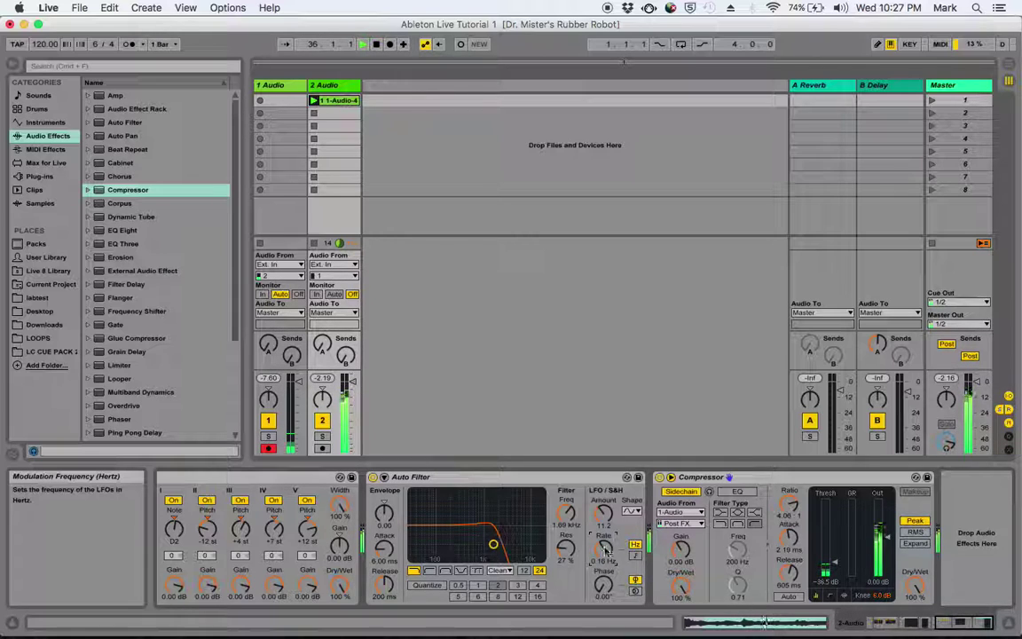
Step: Move the Auto Filter left through the chain to sit between Reverb and Grain Delay
{"action": "scroll", "coordinate": [696, 559], "scroll_direction": "left", "scroll_amount": 5}
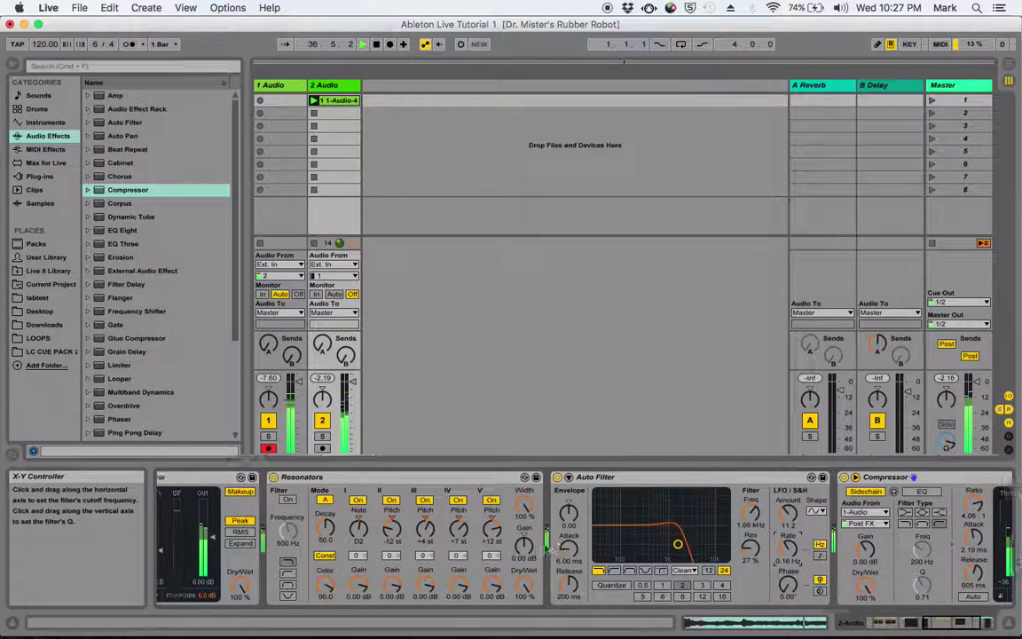
{"action": "scroll", "coordinate": [698, 517], "scroll_direction": "left", "scroll_amount": 4}
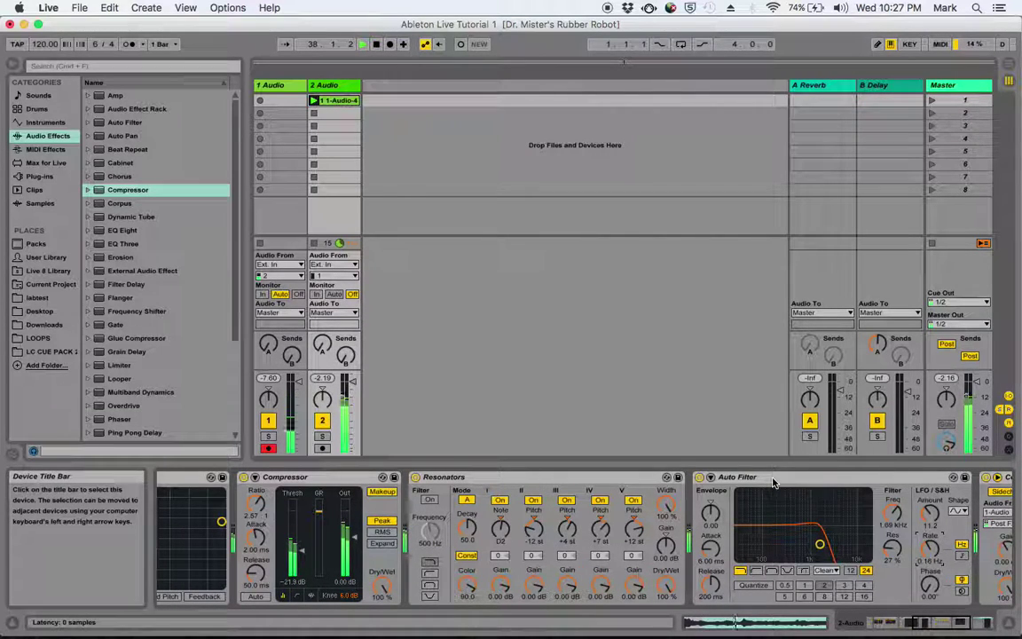
{"action": "left_click_drag", "start_coordinate": [774, 482], "coordinate": [451, 504]}
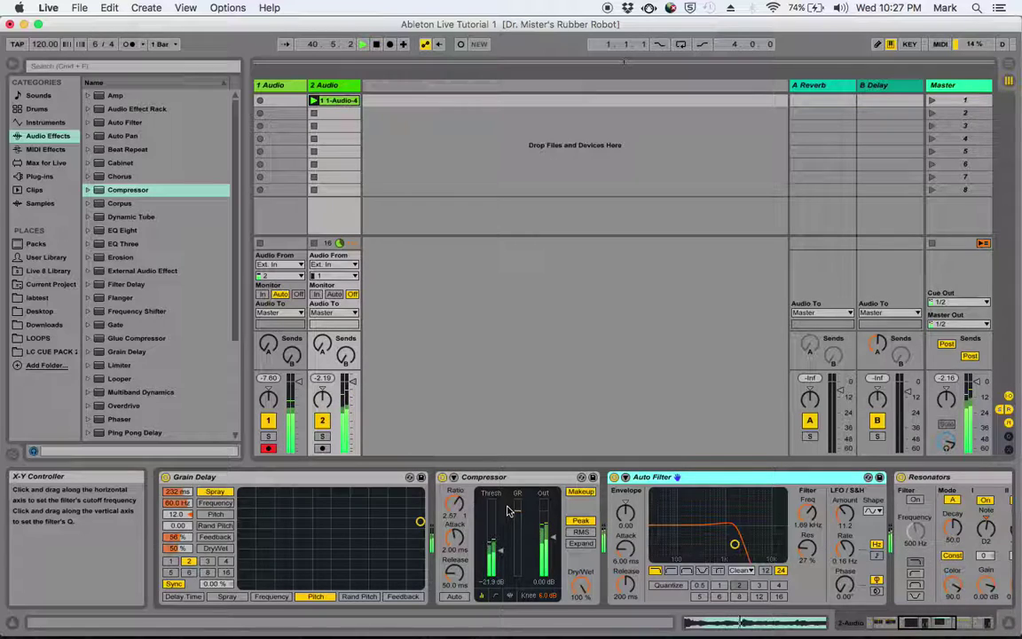
{"action": "left_click", "coordinate": [655, 483]}
{"action": "left_click_drag", "start_coordinate": [655, 484], "coordinate": [462, 499]}
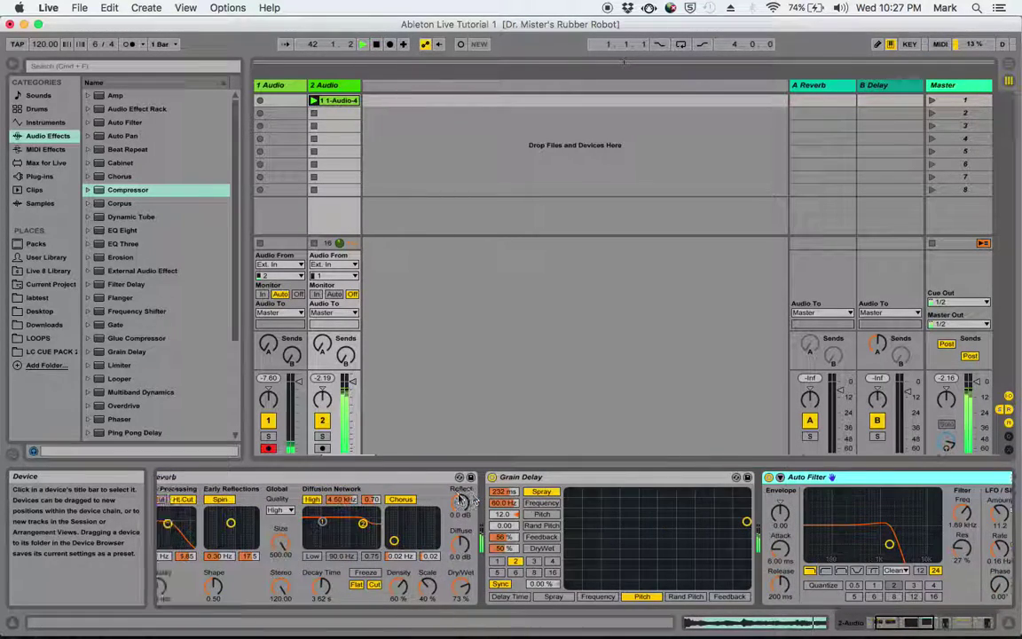
{"action": "left_click_drag", "start_coordinate": [897, 482], "coordinate": [497, 490]}
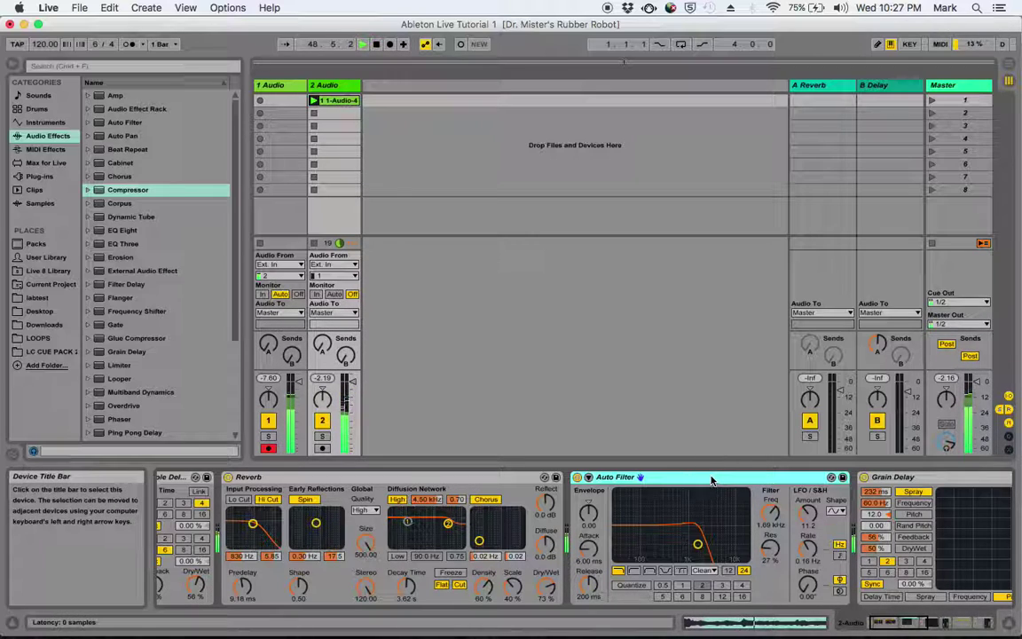
Step: Move the Auto Filter between Resonators and the Compressor and raise its cutoff to 2.34 kHz
{"action": "scroll", "coordinate": [710, 479], "scroll_direction": "right", "scroll_amount": 5}
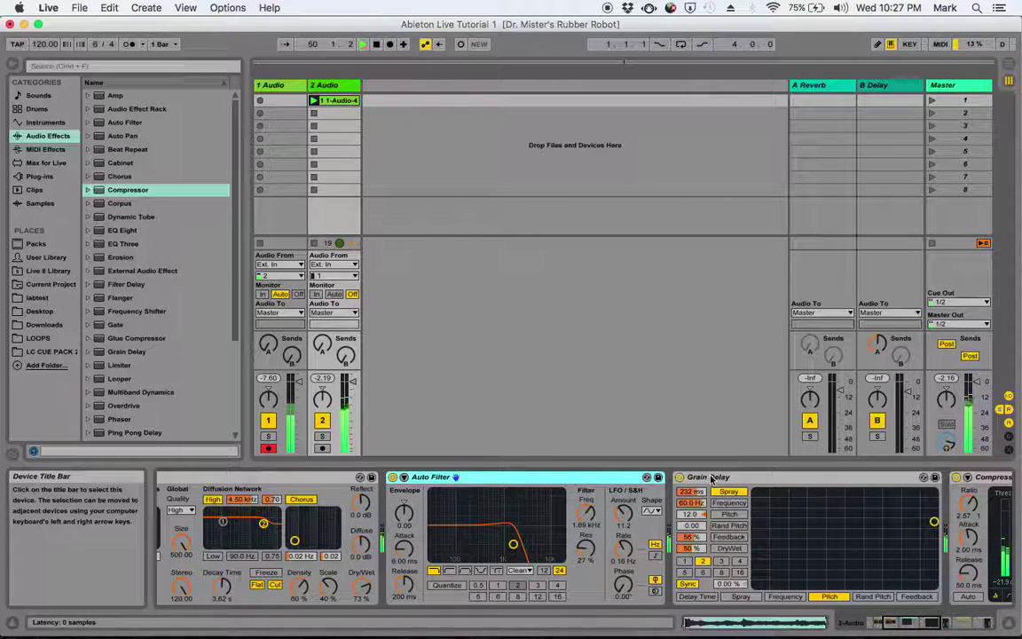
{"action": "scroll", "coordinate": [710, 480], "scroll_direction": "right", "scroll_amount": 10}
{"action": "left_click_drag", "start_coordinate": [980, 524], "coordinate": [980, 526]}
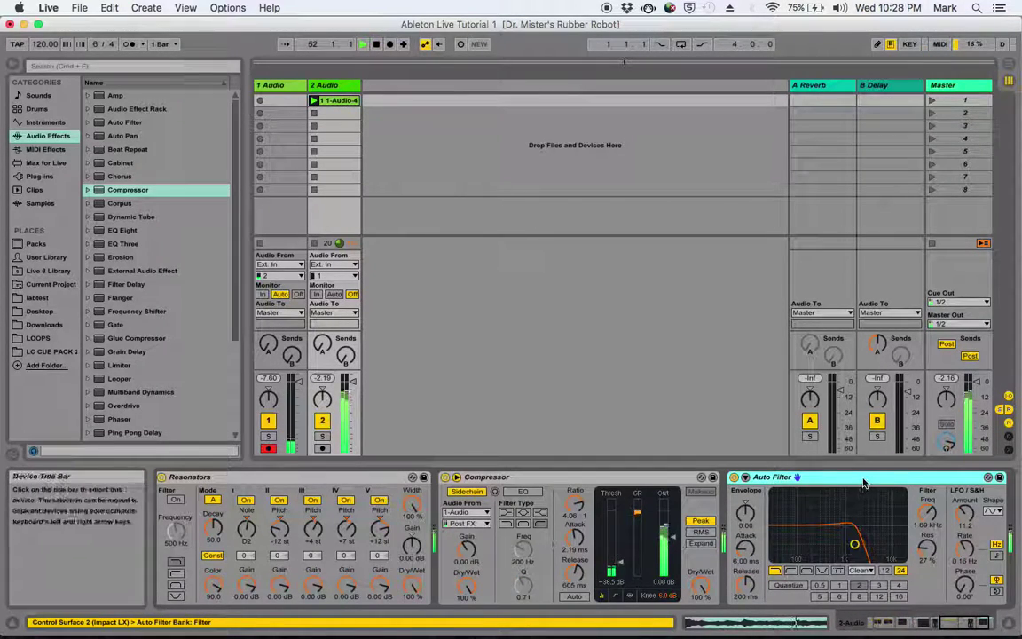
{"action": "left_click_drag", "start_coordinate": [865, 480], "coordinate": [424, 486]}
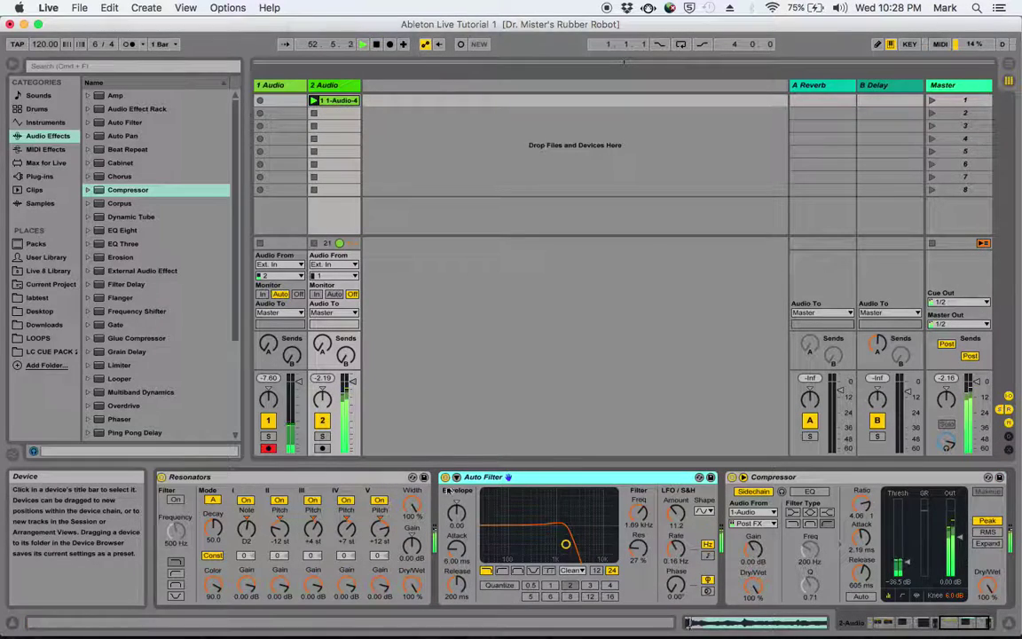
{"action": "scroll", "coordinate": [621, 532], "scroll_direction": "left", "scroll_amount": 3}
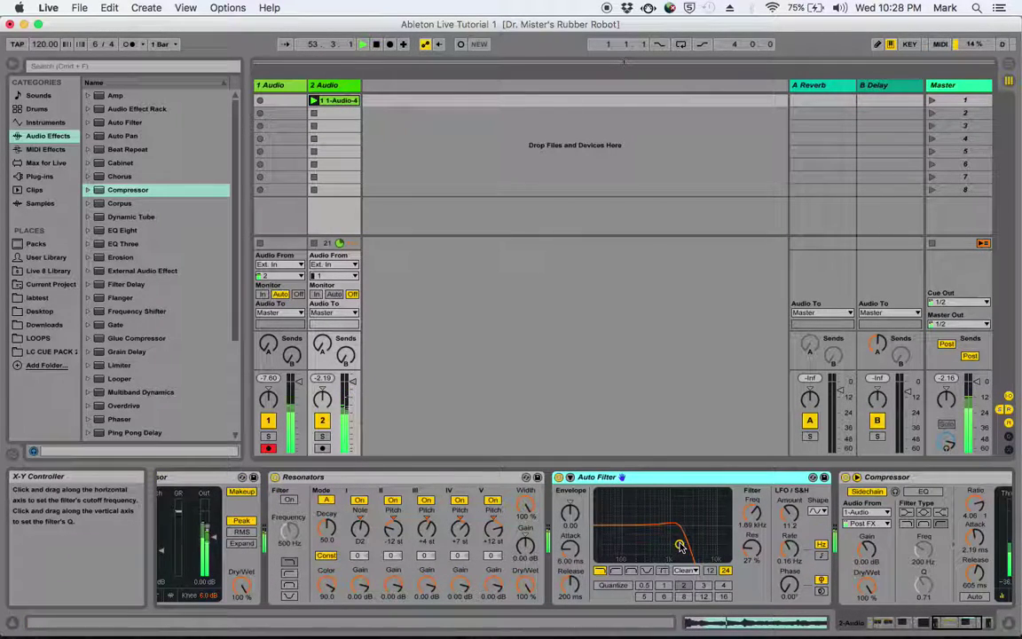
{"action": "left_click_drag", "start_coordinate": [679, 546], "coordinate": [686, 544]}
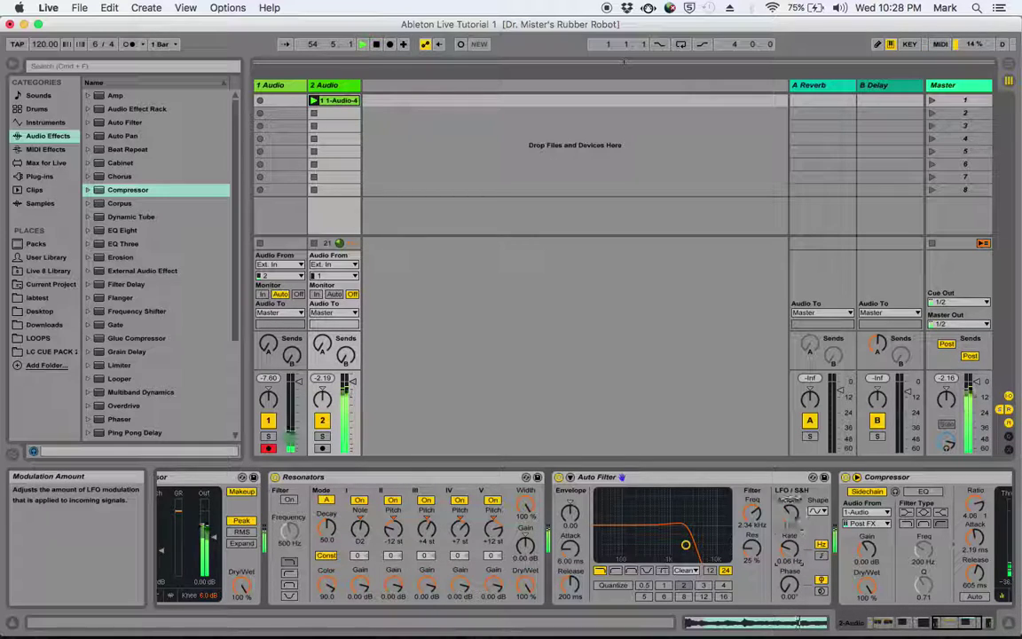
Step: Choose the sine waveform in the Auto Filter's LFO Shape list
{"action": "left_click", "coordinate": [817, 513]}
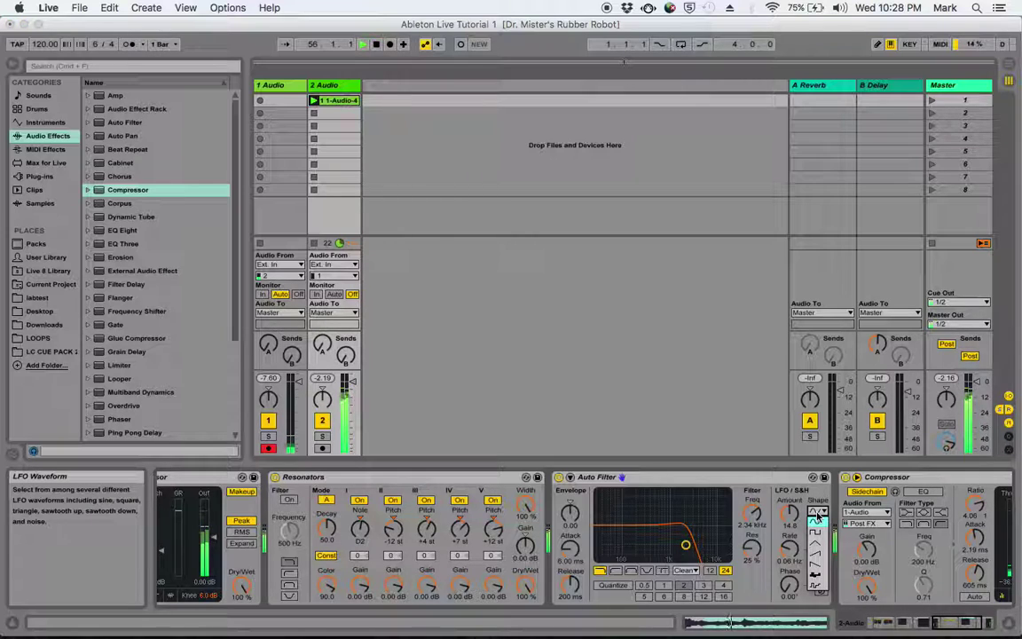
{"action": "left_click", "coordinate": [818, 515]}
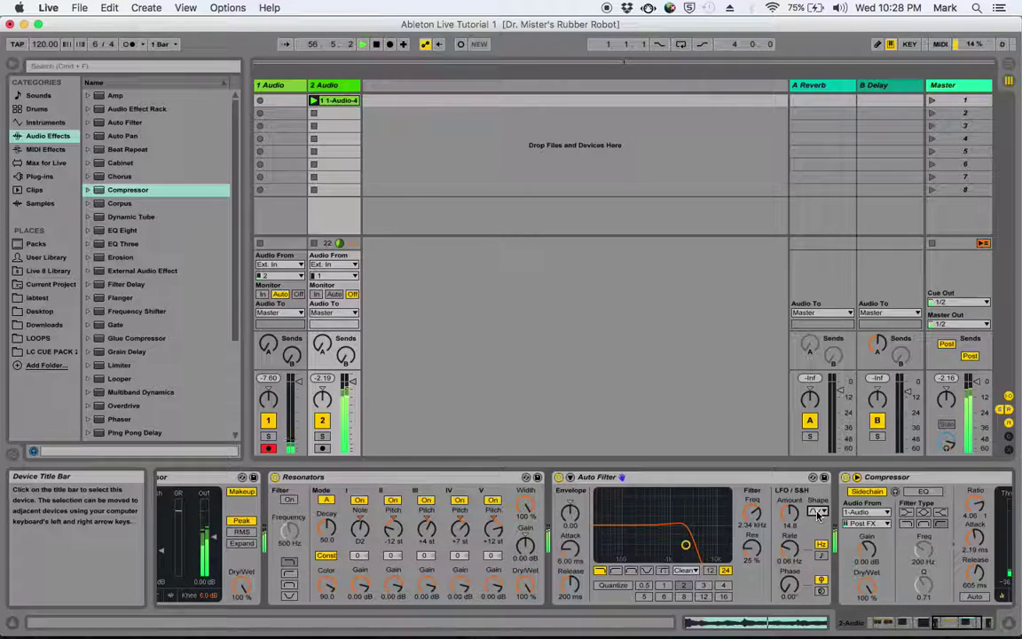
{"action": "left_click", "coordinate": [818, 515]}
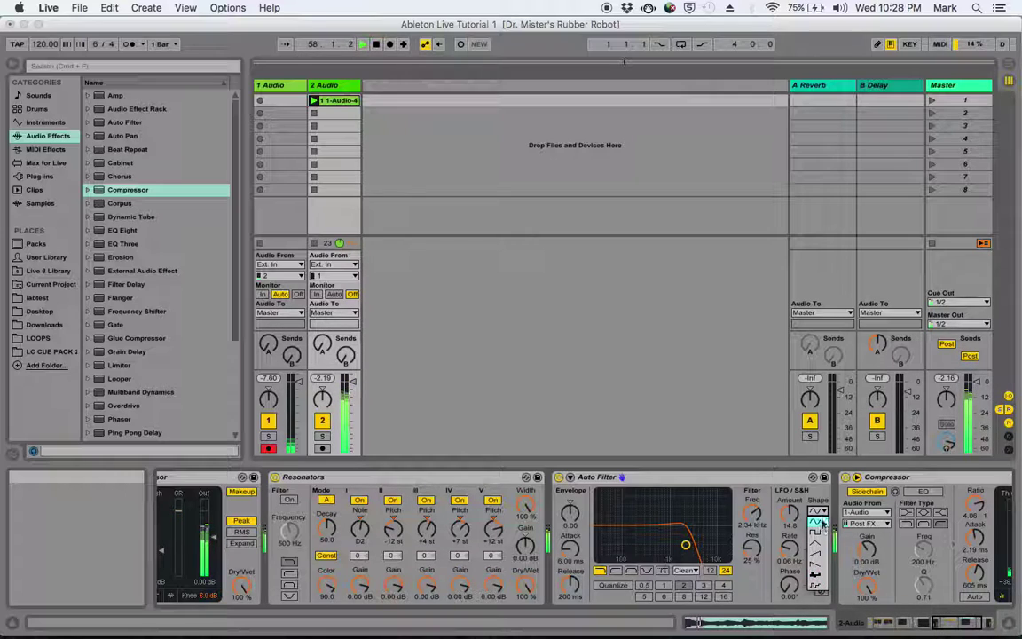
{"action": "left_click", "coordinate": [817, 513]}
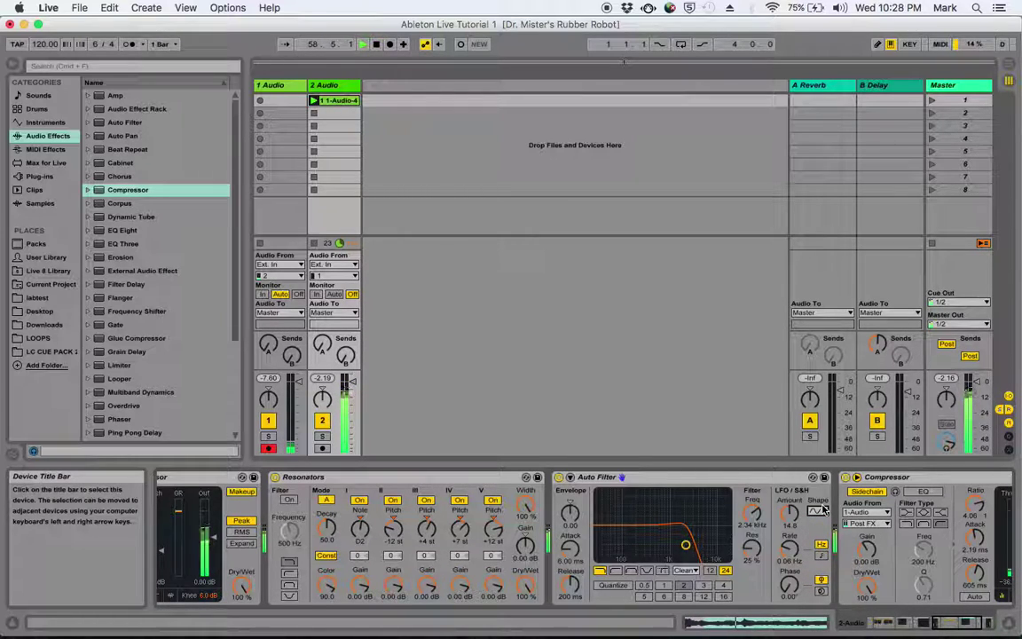
{"action": "scroll", "coordinate": [823, 508], "scroll_direction": "right", "scroll_amount": 3}
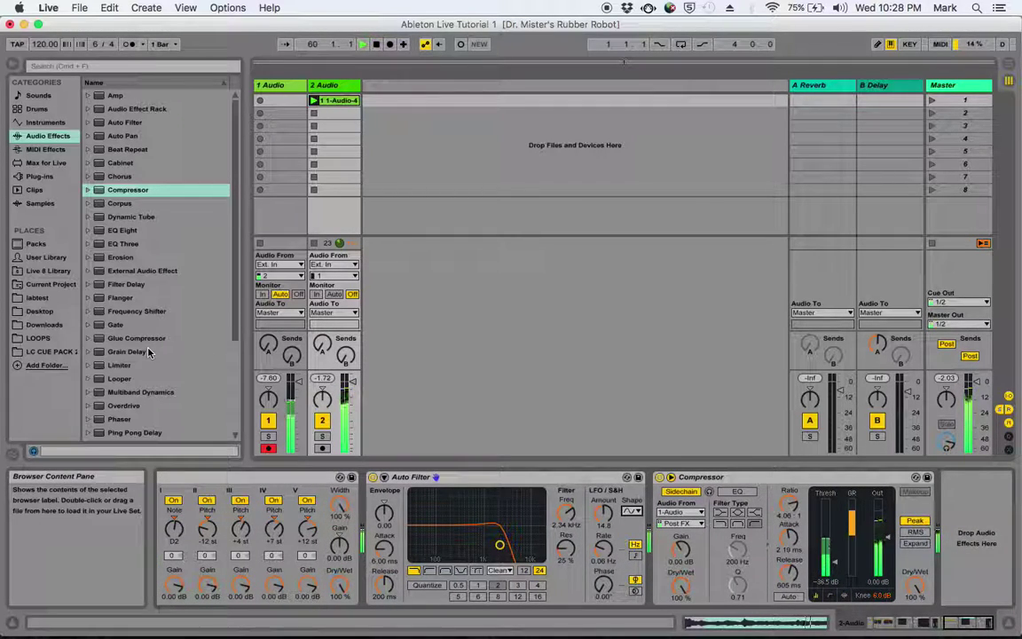
Step: Insert a Ping Pong Delay into track 2's chain before the Compressor, synced at beat division 4
{"action": "scroll", "coordinate": [149, 354], "scroll_direction": "down", "scroll_amount": 3}
{"action": "left_click", "coordinate": [115, 392]}
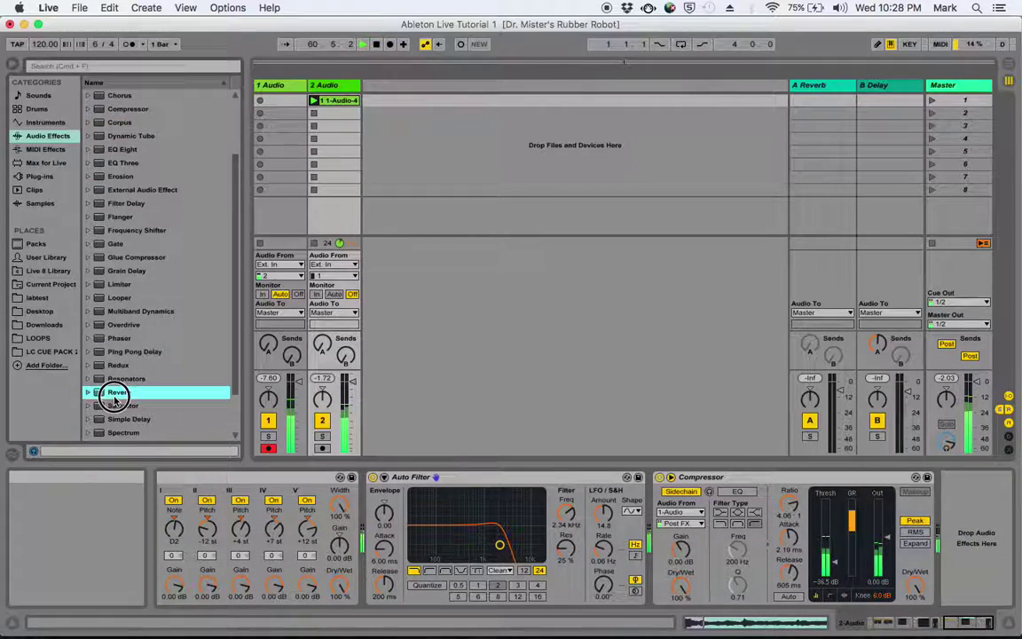
{"action": "scroll", "coordinate": [114, 401], "scroll_direction": "down", "scroll_amount": 2}
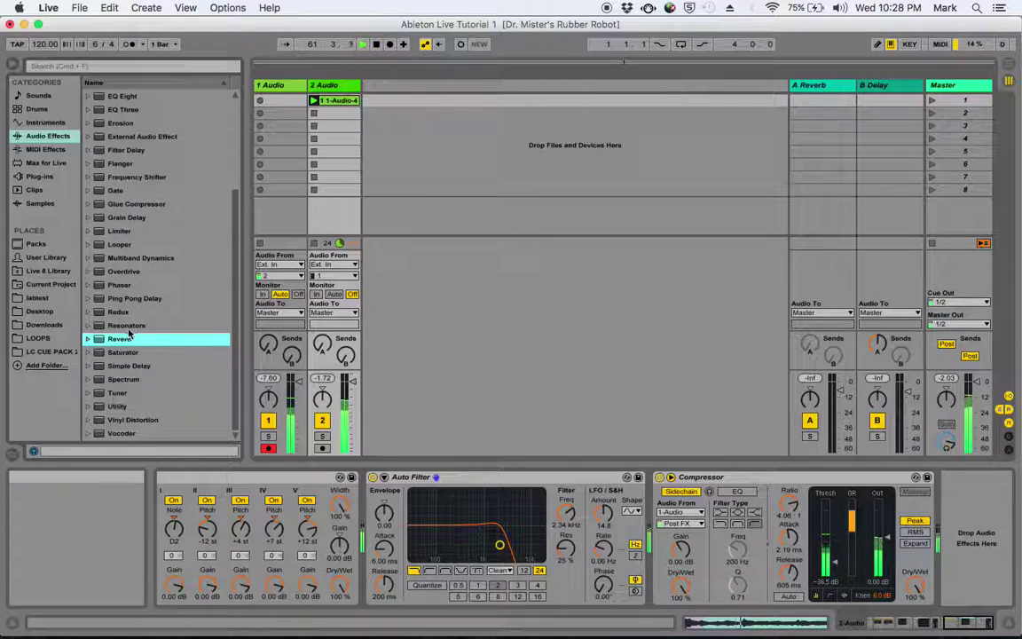
{"action": "left_click_drag", "start_coordinate": [115, 299], "coordinate": [583, 502]}
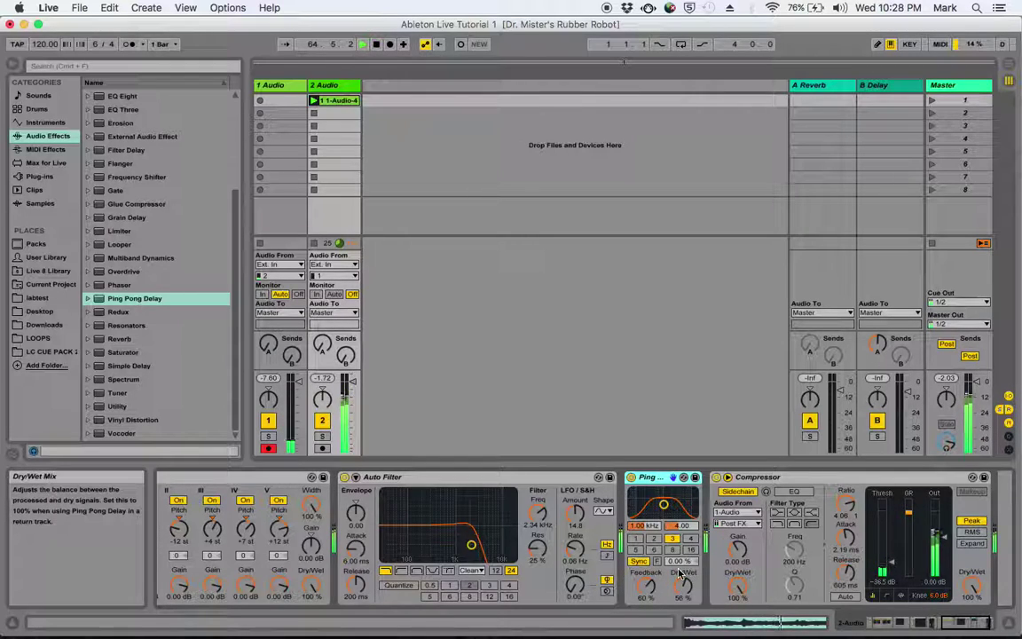
{"action": "left_click", "coordinate": [691, 538]}
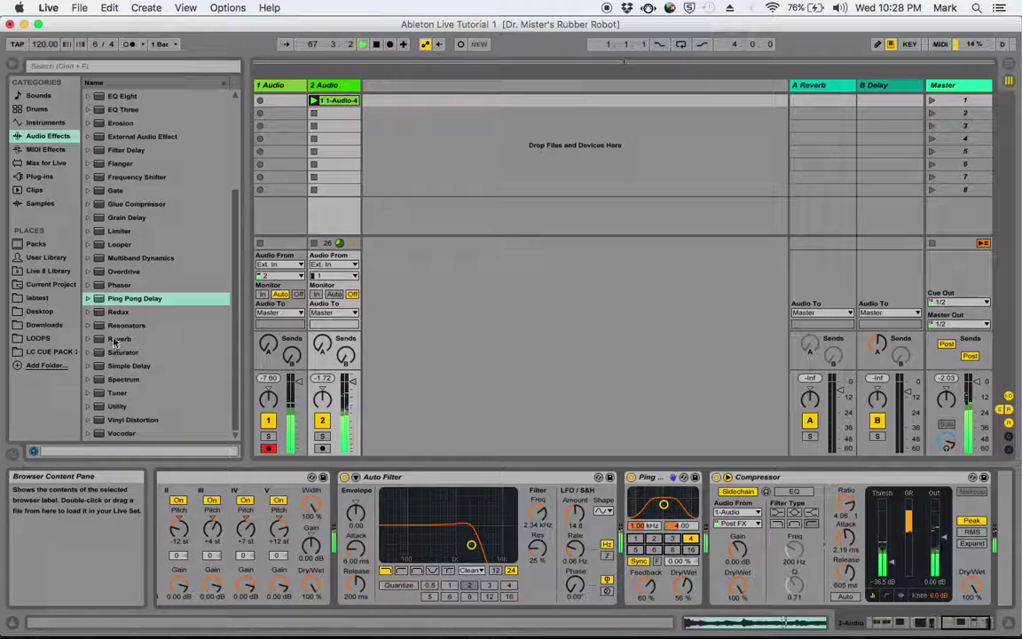
Step: Add a High-quality Reverb (5.96 s decay, 25.9 ms predelay, raised hi cut) and duplicate track 2 as 3 Audio
{"action": "mouse_move", "coordinate": [114, 343]}
{"action": "left_mouse_down"}
{"action": "mouse_move", "coordinate": [612, 525]}
{"action": "mouse_move", "coordinate": [741, 550]}
{"action": "left_mouse_up"}
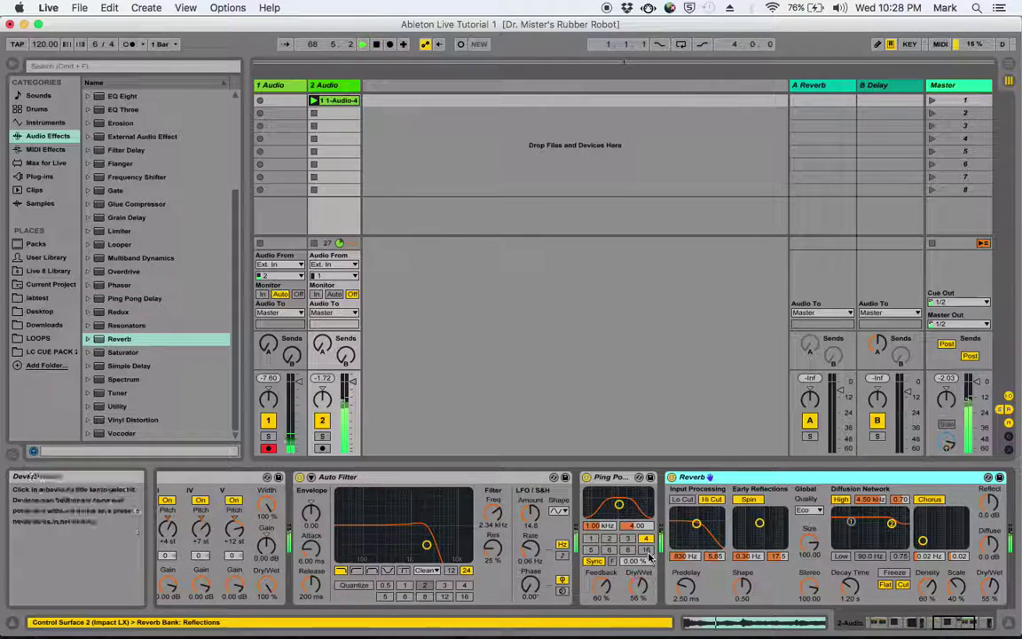
{"action": "scroll", "coordinate": [649, 557], "scroll_direction": "right", "scroll_amount": 5}
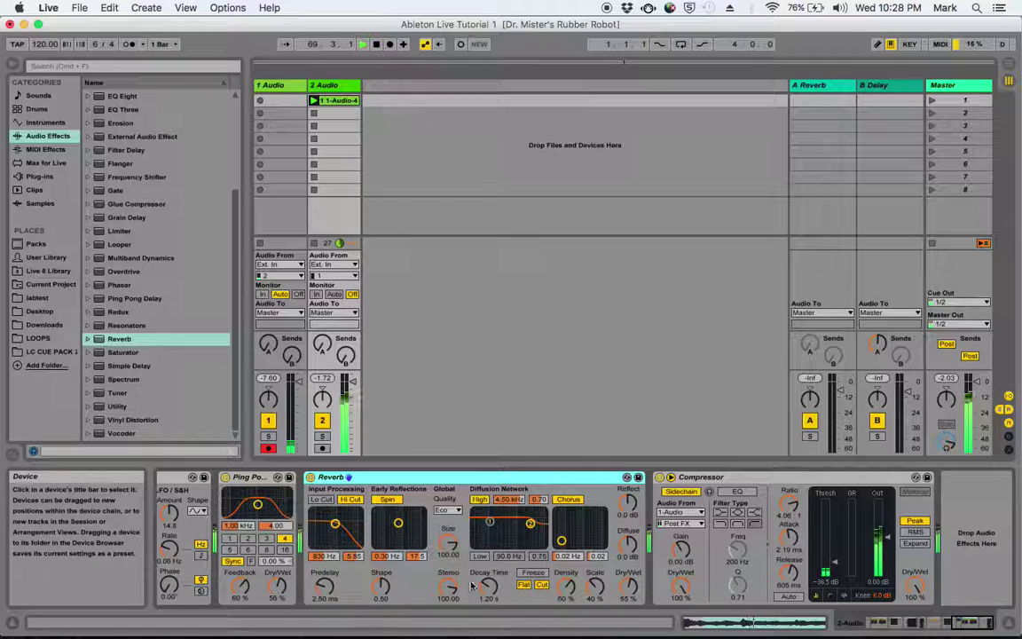
{"action": "left_click", "coordinate": [448, 511]}
{"action": "left_click", "coordinate": [450, 540]}
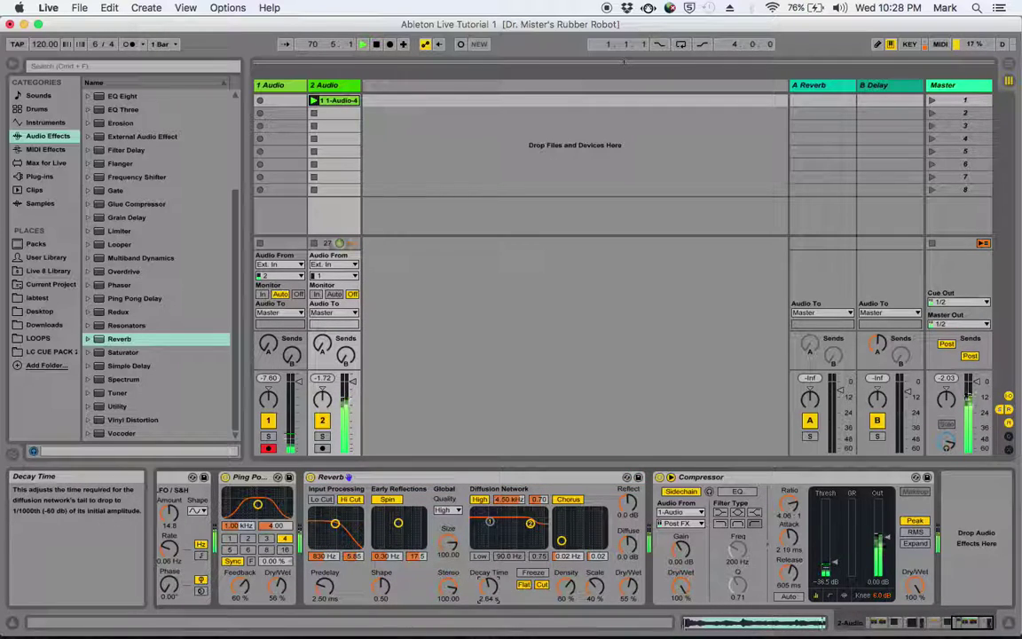
{"action": "left_click_drag", "start_coordinate": [488, 585], "coordinate": [488, 568]}
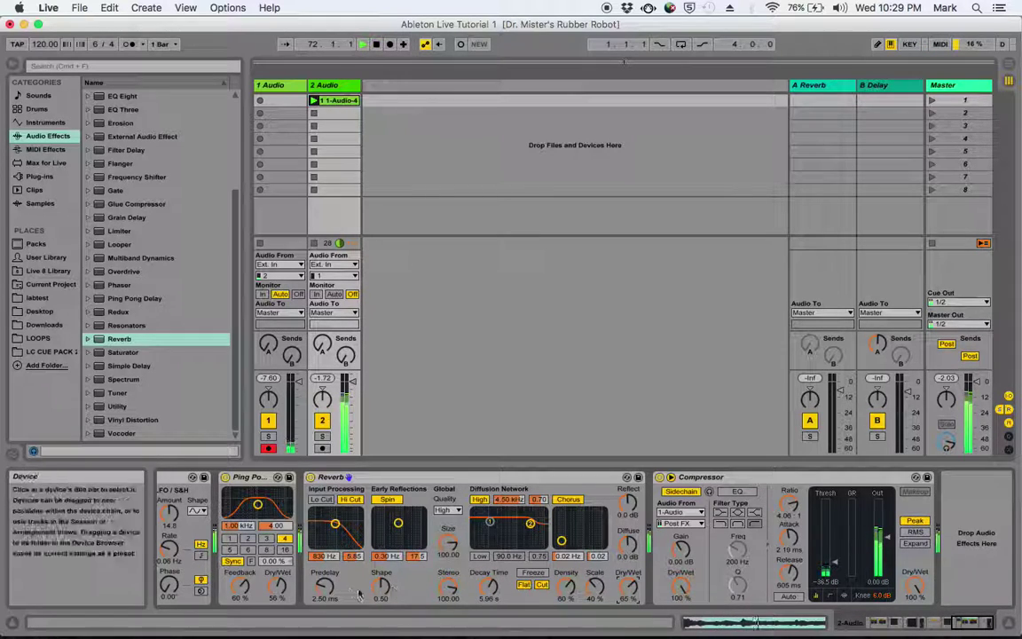
{"action": "left_click_drag", "start_coordinate": [325, 587], "coordinate": [328, 582]}
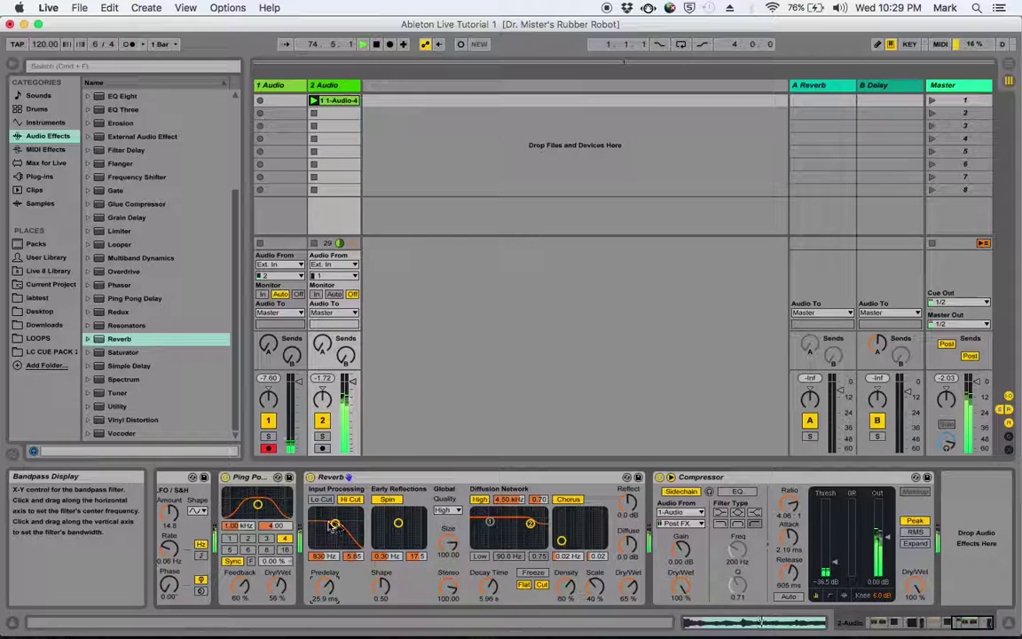
{"action": "left_click_drag", "start_coordinate": [334, 526], "coordinate": [338, 526]}
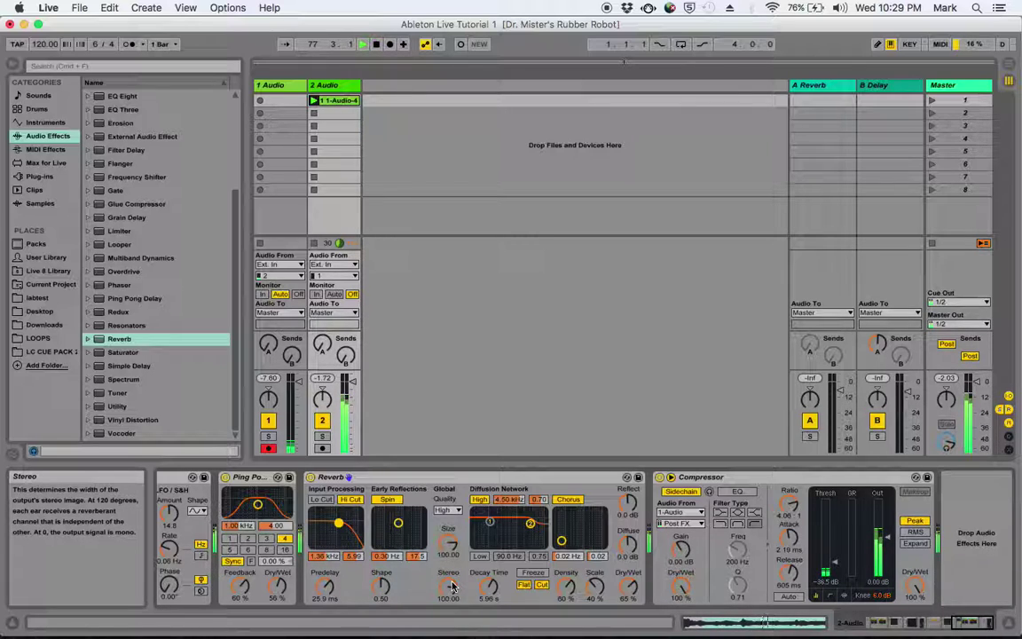
{"action": "left_click", "coordinate": [344, 89]}
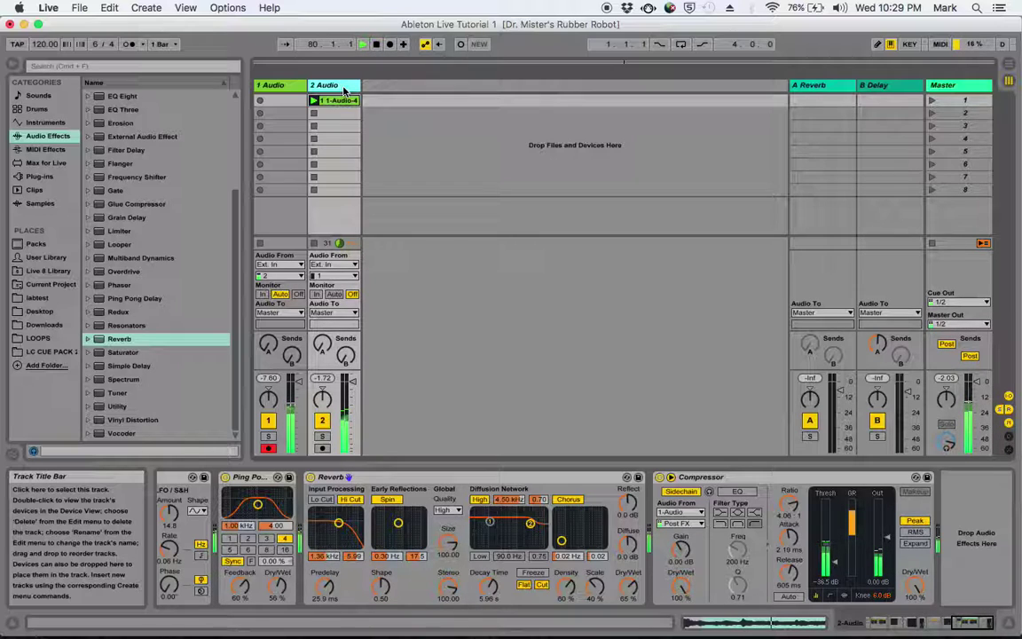
{"action": "key", "text": "super+v"}
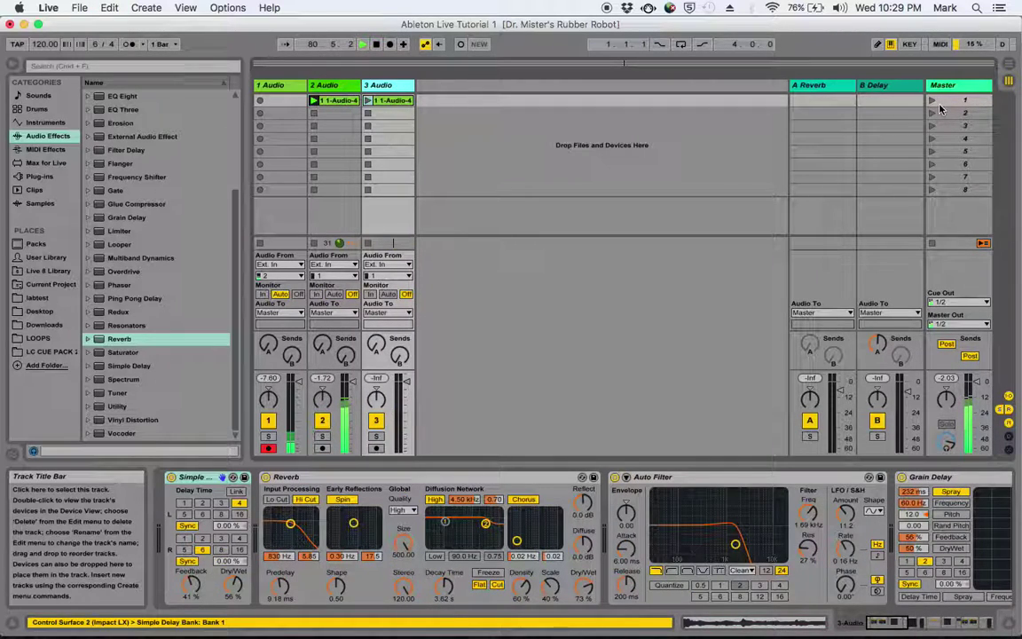
Step: Launch scene 1 so the 1-Audio-4 clips on tracks 2 and 3 play together
{"action": "left_click", "coordinate": [931, 104]}
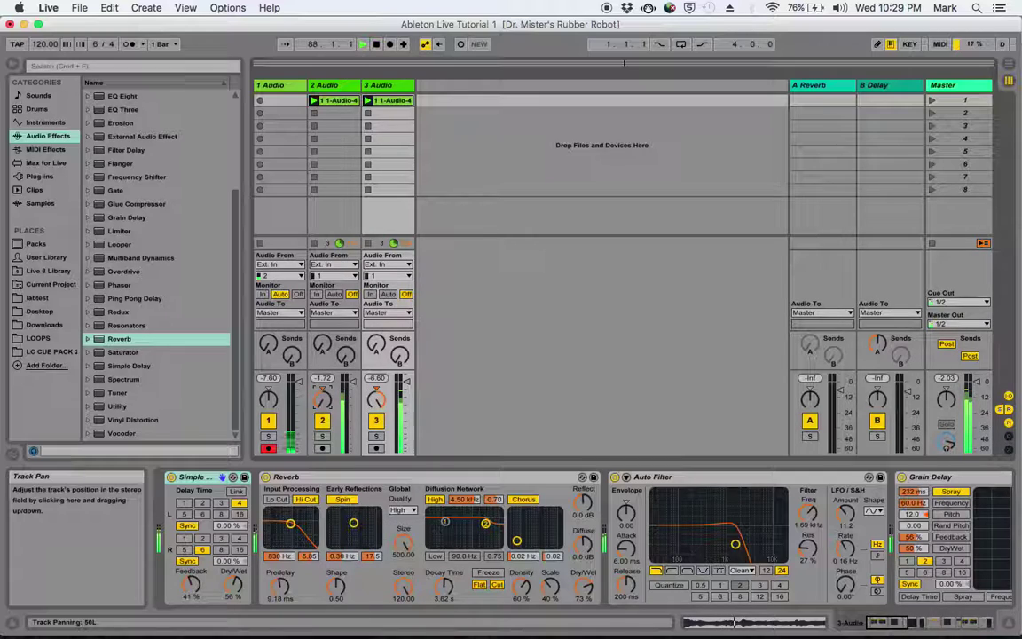
{"action": "scroll", "coordinate": [600, 519], "scroll_direction": "right", "scroll_amount": 5}
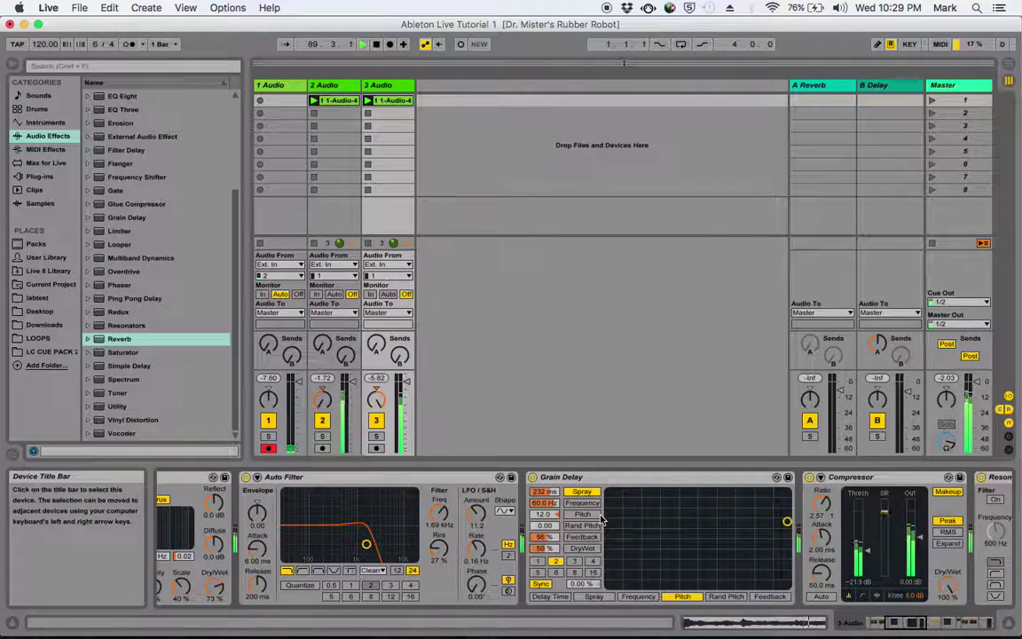
Step: Set track 3's Simple Delay left/right divisions to 3 and 8 and raise its dry/wet slightly
{"action": "scroll", "coordinate": [600, 519], "scroll_direction": "left", "scroll_amount": 5}
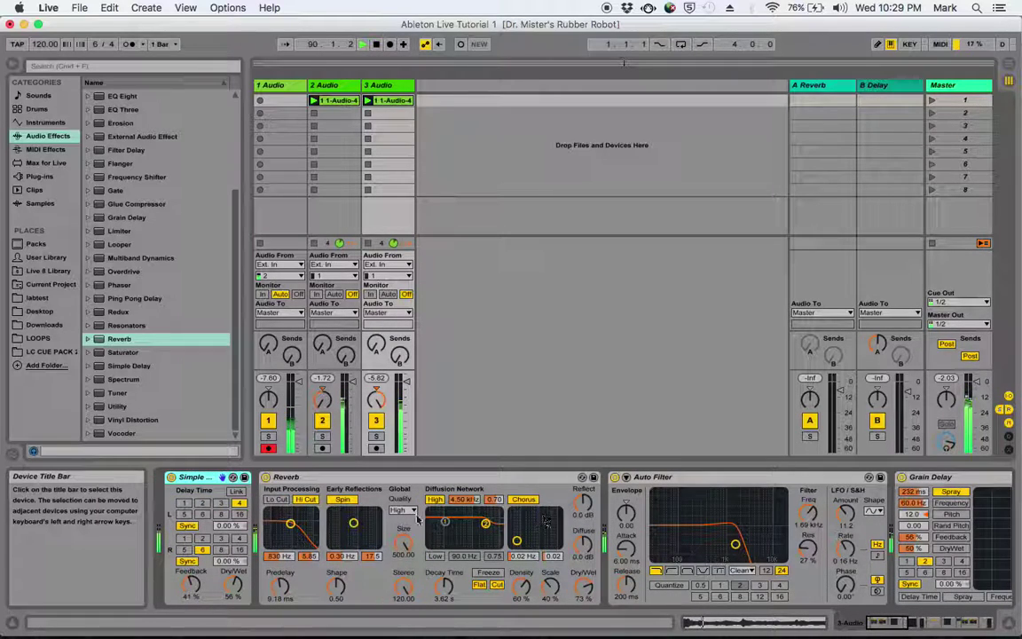
{"action": "left_click", "coordinate": [222, 503]}
{"action": "left_click", "coordinate": [221, 550]}
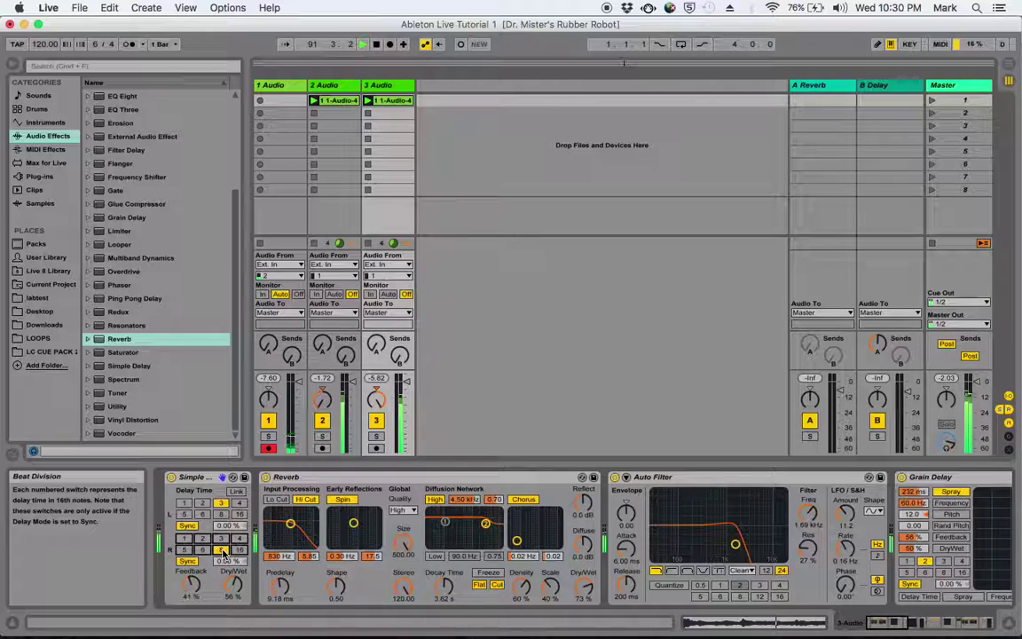
{"action": "left_click_drag", "start_coordinate": [230, 594], "coordinate": [192, 584]}
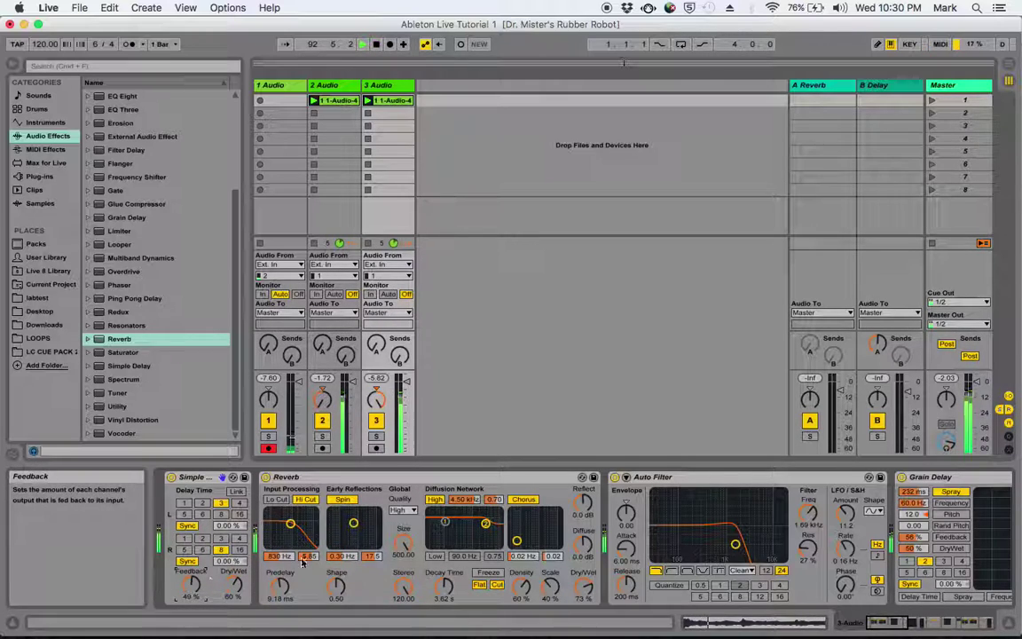
Step: Raise the Auto Filter cutoff to 2.70 kHz and slow its LFO rate
{"action": "scroll", "coordinate": [358, 561], "scroll_direction": "right", "scroll_amount": 3}
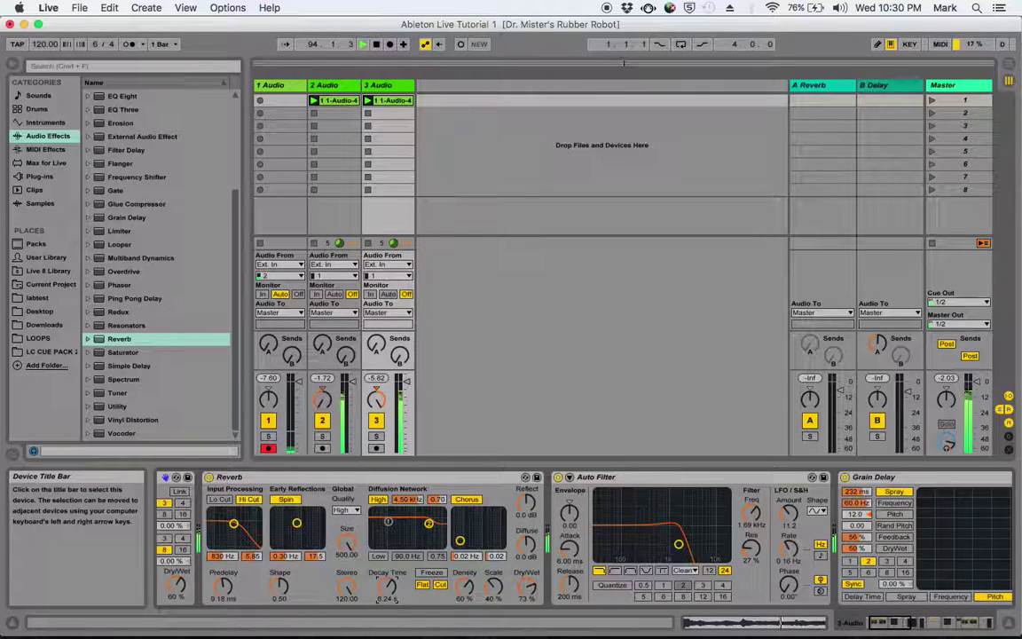
{"action": "scroll", "coordinate": [377, 557], "scroll_direction": "right", "scroll_amount": 15}
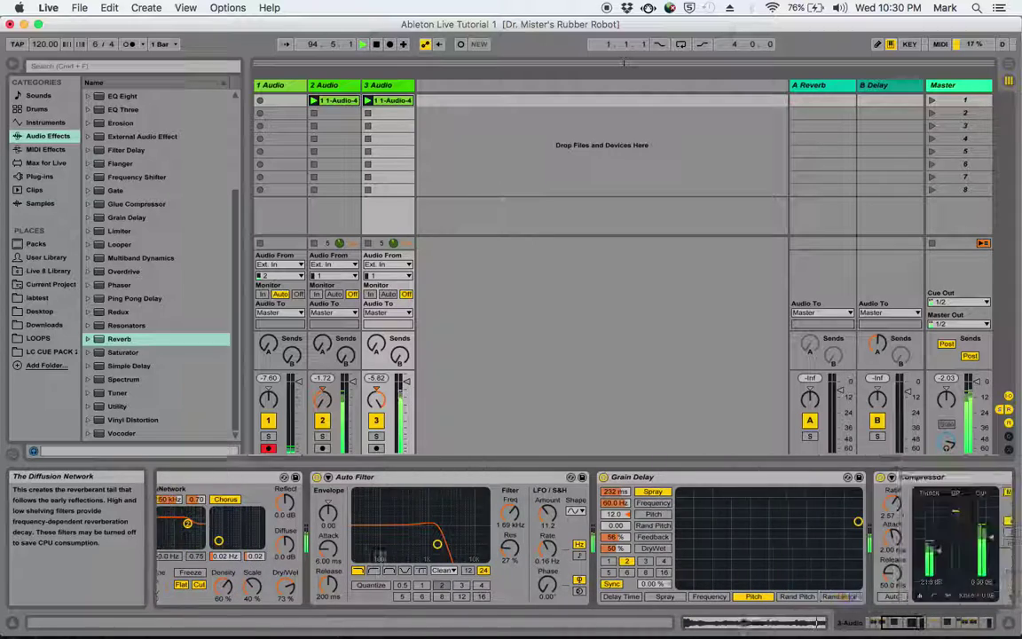
{"action": "right_click", "coordinate": [380, 547]}
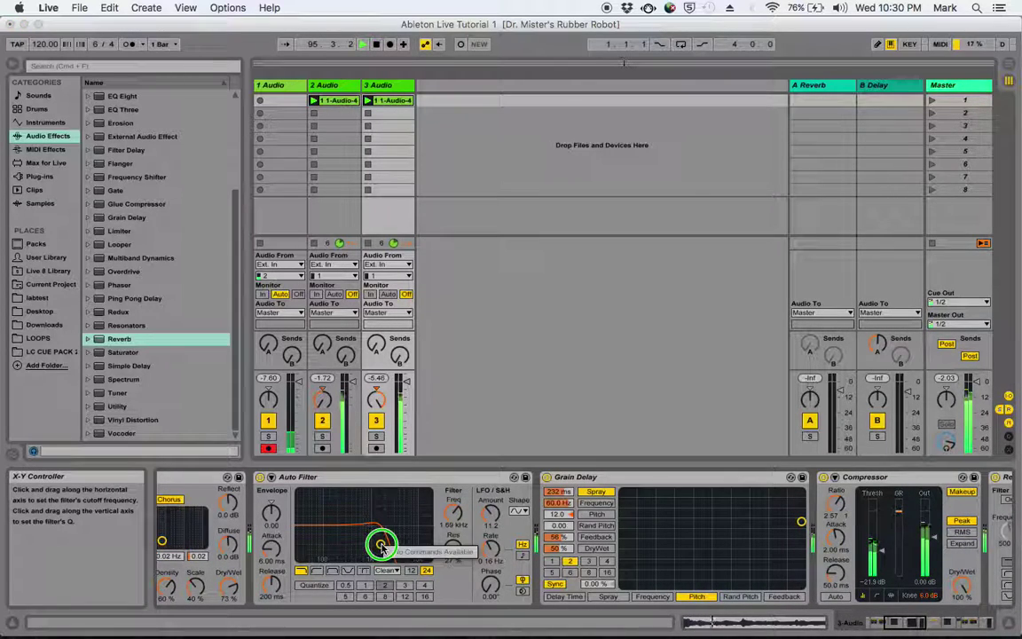
{"action": "left_click_drag", "start_coordinate": [384, 550], "coordinate": [389, 544]}
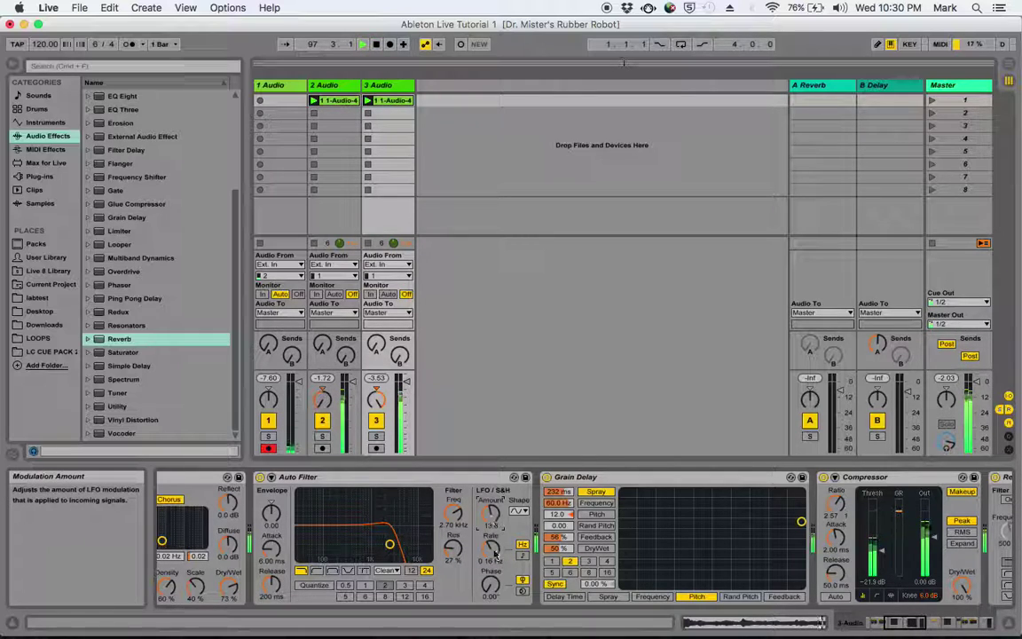
{"action": "left_click_drag", "start_coordinate": [490, 547], "coordinate": [489, 552]}
Step: Set the Grain Delay beat division to 3 and increase its dry/wet mix
{"action": "scroll", "coordinate": [557, 548], "scroll_direction": "right", "scroll_amount": 5}
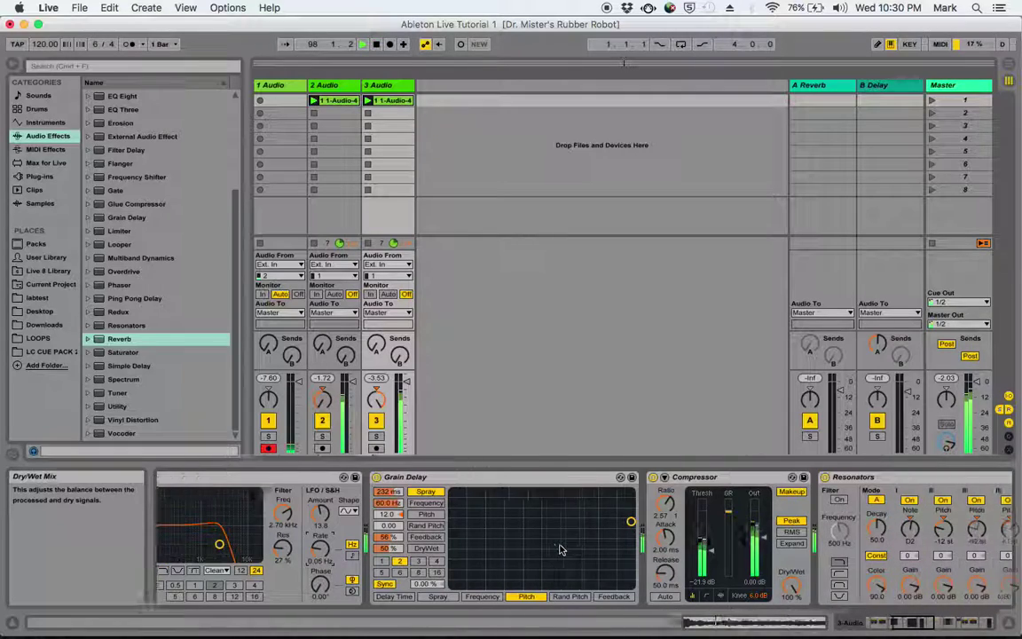
{"action": "left_click", "coordinate": [404, 561]}
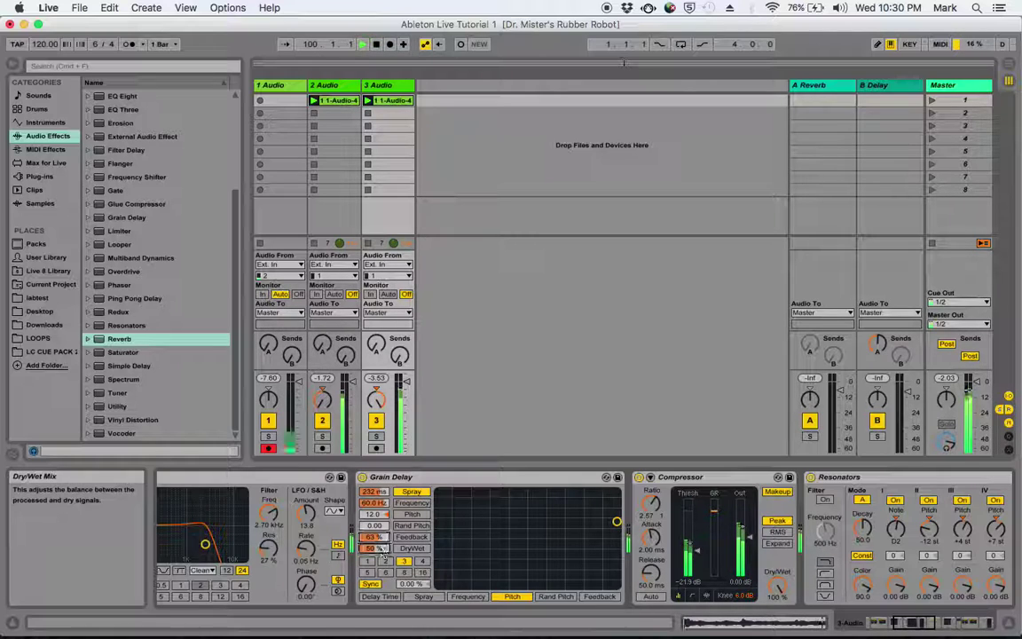
{"action": "left_click_drag", "start_coordinate": [374, 549], "coordinate": [384, 550]}
{"action": "scroll", "coordinate": [444, 546], "scroll_direction": "right", "scroll_amount": 10}
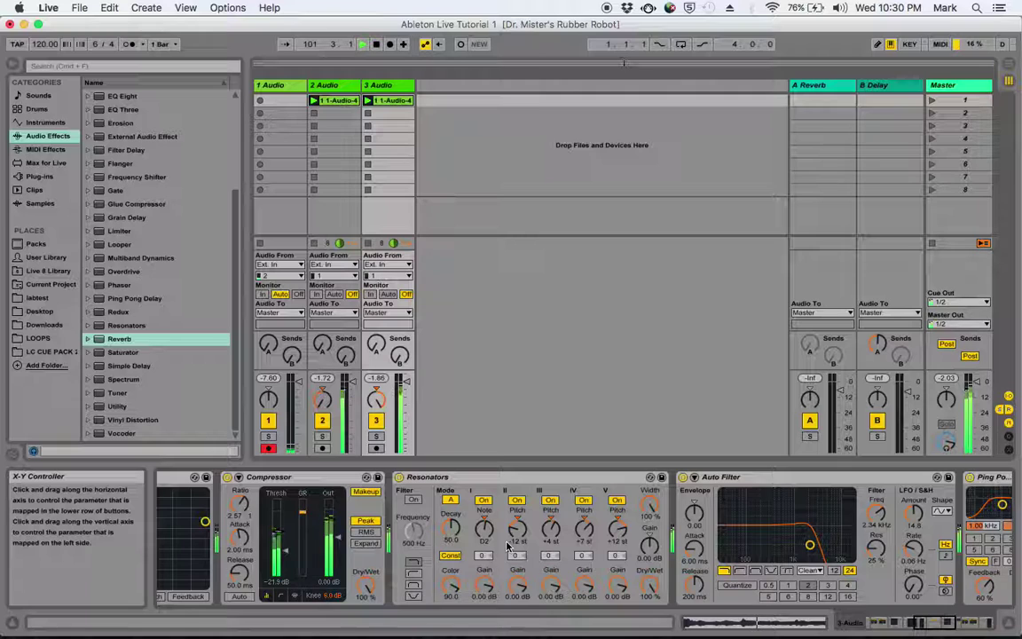
{"action": "scroll", "coordinate": [508, 546], "scroll_direction": "right", "scroll_amount": 2}
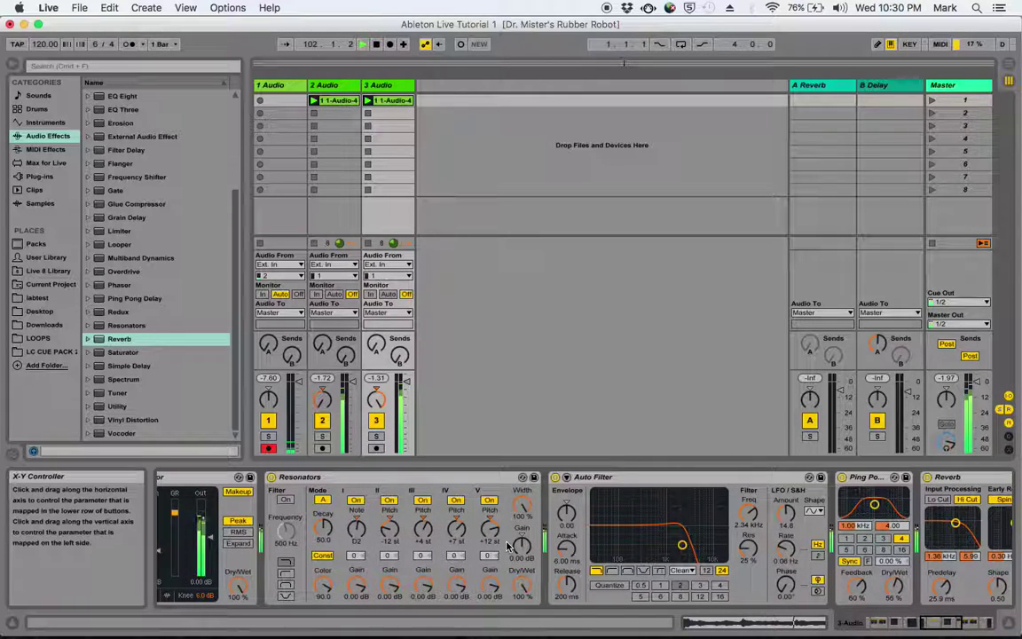
{"action": "scroll", "coordinate": [509, 546], "scroll_direction": "right", "scroll_amount": 4}
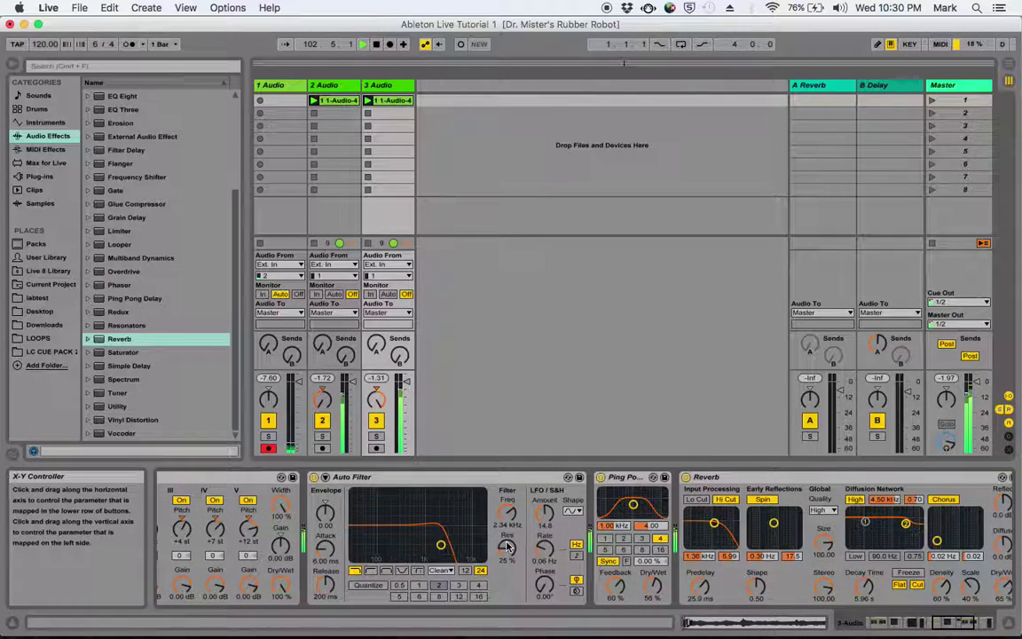
{"action": "scroll", "coordinate": [509, 545], "scroll_direction": "left", "scroll_amount": 5}
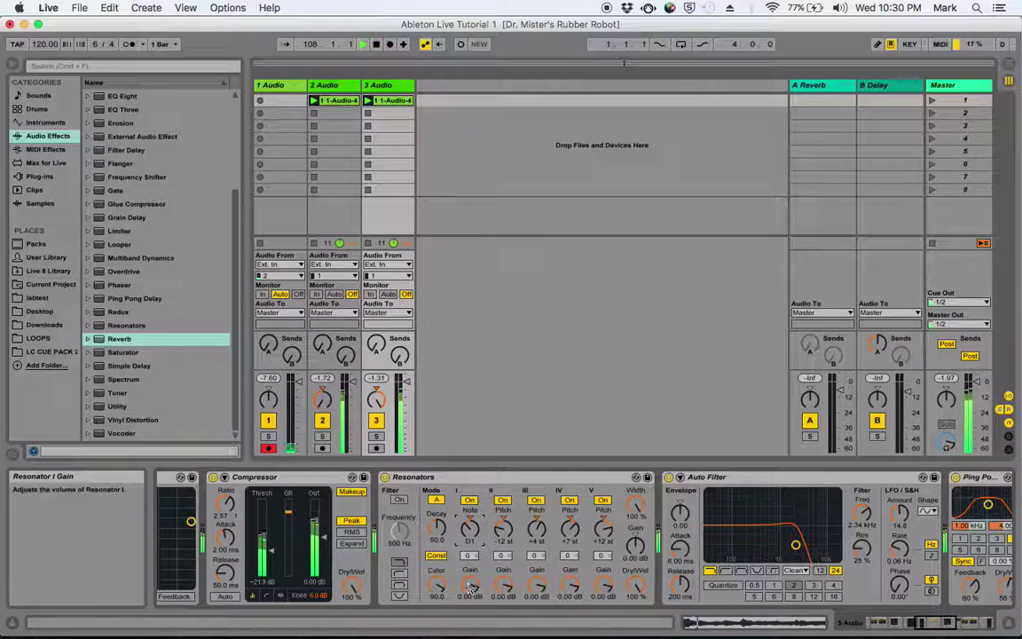
Step: Raise track 3's Resonators gains I and II to 6.00 dB
{"action": "left_click_drag", "start_coordinate": [471, 586], "coordinate": [471, 581]}
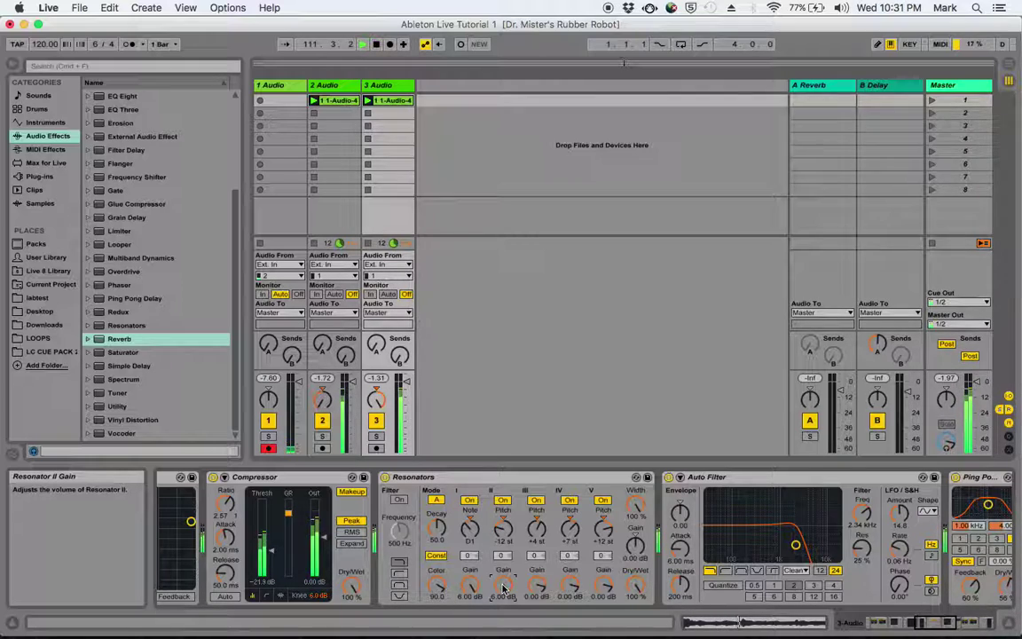
{"action": "scroll", "coordinate": [696, 545], "scroll_direction": "right", "scroll_amount": 5}
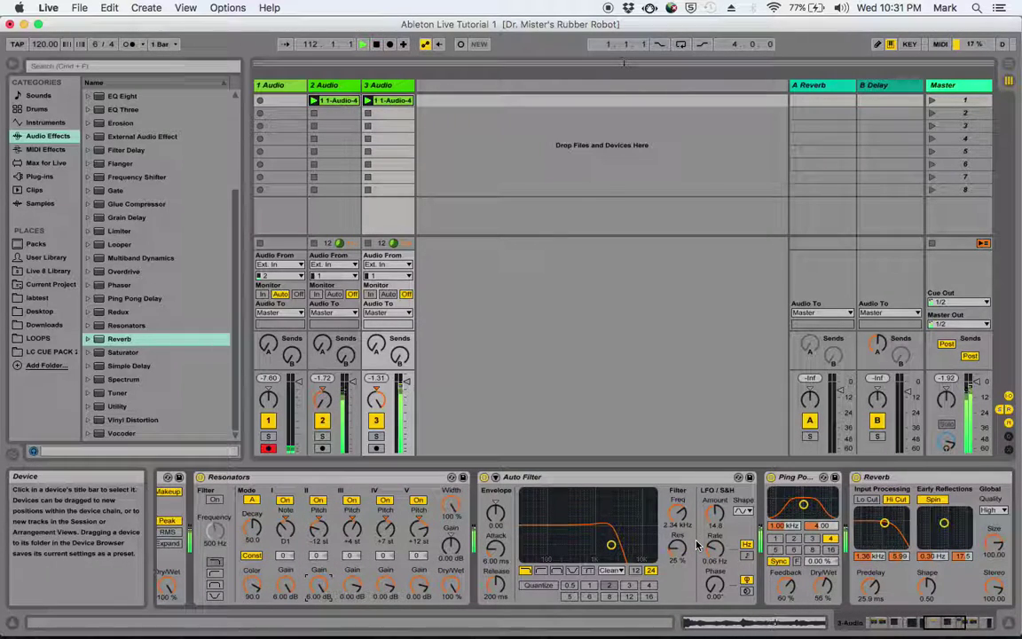
{"action": "scroll", "coordinate": [697, 545], "scroll_direction": "right", "scroll_amount": 8}
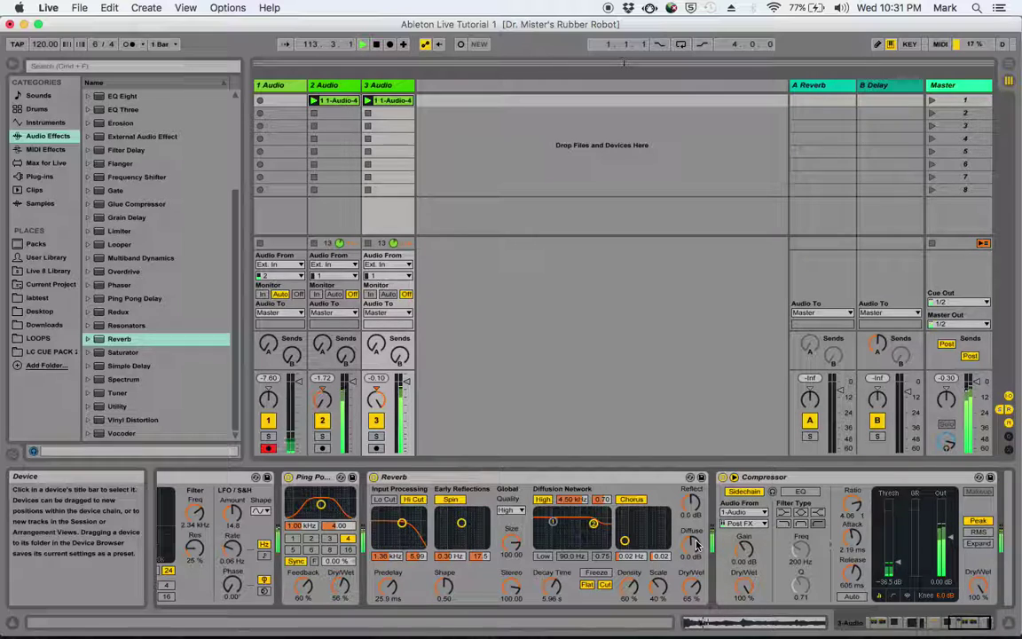
{"action": "scroll", "coordinate": [696, 545], "scroll_direction": "right", "scroll_amount": 3}
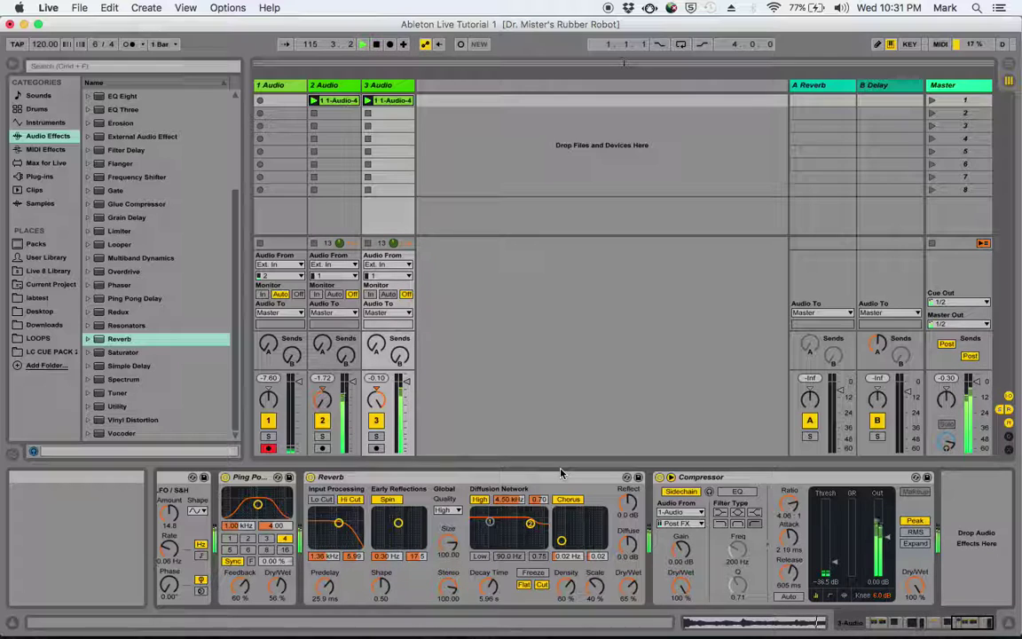
Step: Set the Auto Filter to about 706 Hz cutoff with 41% resonance
{"action": "scroll", "coordinate": [503, 523], "scroll_direction": "left", "scroll_amount": 10}
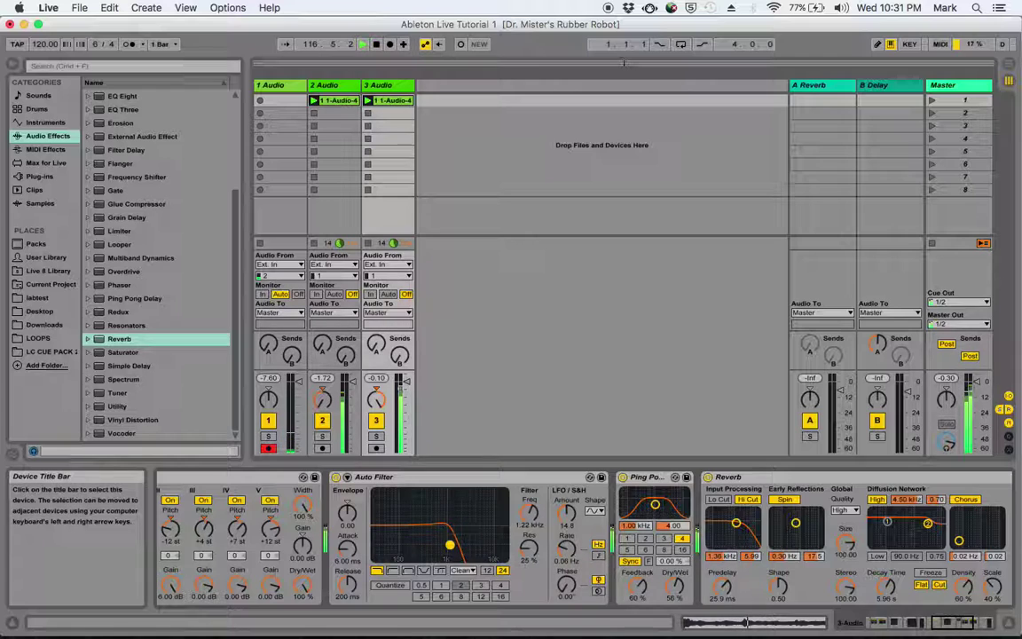
{"action": "scroll", "coordinate": [446, 550], "scroll_direction": "left", "scroll_amount": 6}
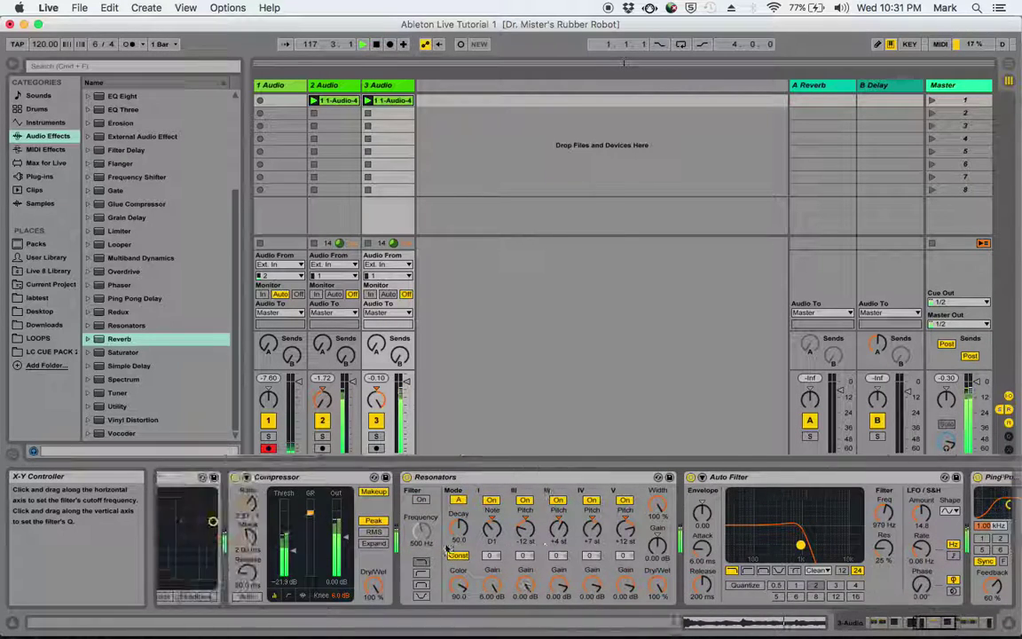
{"action": "scroll", "coordinate": [446, 549], "scroll_direction": "left", "scroll_amount": 8}
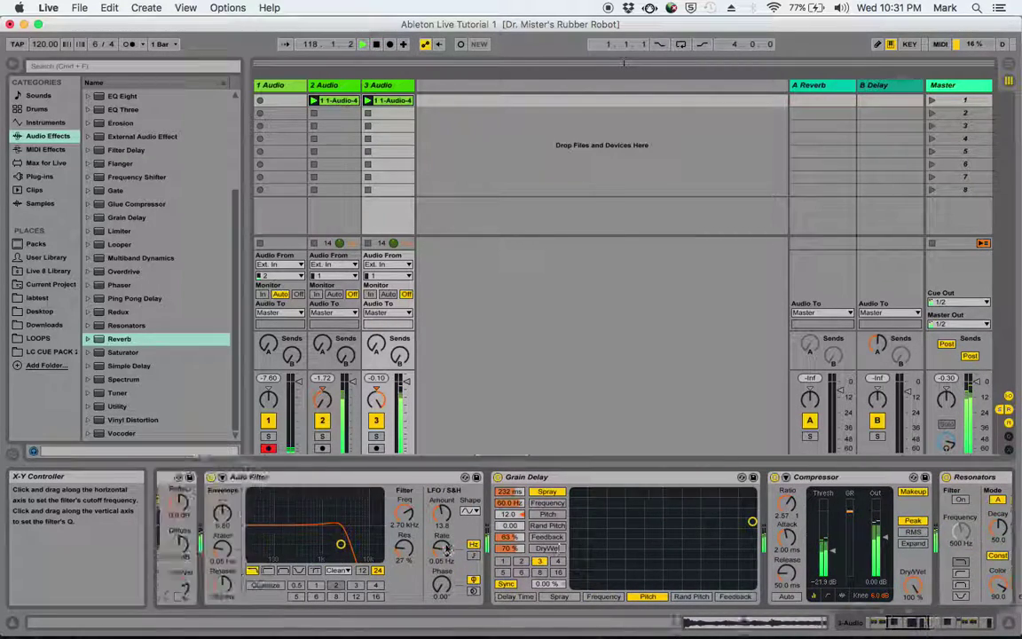
{"action": "scroll", "coordinate": [446, 549], "scroll_direction": "left", "scroll_amount": 2}
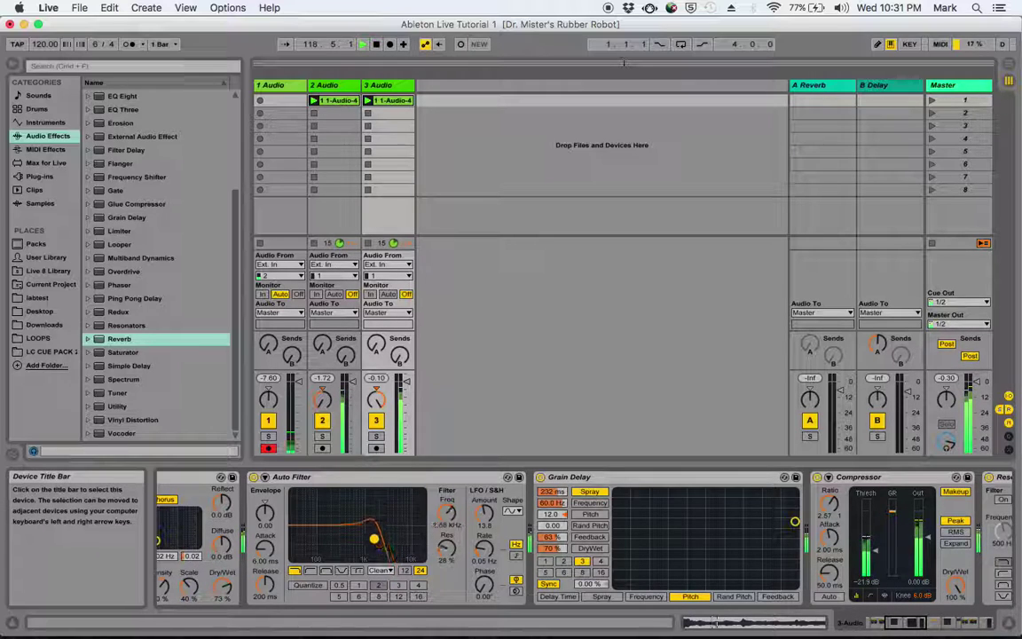
{"action": "left_click_drag", "start_coordinate": [373, 539], "coordinate": [362, 536]}
{"action": "scroll", "coordinate": [362, 537], "scroll_direction": "right", "scroll_amount": 15}
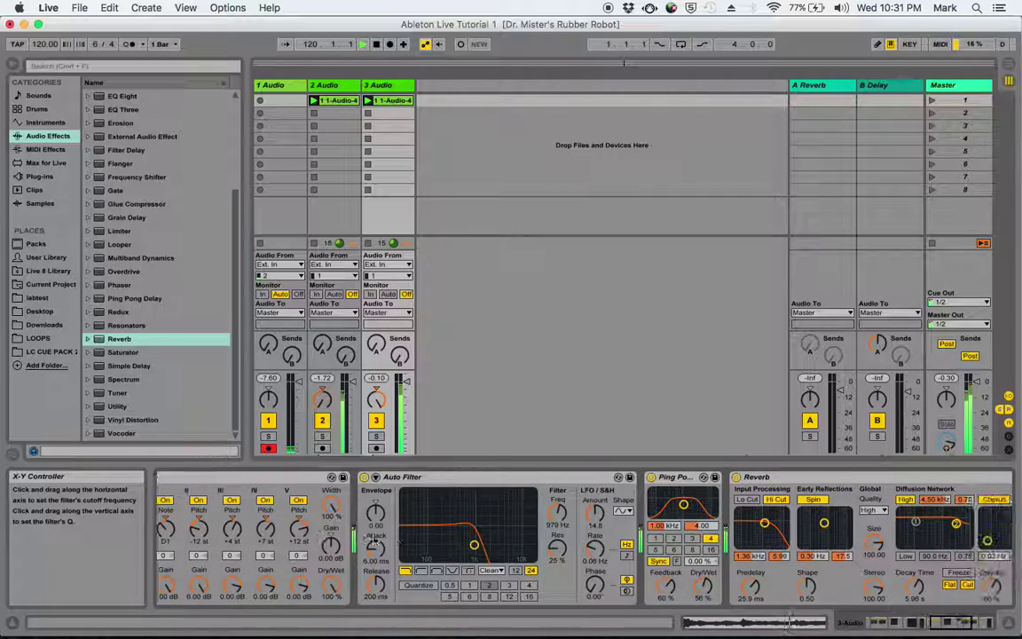
{"action": "mouse_move", "coordinate": [475, 547]}
{"action": "left_mouse_down"}
{"action": "mouse_move", "coordinate": [440, 535]}
{"action": "mouse_move", "coordinate": [467, 539]}
{"action": "left_mouse_up"}
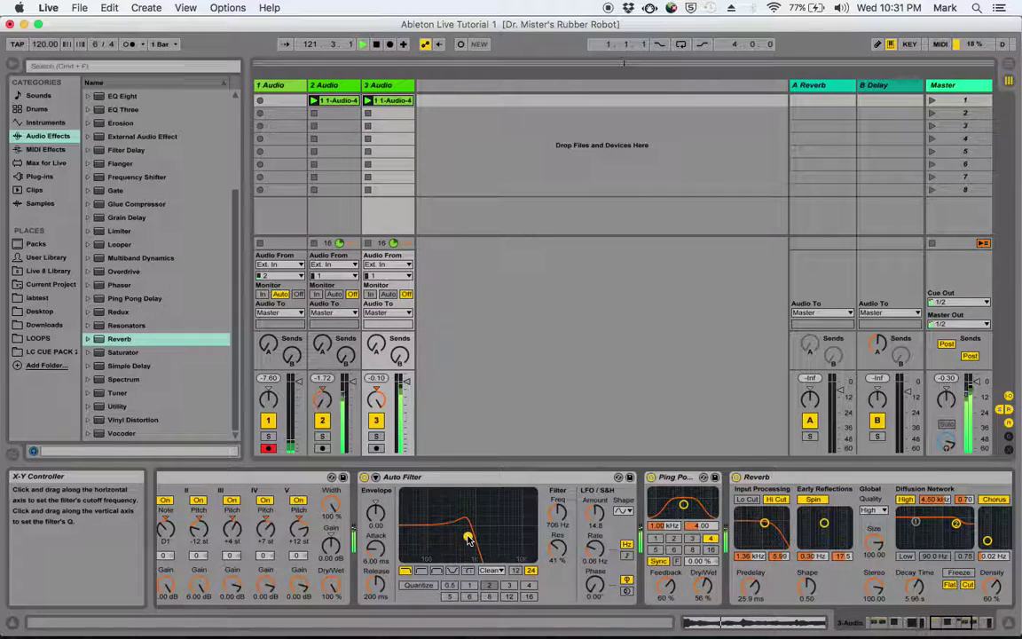
{"action": "scroll", "coordinate": [468, 539], "scroll_direction": "left", "scroll_amount": 5}
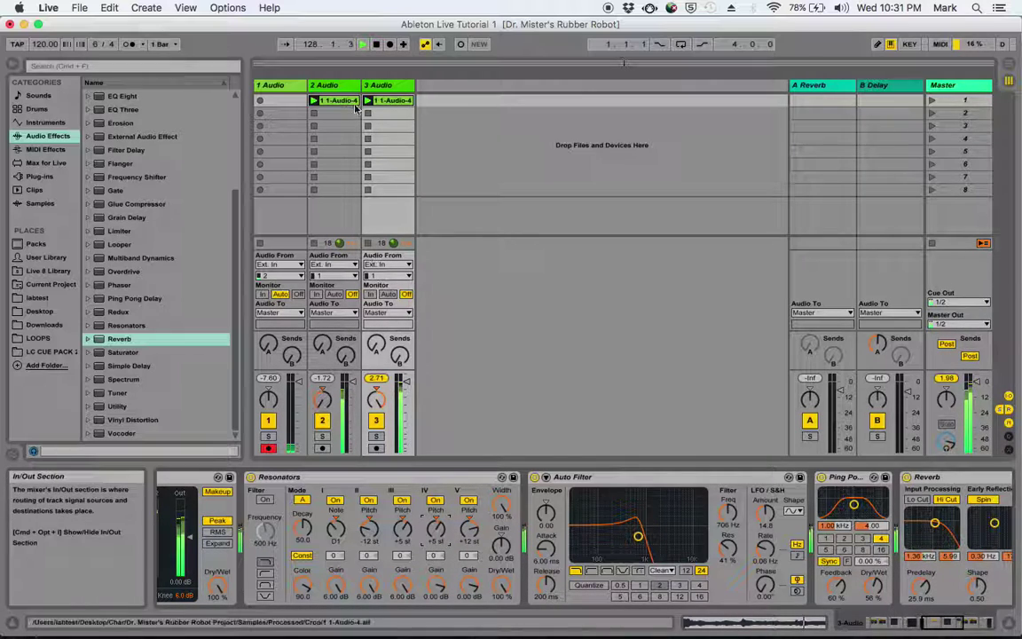
Step: Show track 3's Reverb, Auto Filter and Grain Delay chain and set its volume to 2.71 dB
{"action": "left_click", "coordinate": [388, 84]}
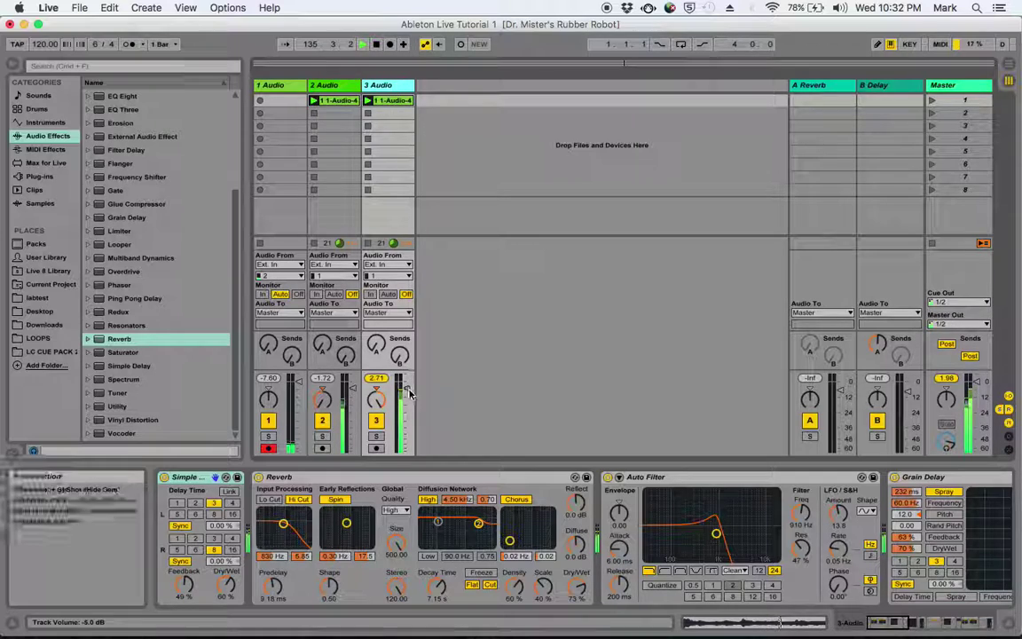
{"action": "scroll", "coordinate": [409, 395], "scroll_direction": "down", "scroll_amount": 1}
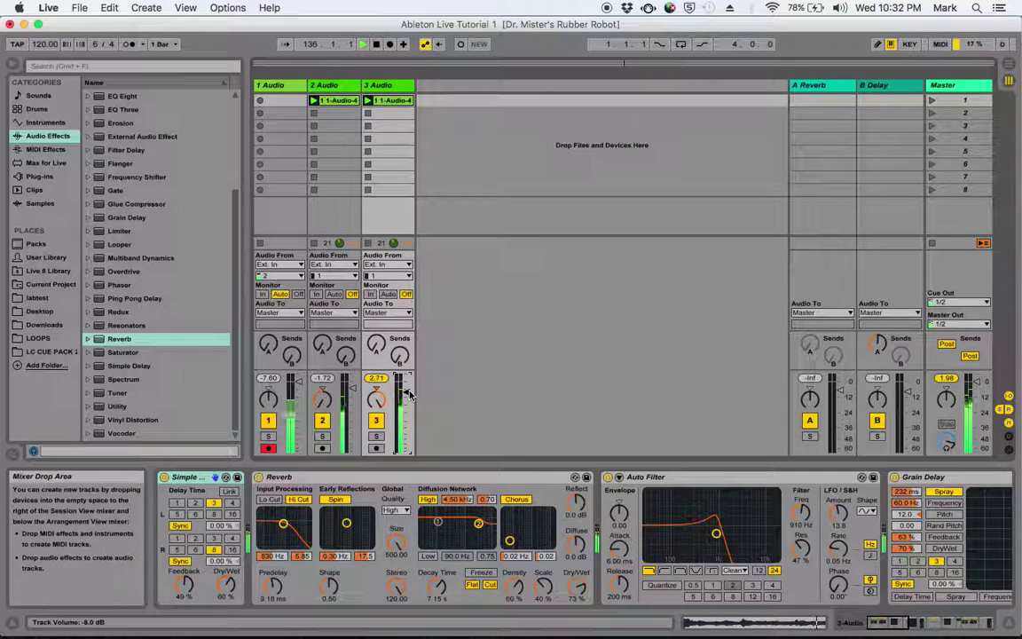
{"action": "scroll", "coordinate": [409, 395], "scroll_direction": "down", "scroll_amount": 7}
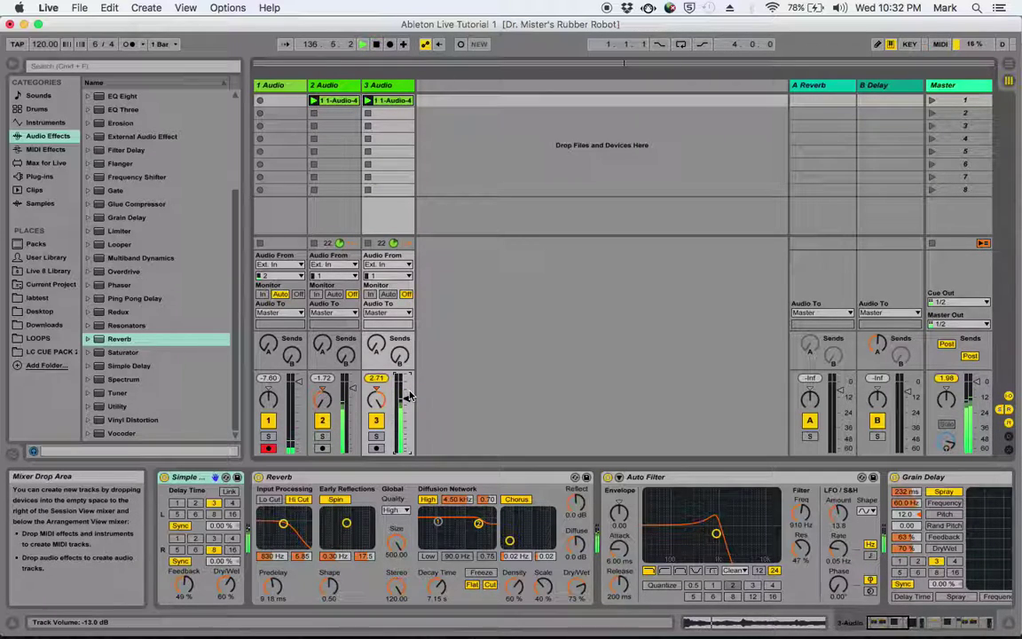
{"action": "scroll", "coordinate": [409, 395], "scroll_direction": "down", "scroll_amount": 2}
{"action": "scroll", "coordinate": [410, 395], "scroll_direction": "up", "scroll_amount": 1}
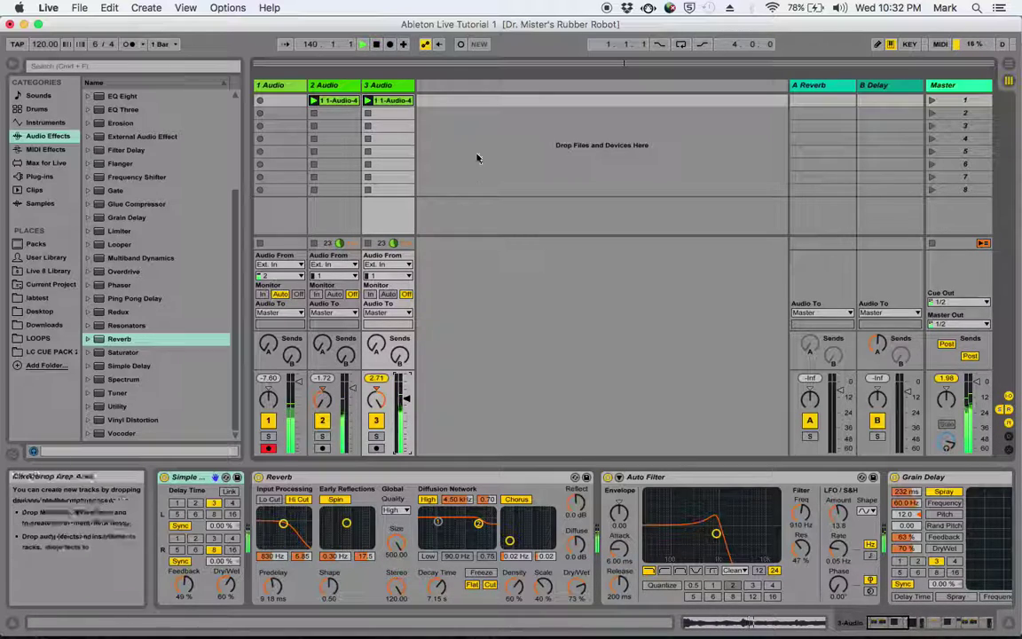
Step: Insert a fourth audio track taking input from Resampling and arm it for recording
{"action": "right_click", "coordinate": [432, 94]}
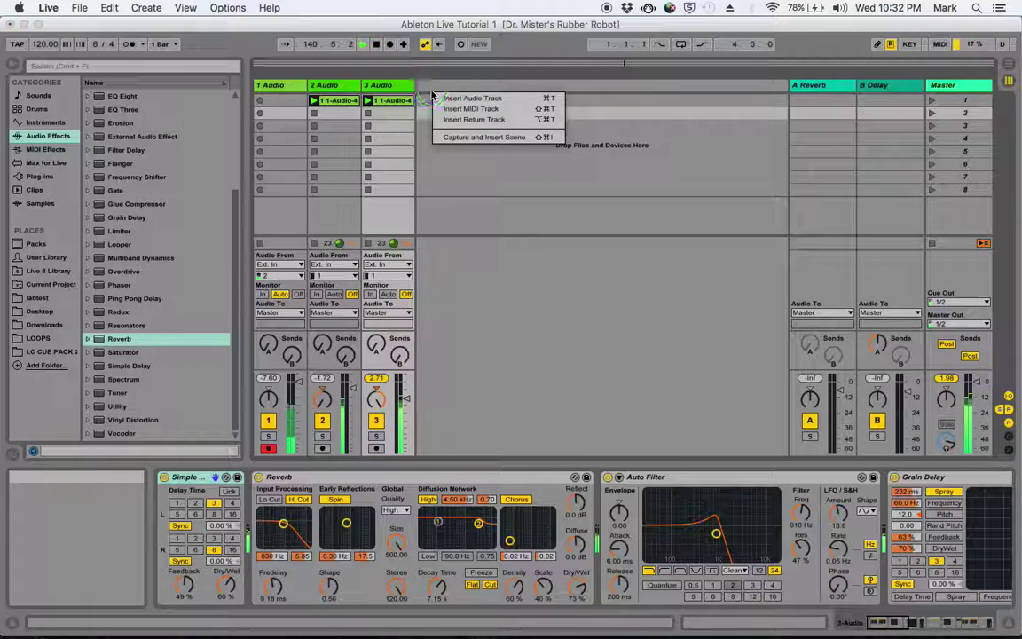
{"action": "left_click", "coordinate": [437, 97]}
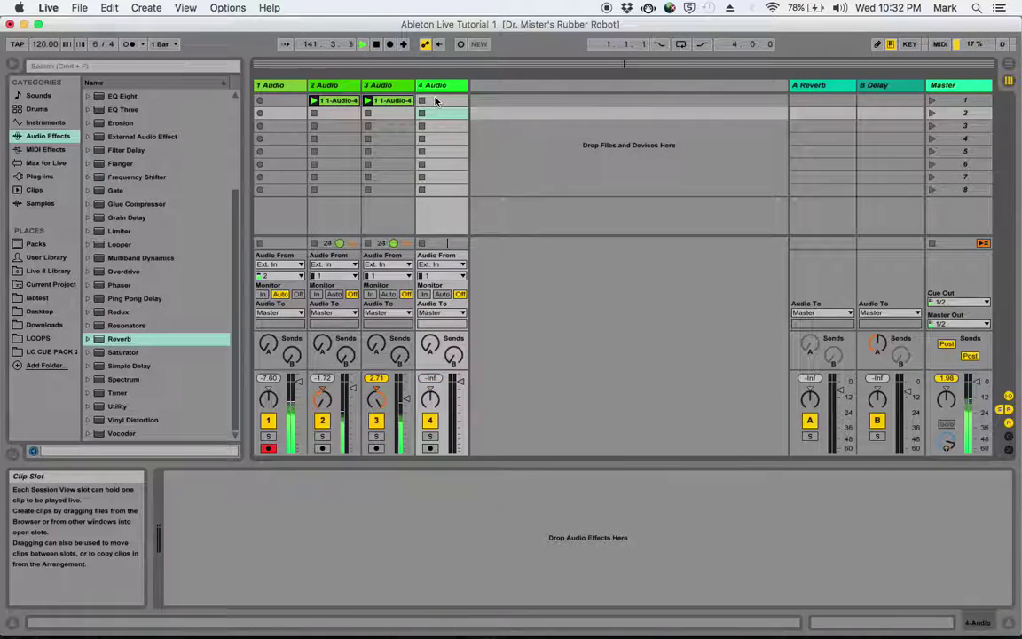
{"action": "left_click", "coordinate": [454, 313]}
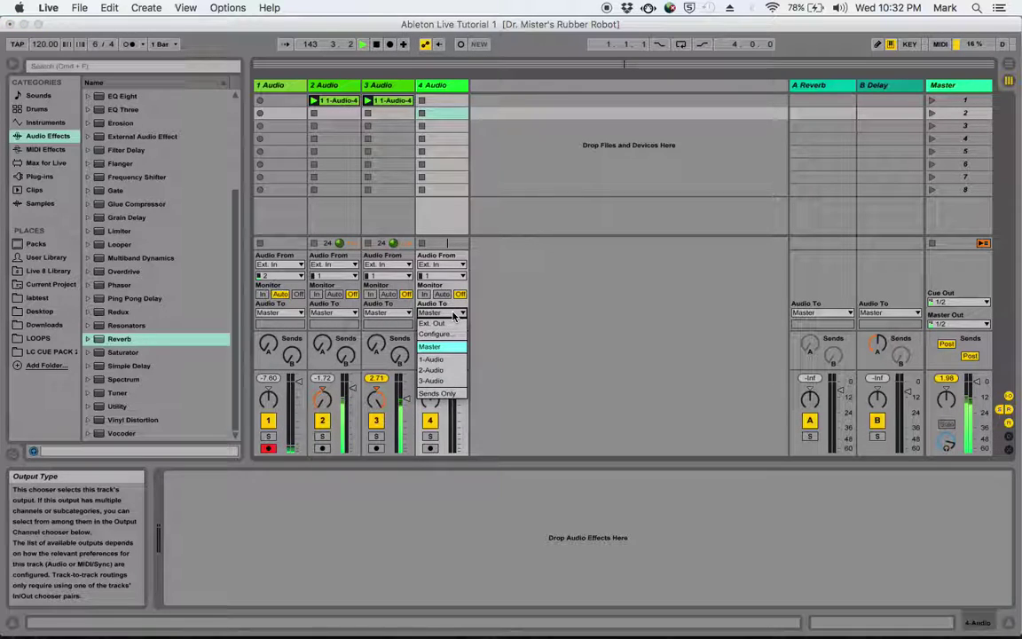
{"action": "left_click", "coordinate": [450, 266]}
{"action": "left_click", "coordinate": [451, 265]}
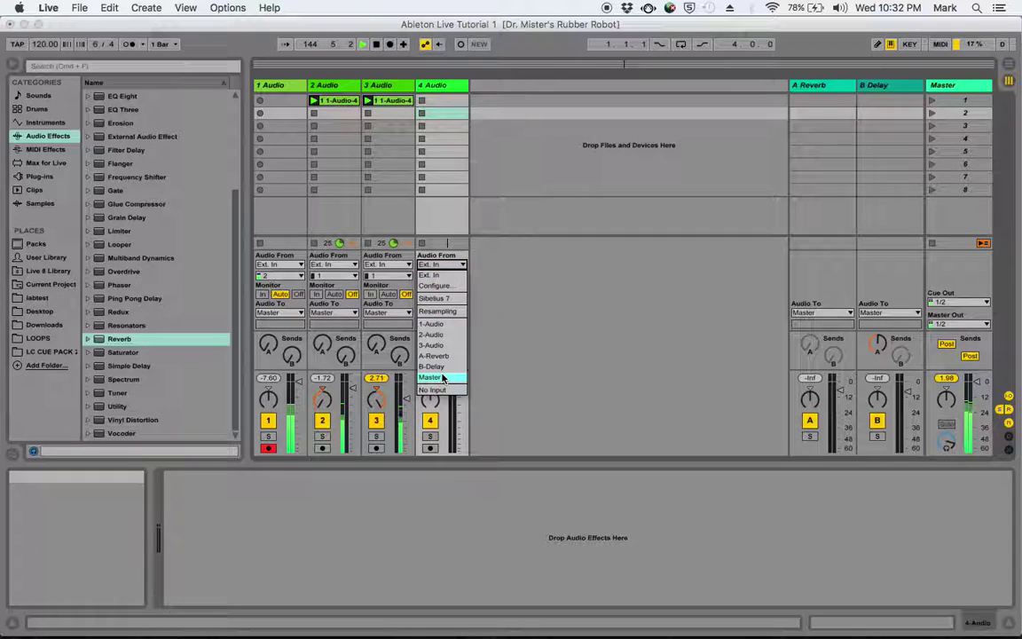
{"action": "left_click", "coordinate": [437, 312]}
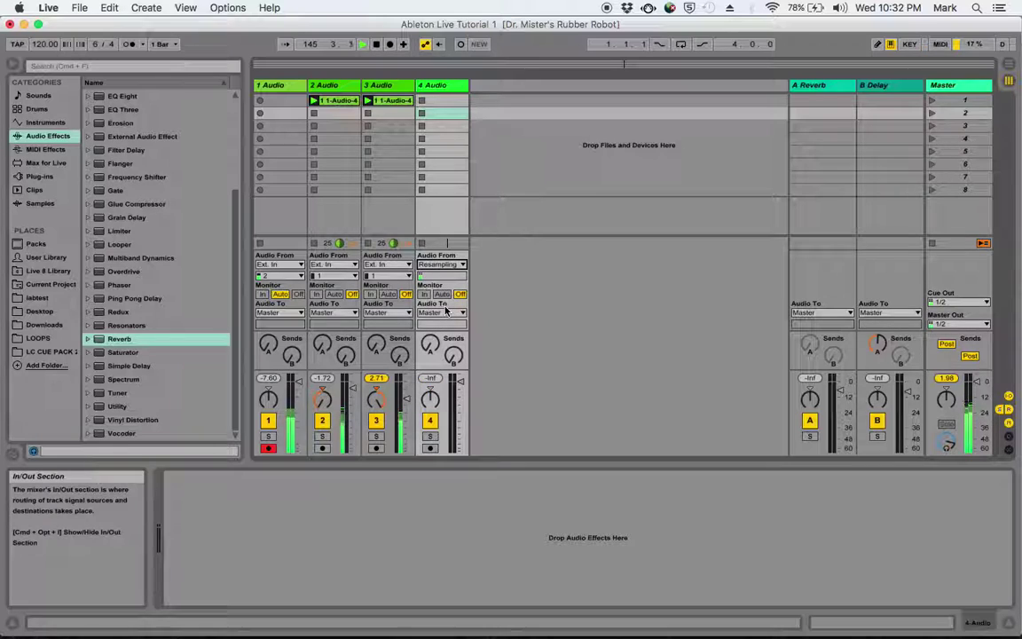
{"action": "left_click", "coordinate": [430, 447]}
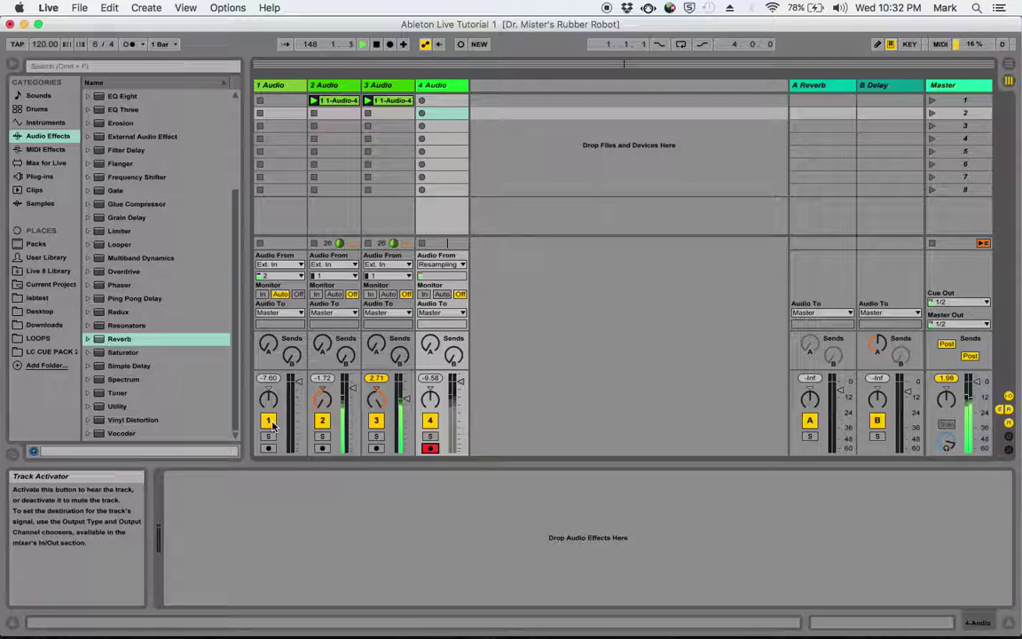
{"action": "left_click", "coordinate": [422, 102]}
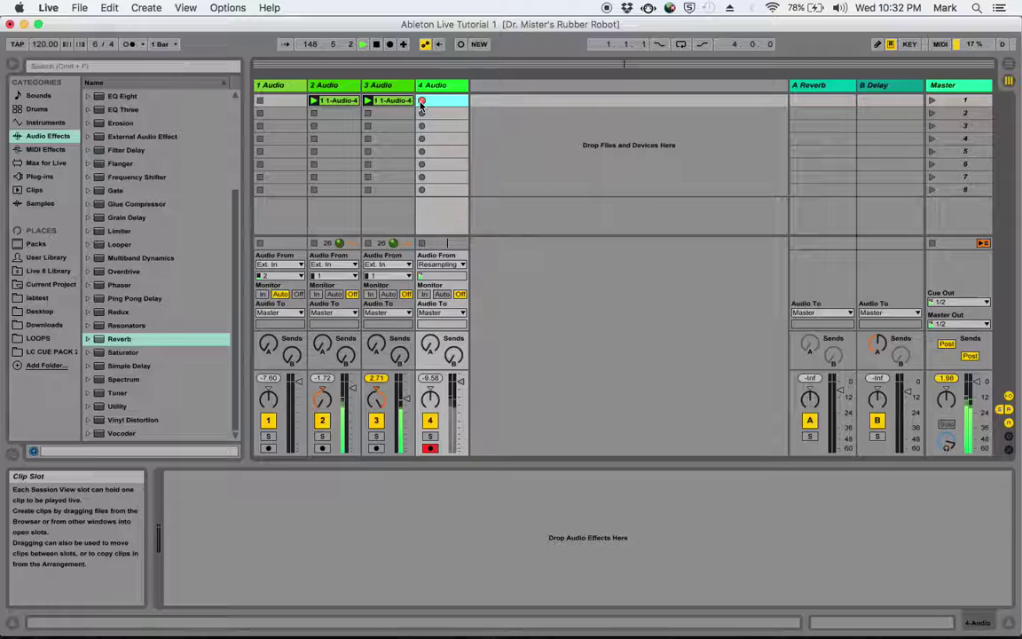
Step: Record the resampled 4-Audio-2 clip into track 4, then deactivate tracks 2 and 3 and disarm track 4
{"action": "left_click", "coordinate": [422, 101]}
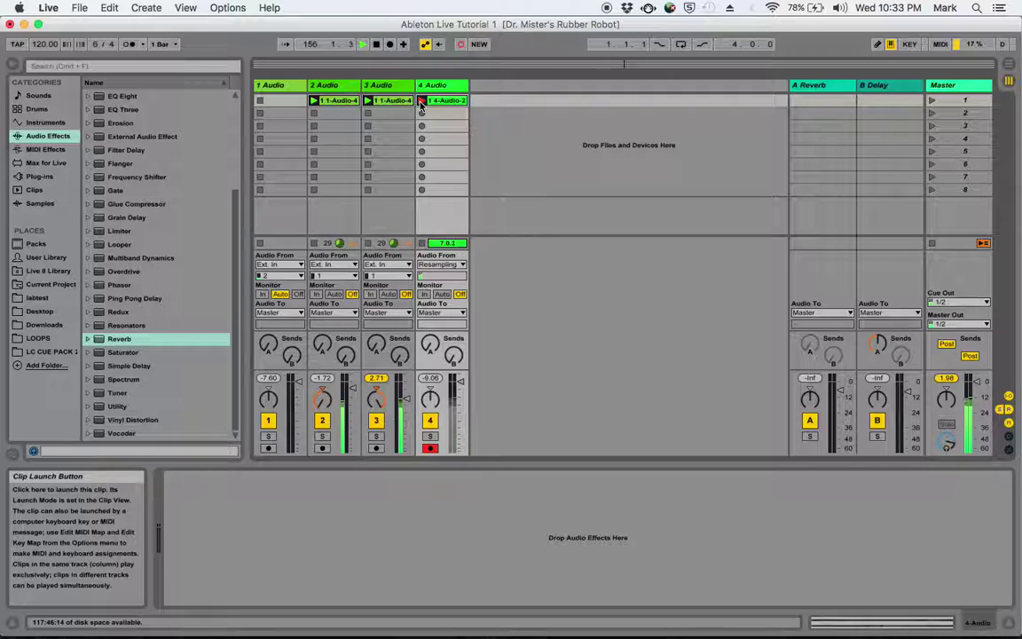
{"action": "key", "text": "space"}
{"action": "left_click", "coordinate": [375, 419]}
{"action": "left_click", "coordinate": [322, 419]}
{"action": "left_click", "coordinate": [267, 448]}
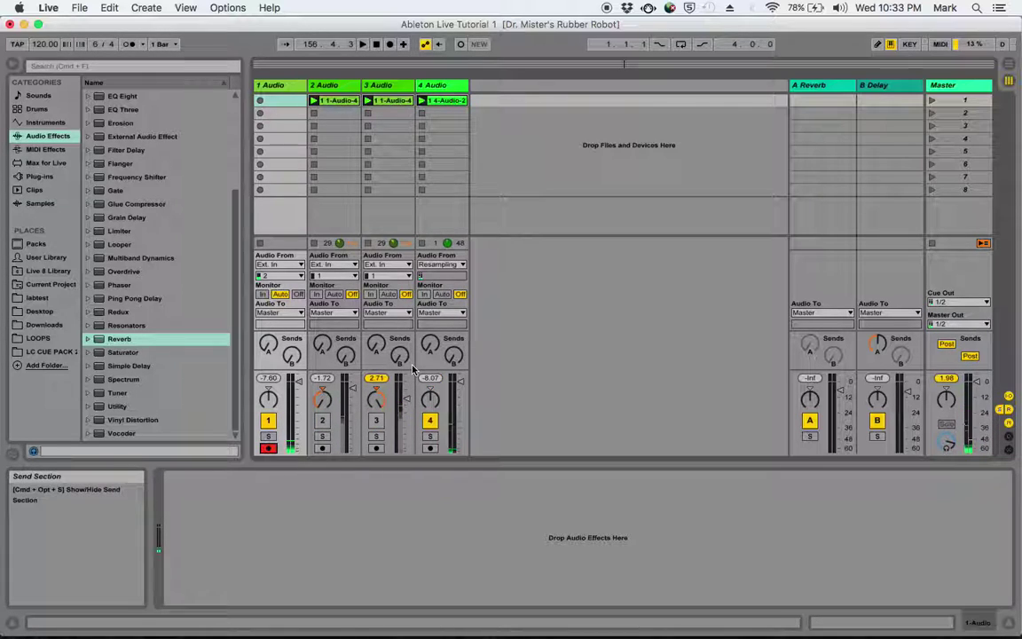
Step: Move 4-Audio-2 to track 4's second slot, play it via scene 2, and show its waveform
{"action": "left_click", "coordinate": [442, 103]}
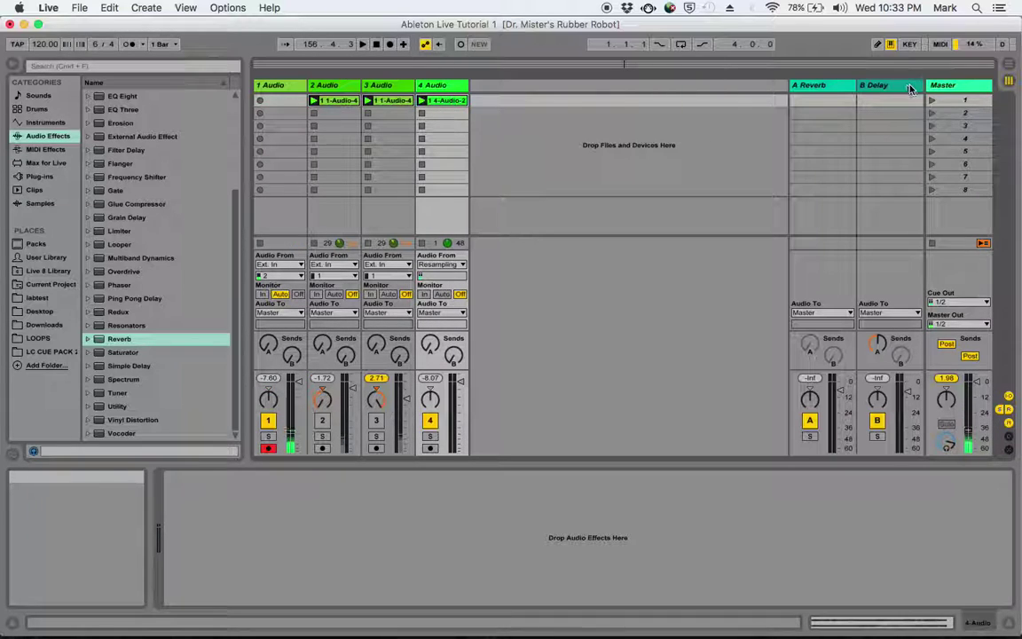
{"action": "left_click_drag", "start_coordinate": [446, 104], "coordinate": [445, 114]}
{"action": "left_click", "coordinate": [932, 113]}
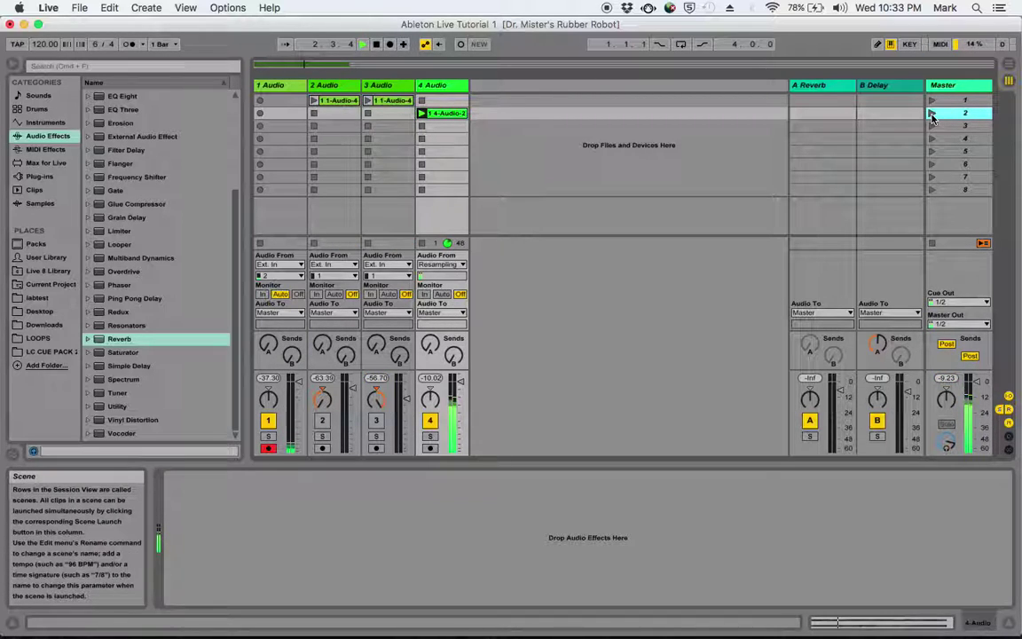
{"action": "left_click", "coordinate": [446, 114]}
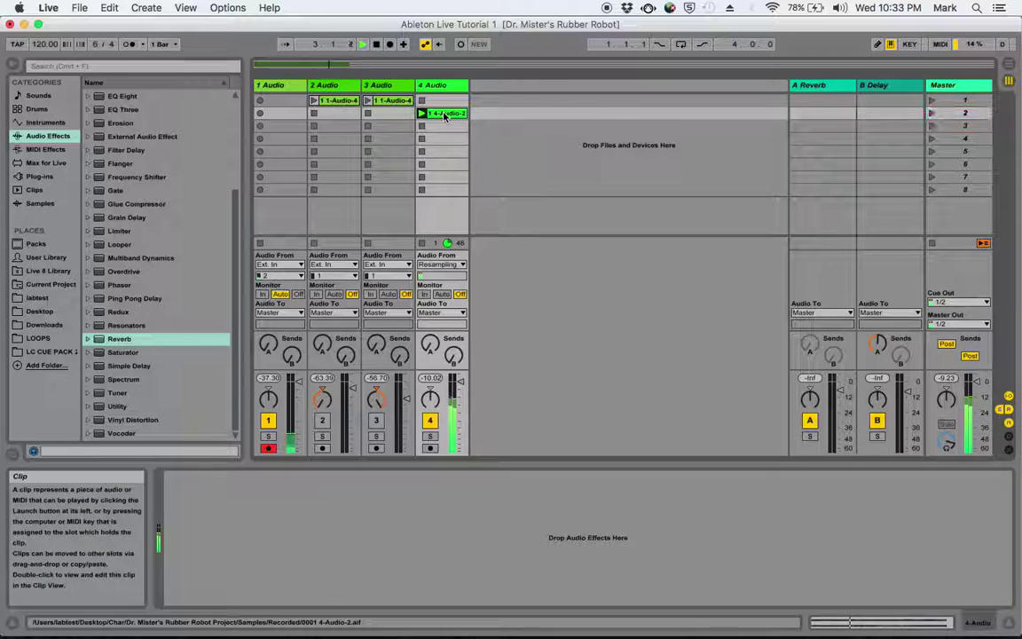
{"action": "double_click", "coordinate": [446, 114]}
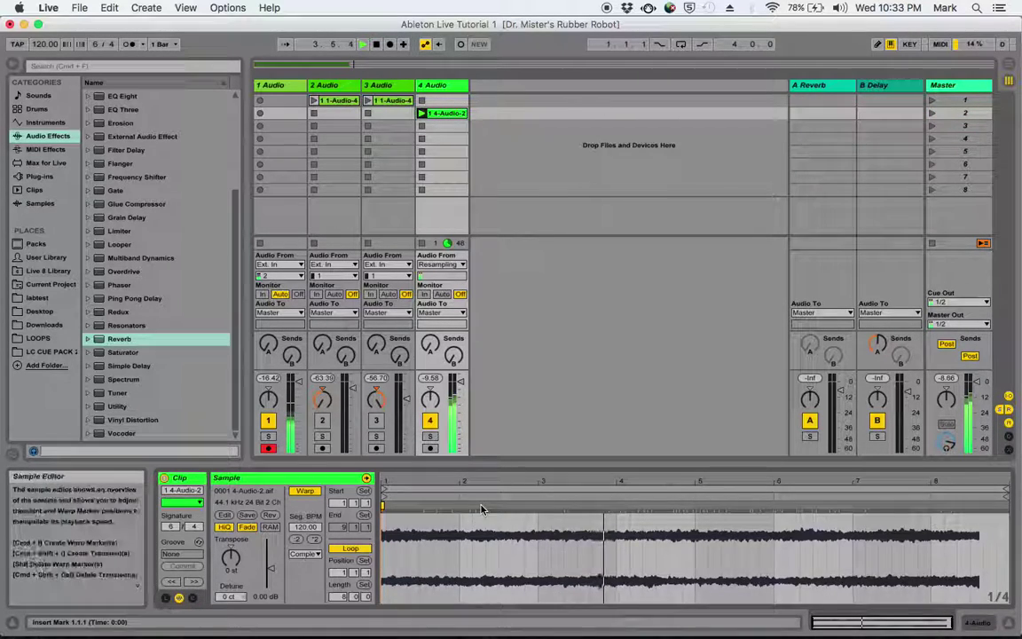